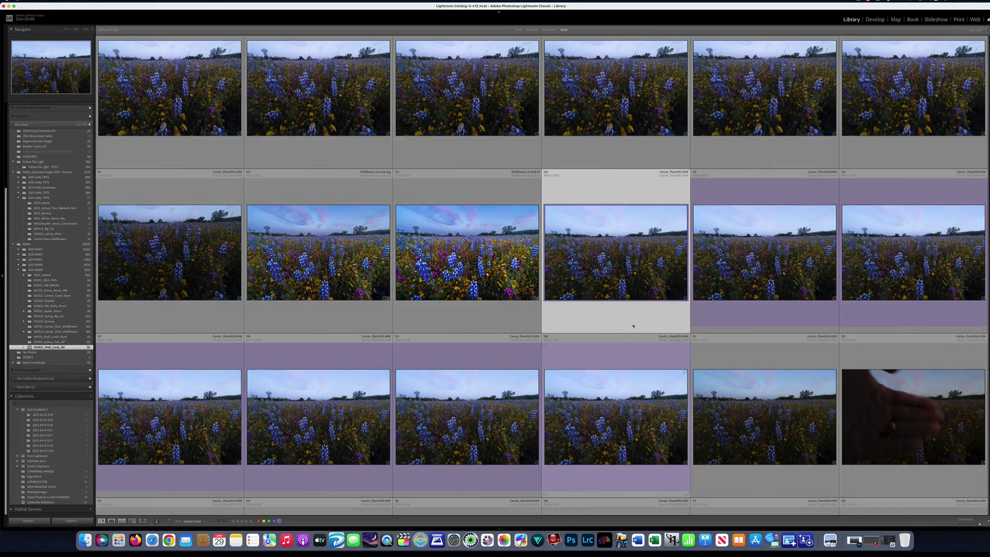
- Open the wildflower focus bracket full size and examine how the plane of focus shifts from frame to frame
{"action": "double_click", "coordinate": [612, 276]}
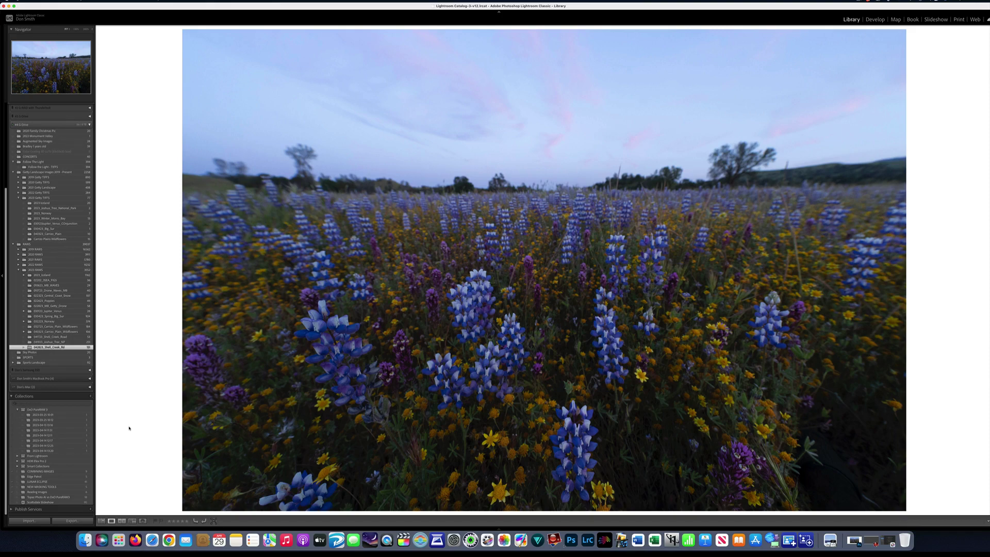
{"action": "key", "text": "Right"}
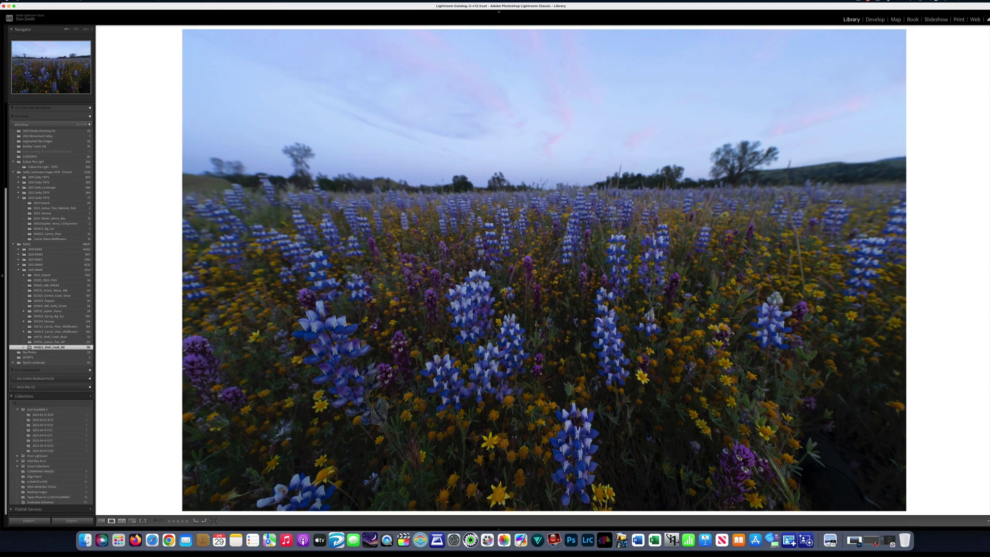
{"action": "key", "text": "Right"}
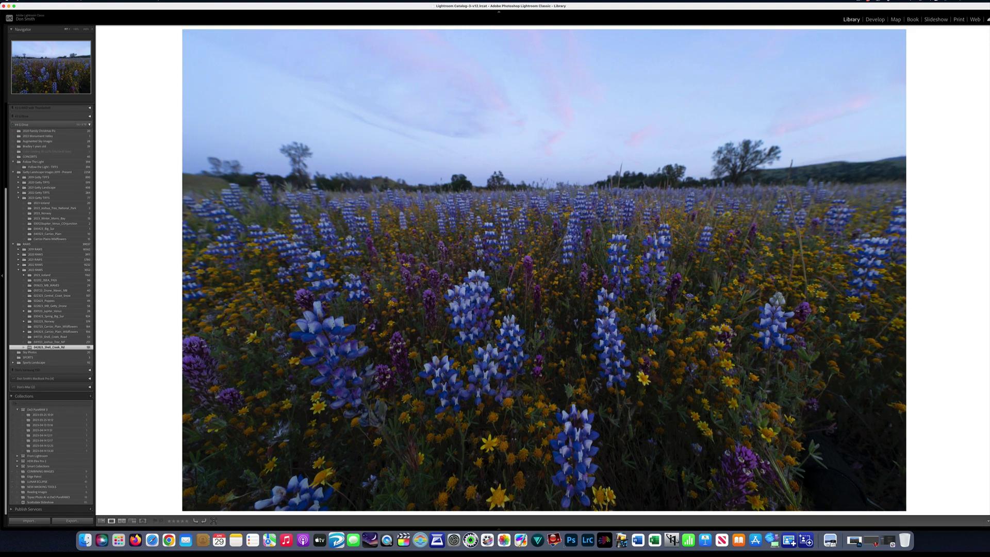
{"action": "key", "text": "Right"}
{"action": "key", "text": "Right"}
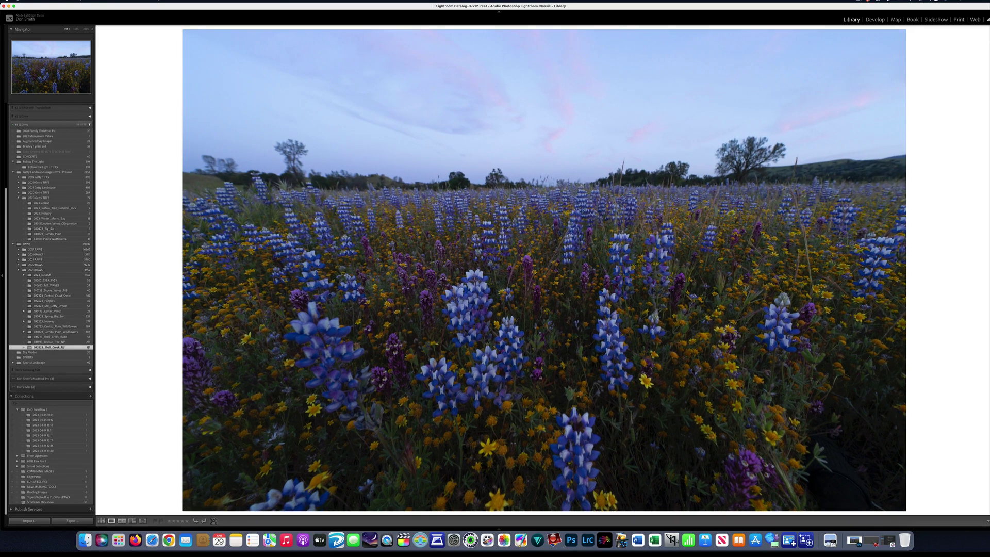
{"action": "key", "text": "Right"}
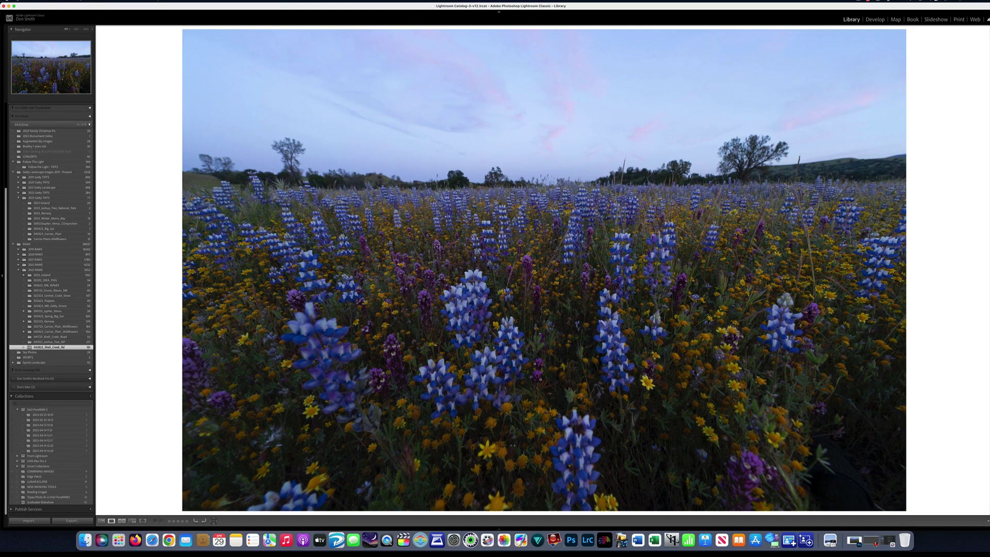
{"action": "key", "text": "Right"}
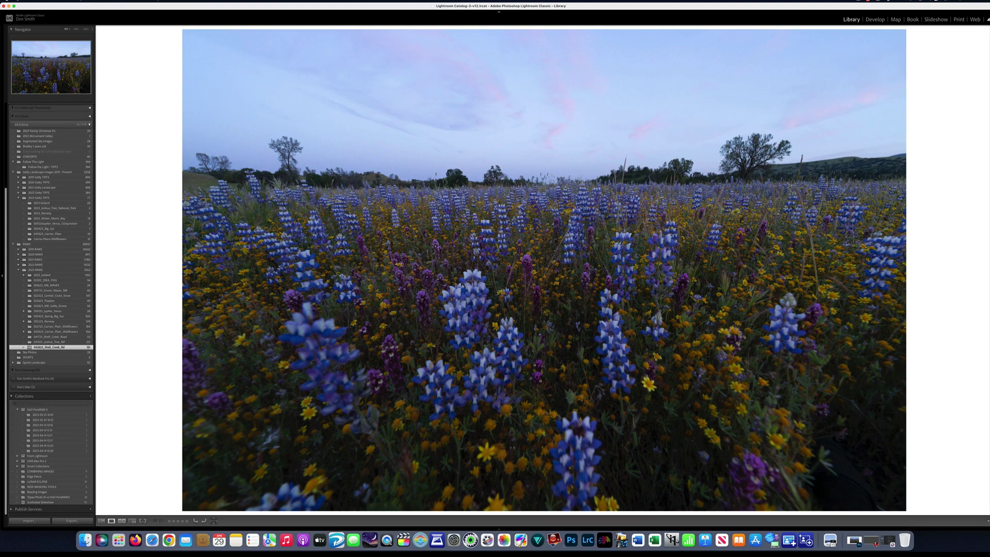
{"action": "key", "text": "Right"}
{"action": "key", "text": "Right"}
{"action": "key", "text": "Right"}
{"action": "key", "text": "Right"}
{"action": "key", "text": "Right"}
{"action": "key", "text": "Right"}
{"action": "key", "text": "Right"}
{"action": "key", "text": "Right"}
{"action": "key", "text": "Right"}
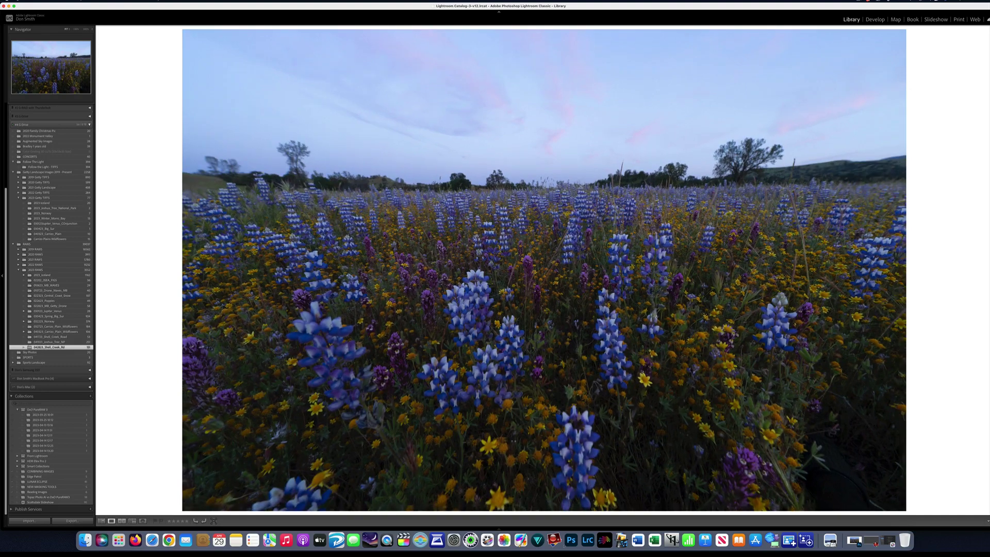
{"action": "key", "text": "Right"}
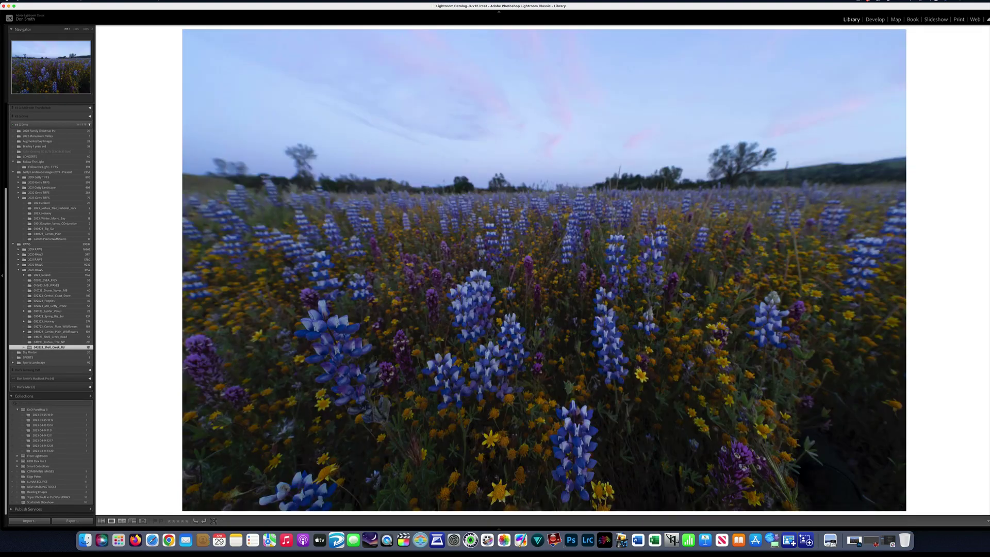
{"action": "key", "text": "Right"}
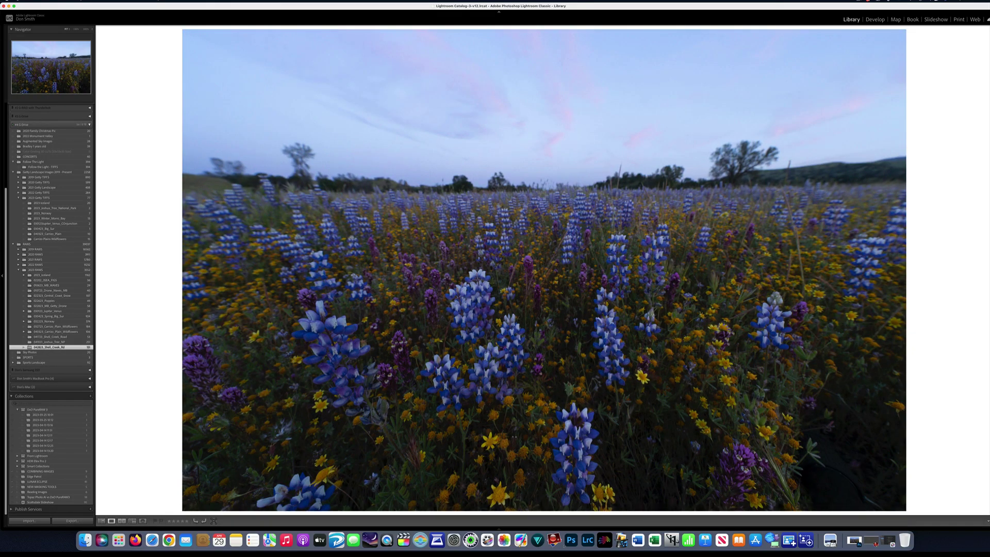
{"action": "key", "text": "Right"}
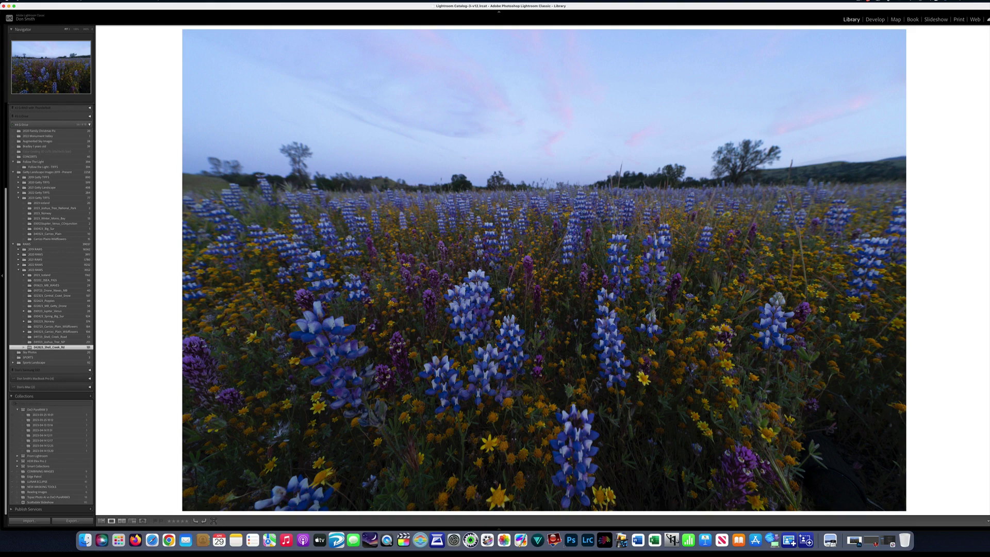
{"action": "key", "text": "Right"}
{"action": "key", "text": "Right"}
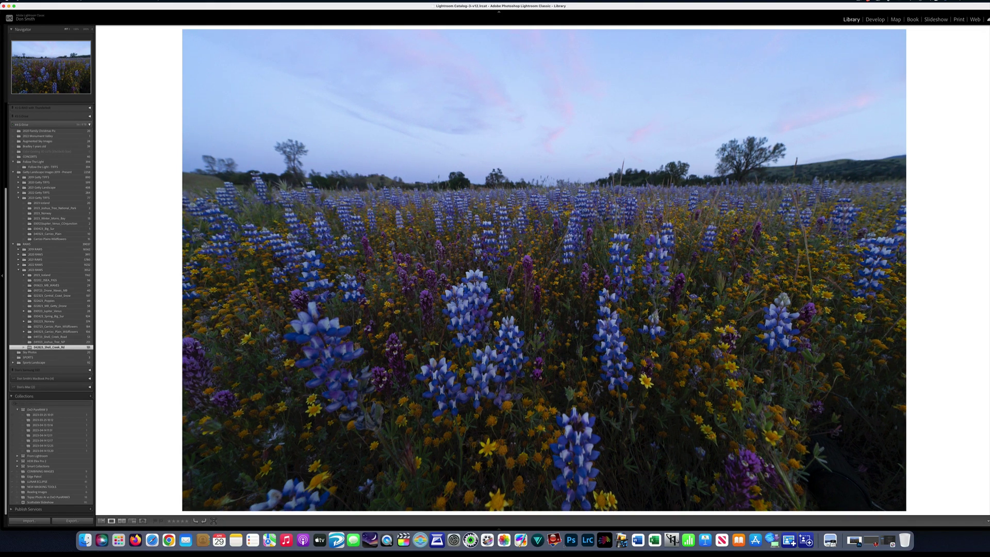
{"action": "key", "text": "Right"}
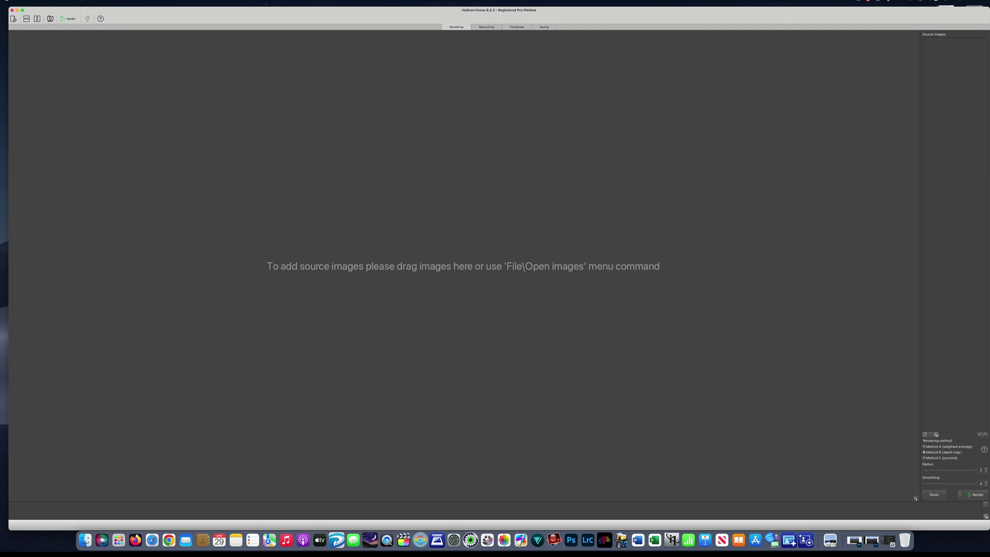
- In Helicon Focus, open the seven raw files Carrizo_Plain0917.ARW through Carrizo_Plain0923.ARW from the Shell Creek folder as source images
{"action": "left_click", "coordinate": [44, 2]}
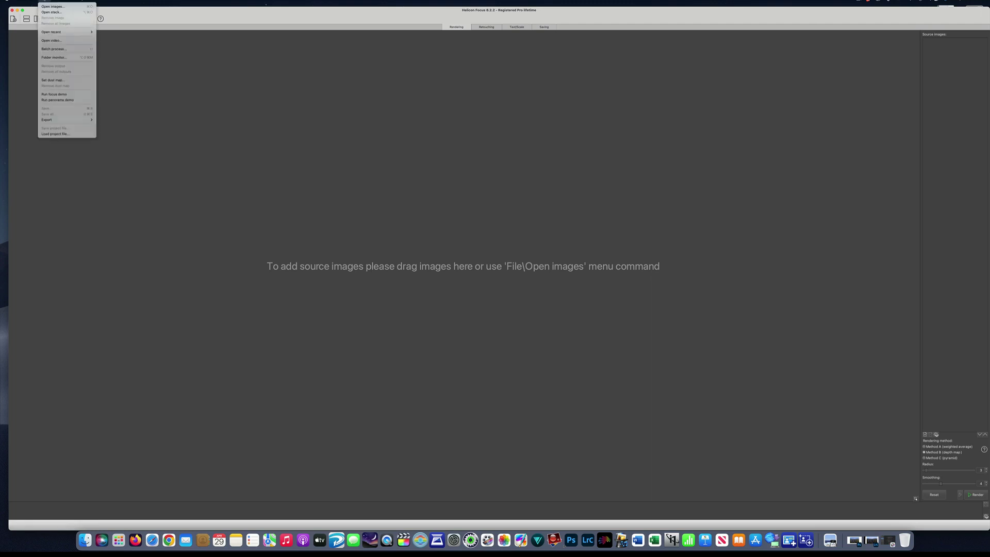
{"action": "left_click", "coordinate": [48, 12]}
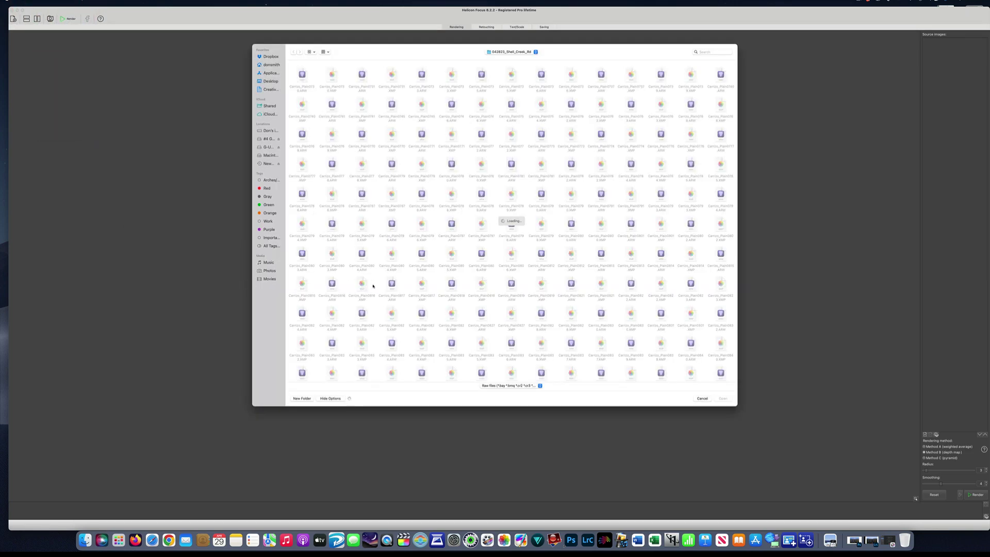
{"action": "scroll", "coordinate": [380, 330], "scroll_direction": "down", "scroll_amount": 4}
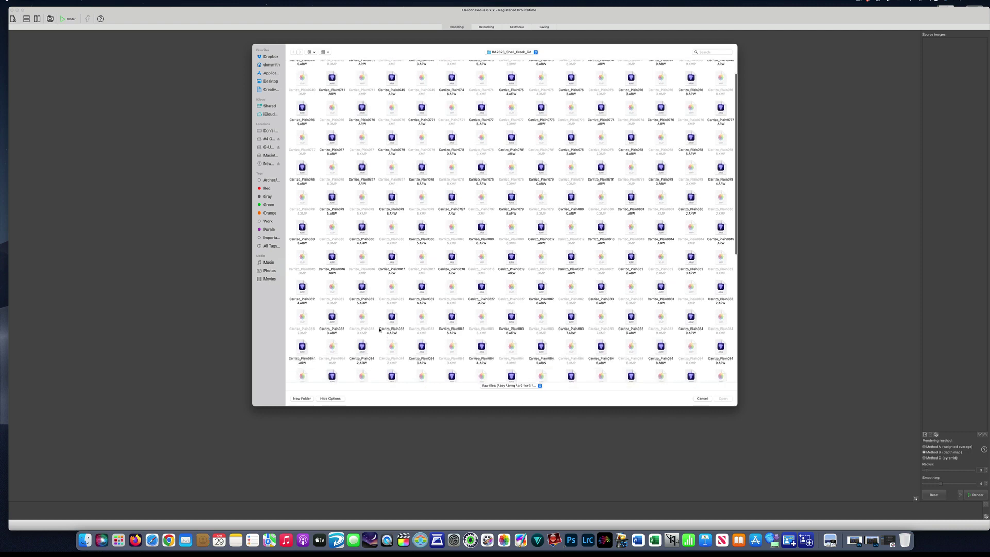
{"action": "scroll", "coordinate": [380, 329], "scroll_direction": "down", "scroll_amount": 4}
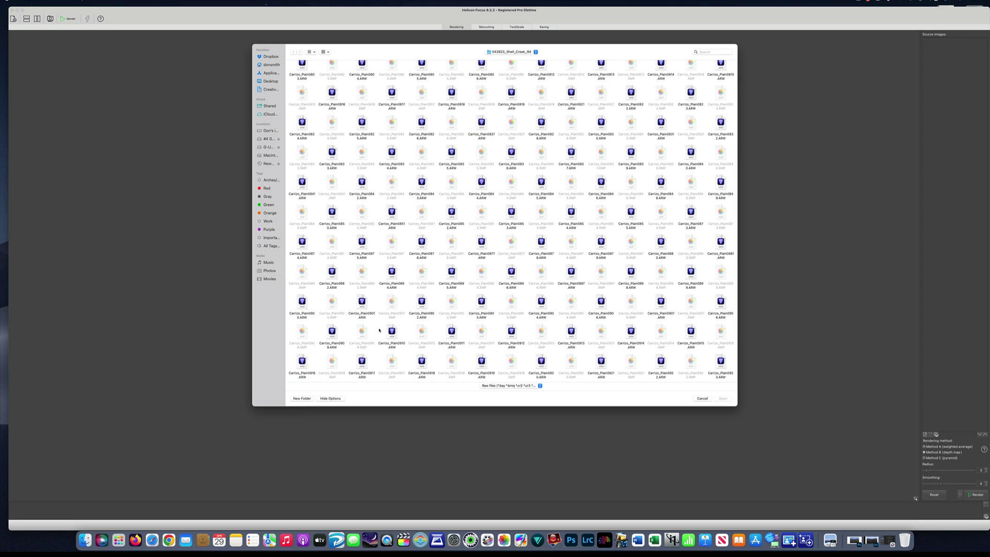
{"action": "scroll", "coordinate": [380, 330], "scroll_direction": "down", "scroll_amount": 3}
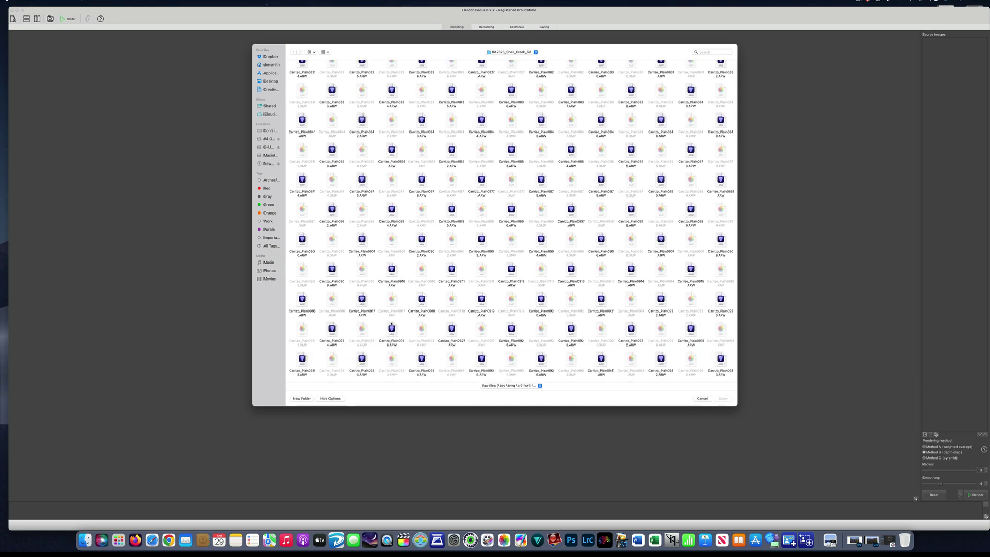
{"action": "left_click", "coordinate": [365, 302]}
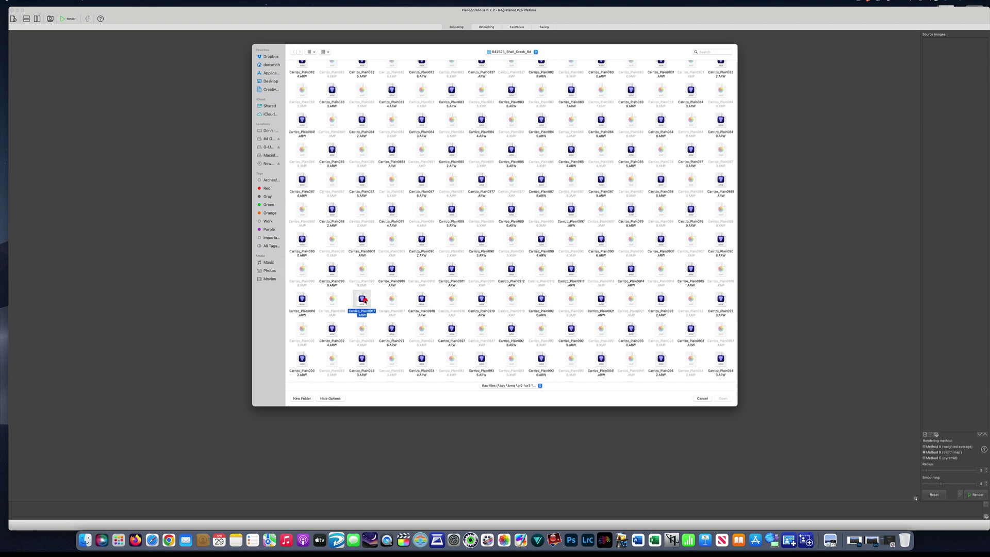
{"action": "left_click", "coordinate": [418, 304], "text": "shift"}
{"action": "left_click", "coordinate": [481, 302], "text": "shift"}
{"action": "left_click", "coordinate": [538, 301], "text": "shift"}
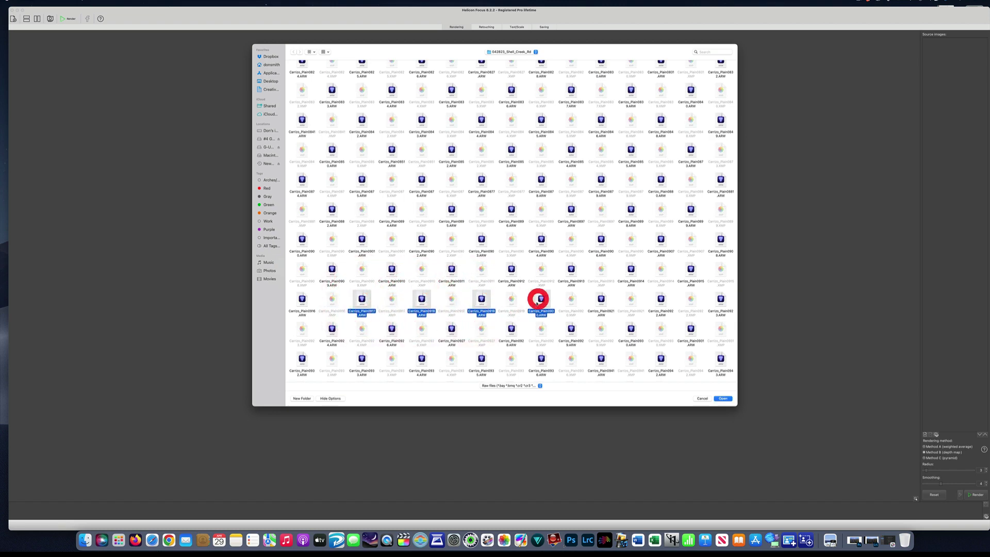
{"action": "left_click", "coordinate": [602, 300], "text": "shift"}
{"action": "left_click", "coordinate": [656, 298], "text": "shift"}
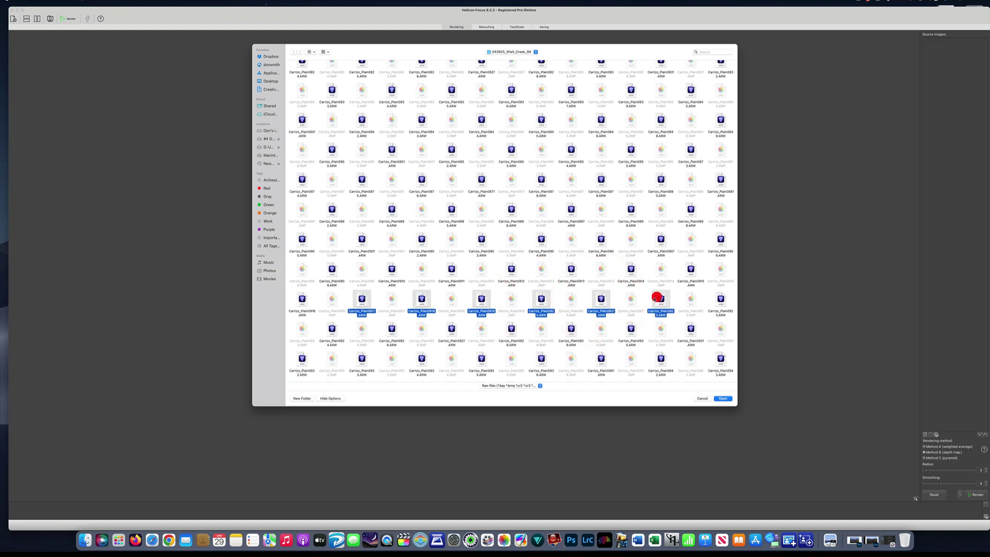
{"action": "left_click", "coordinate": [720, 298], "text": "shift"}
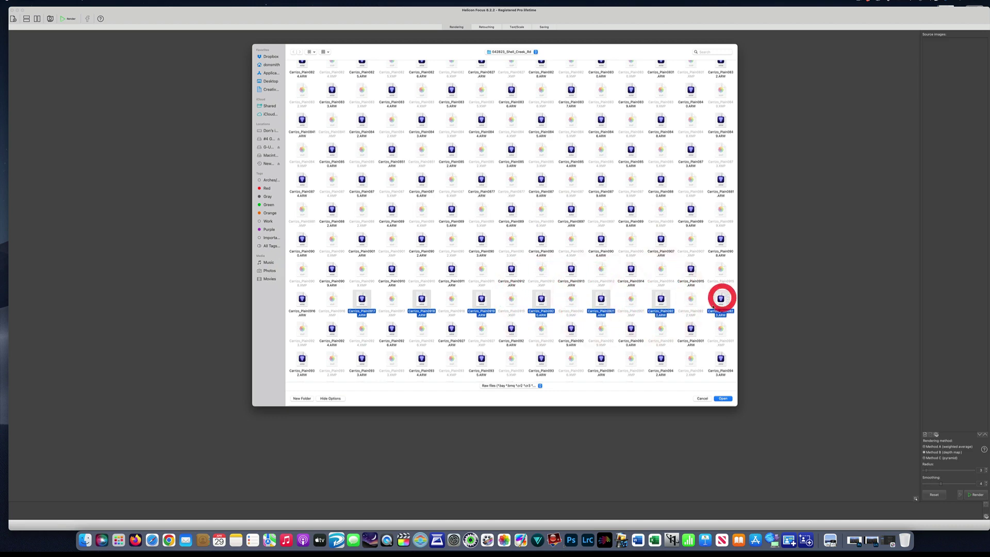
{"action": "left_click", "coordinate": [722, 399]}
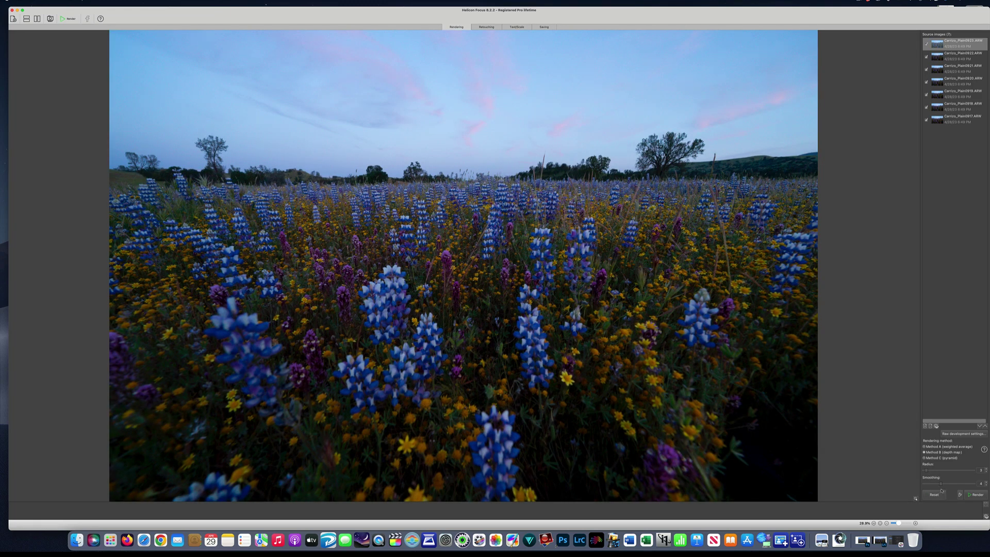
- Render the focus stack from the seven source images with Method B (depth map)
{"action": "left_click", "coordinate": [977, 495]}
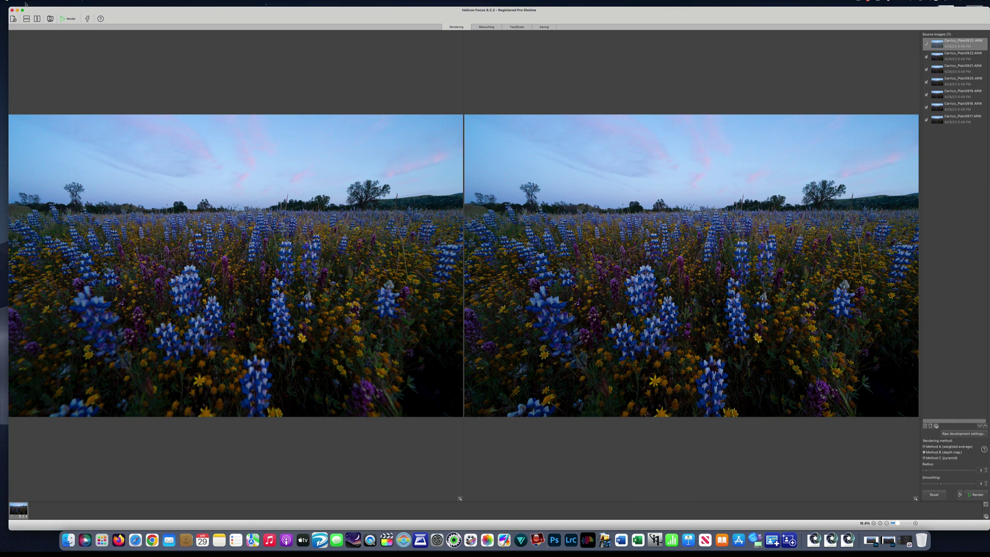
{"action": "left_click", "coordinate": [45, 1]}
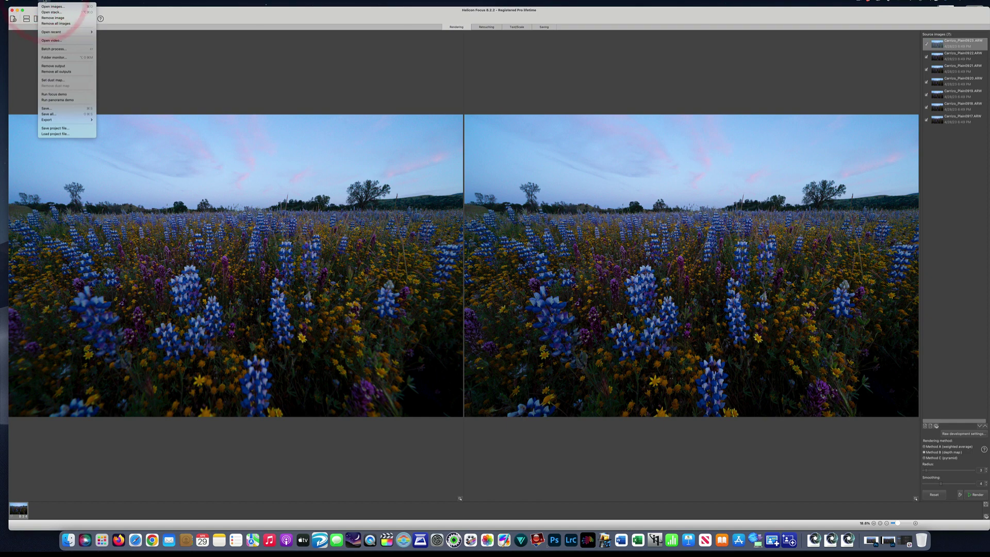
{"action": "left_click", "coordinate": [45, 109]}
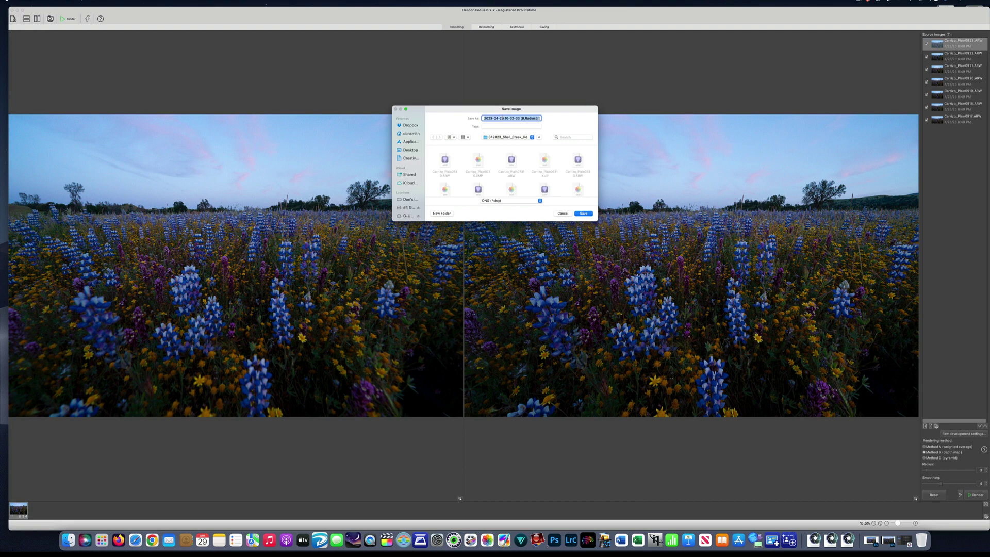
{"action": "left_click", "coordinate": [563, 214]}
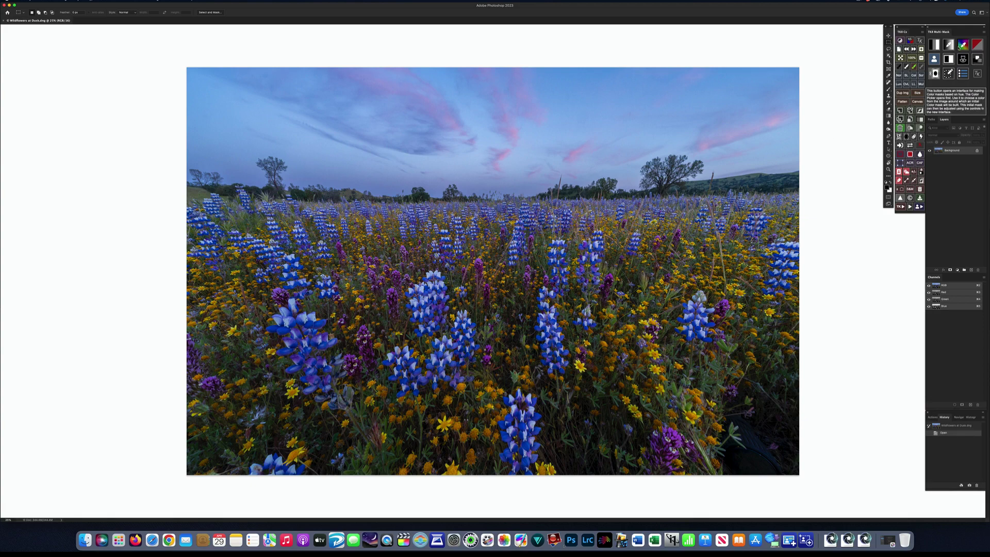
- In Photoshop, create a TK8 color mask based on a purple sampled from the small purple flowers beside the central lupines
{"action": "left_click", "coordinate": [962, 44]}
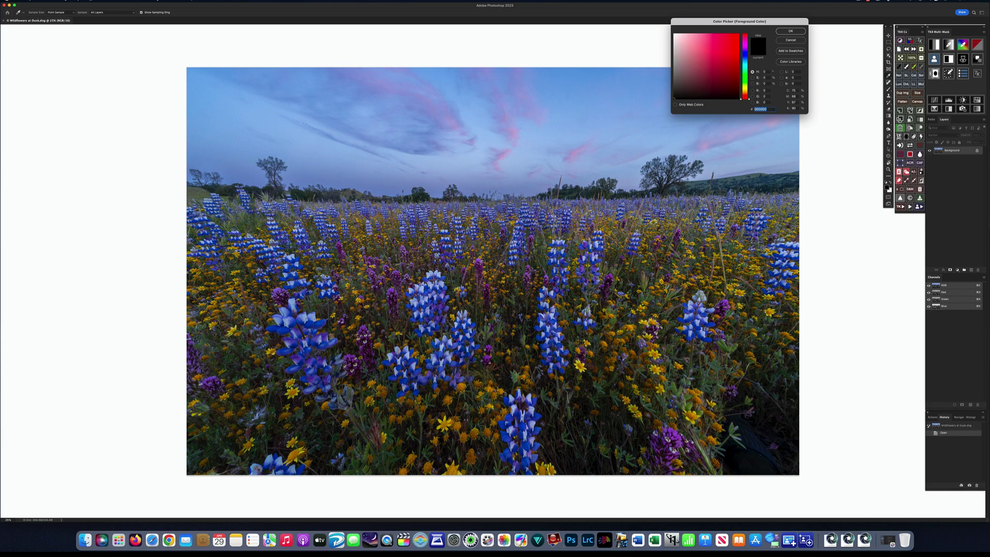
{"action": "left_click", "coordinate": [304, 339]}
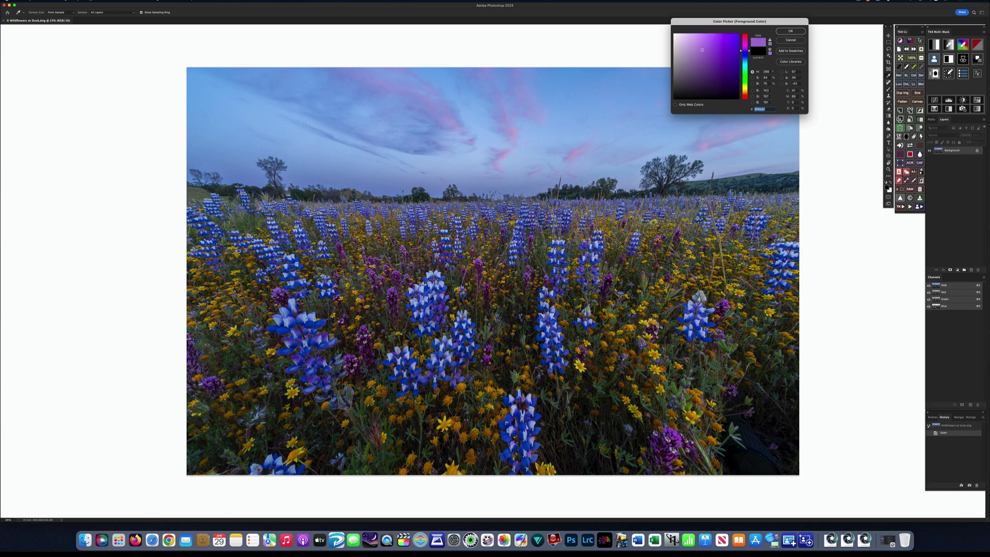
{"action": "left_click", "coordinate": [386, 287]}
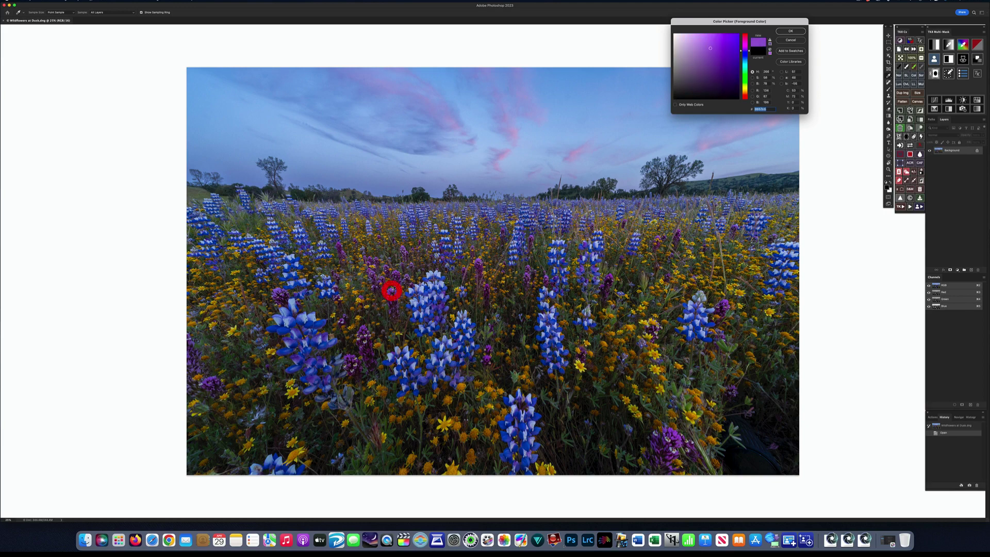
{"action": "left_click", "coordinate": [796, 31]}
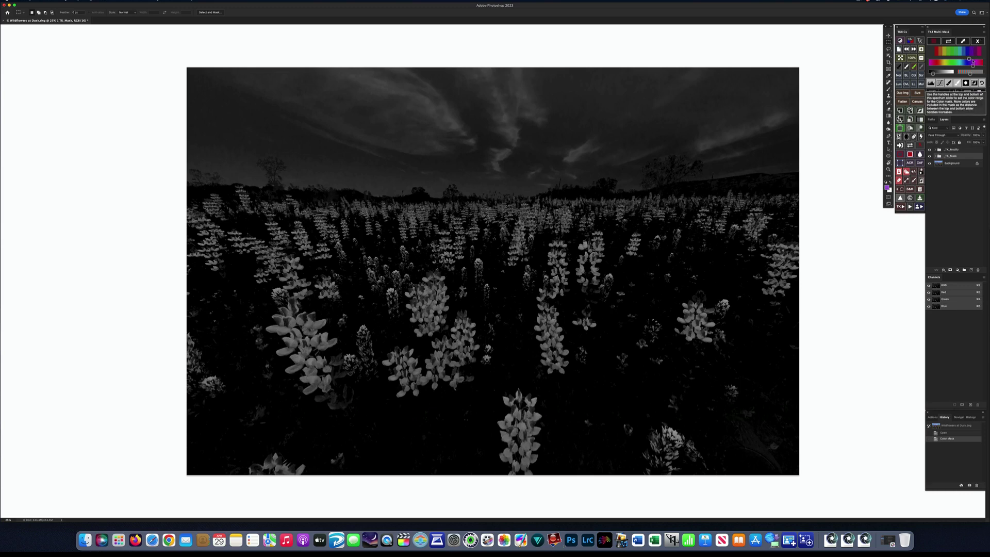
- Narrow the color mask's spectrum range to purple so that the blue lupines and most of the sky are excluded
{"action": "left_click_drag", "start_coordinate": [969, 60], "coordinate": [972, 61]}
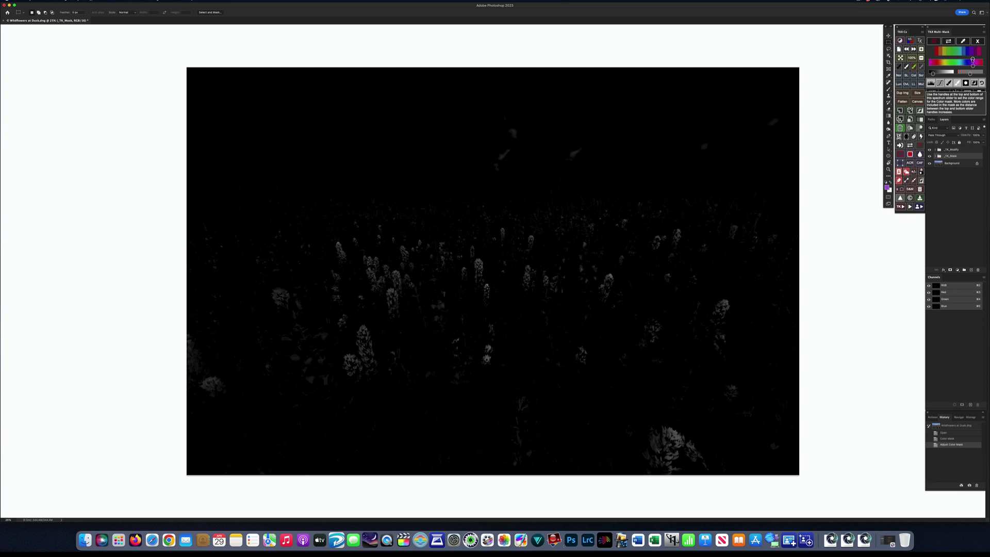
{"action": "left_click_drag", "start_coordinate": [972, 59], "coordinate": [971, 60]}
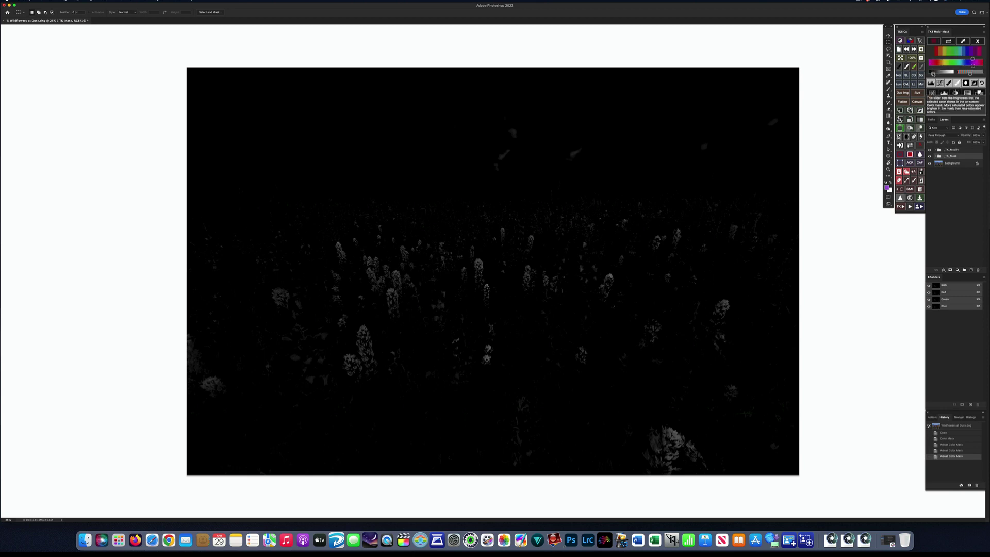
- Raise the brightness of the selected purple in the color mask and slightly reduce the mask's color feathering
{"action": "left_click_drag", "start_coordinate": [933, 74], "coordinate": [951, 74]}
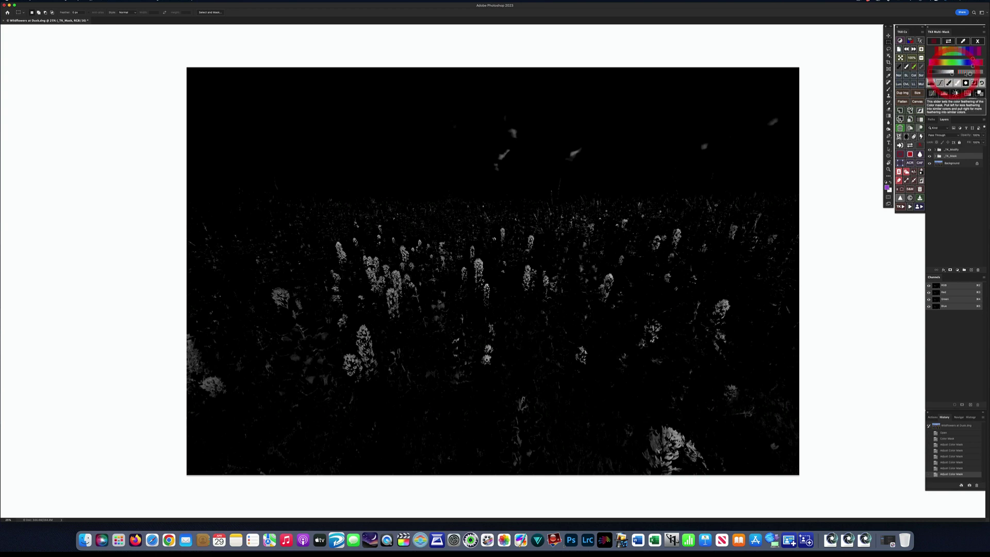
{"action": "left_click_drag", "start_coordinate": [968, 74], "coordinate": [966, 74]}
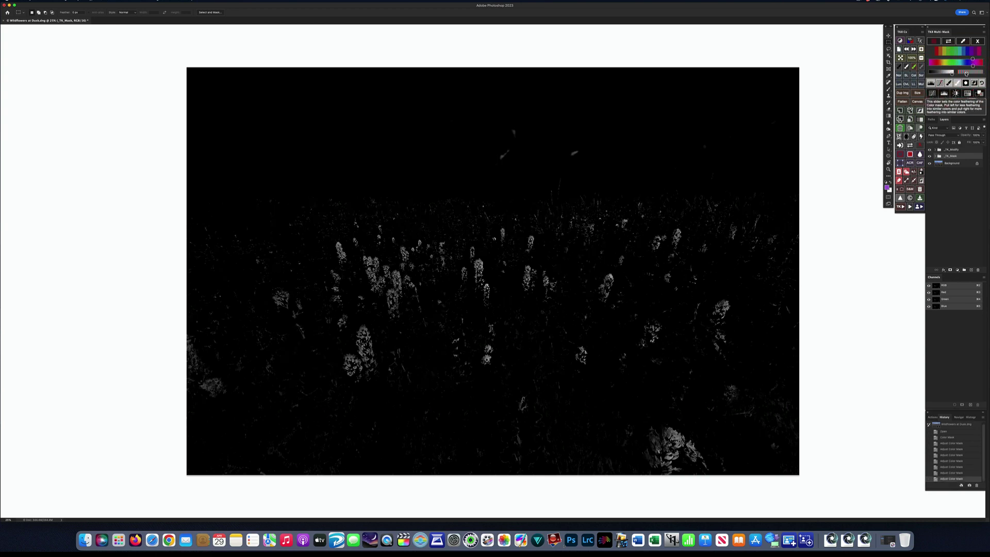
{"action": "left_click", "coordinate": [966, 74]}
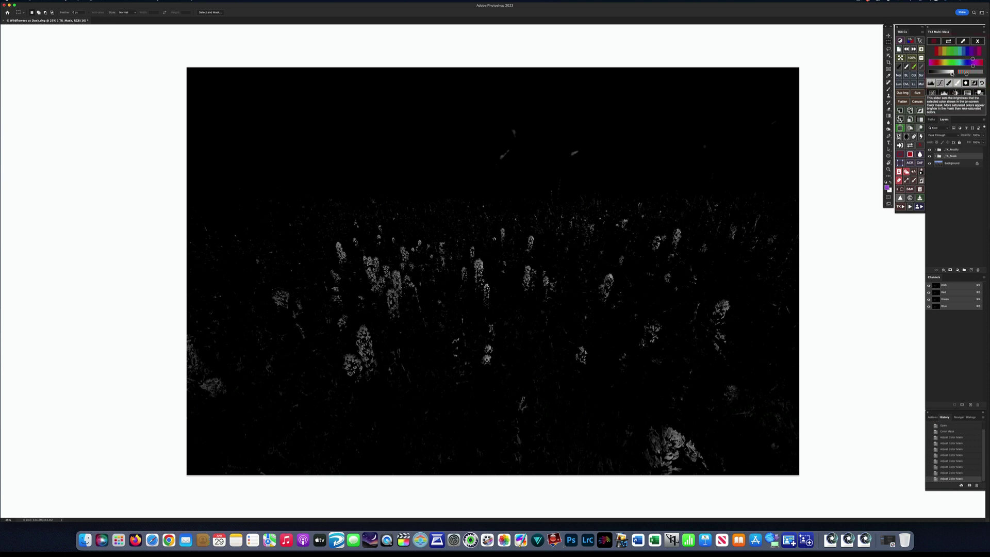
- Paint out the stray cloud highlights in the sky of the color mask with a black brush, raising its opacity to 100%
{"action": "left_click", "coordinate": [948, 83]}
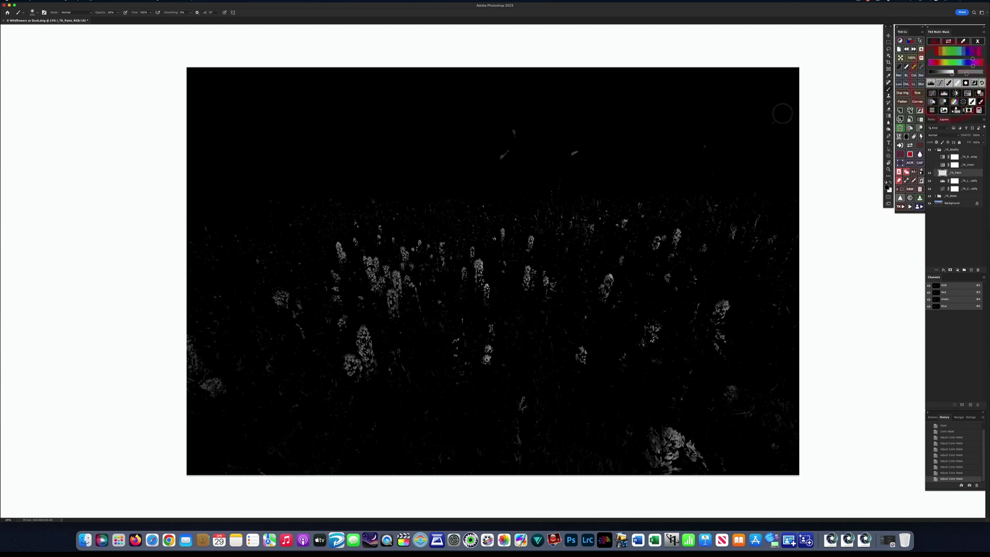
{"action": "left_click", "coordinate": [538, 145]}
{"action": "left_click", "coordinate": [573, 151]}
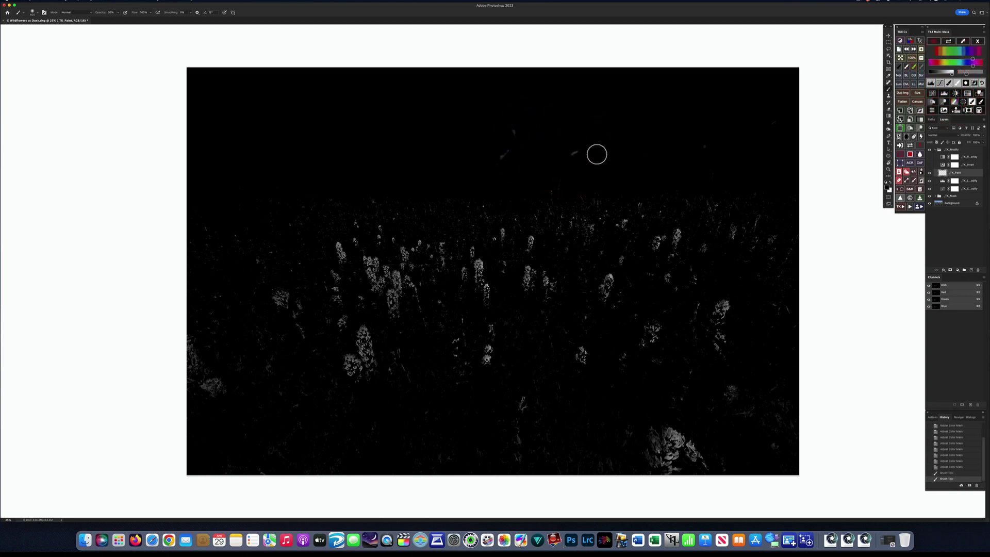
{"action": "left_click", "coordinate": [518, 138]}
{"action": "key", "text": "0"}
{"action": "mouse_move", "coordinate": [488, 164]}
{"action": "left_mouse_down"}
{"action": "mouse_move", "coordinate": [589, 155]}
{"action": "mouse_move", "coordinate": [435, 159]}
{"action": "left_mouse_up"}
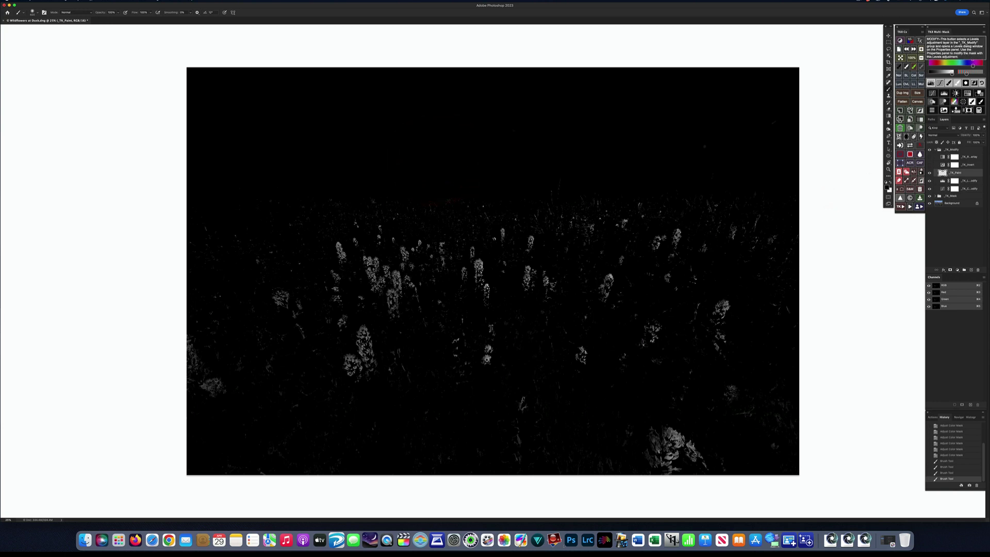
- Increase the color mask's contrast with a Levels modification, lowering the white point and raising the black point to isolate the purple flowers
{"action": "left_click", "coordinate": [931, 83]}
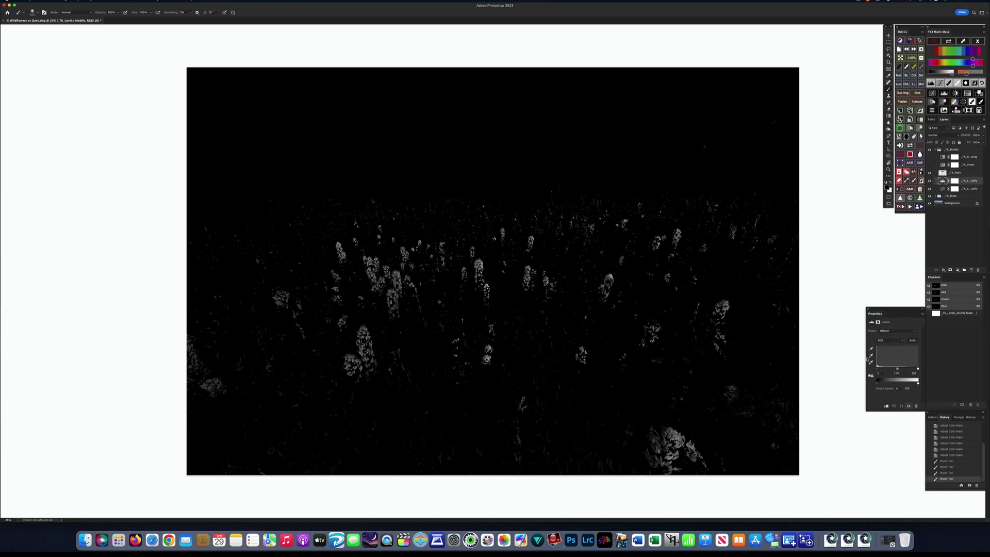
{"action": "left_click", "coordinate": [896, 369]}
{"action": "left_click_drag", "start_coordinate": [896, 369], "coordinate": [902, 369]}
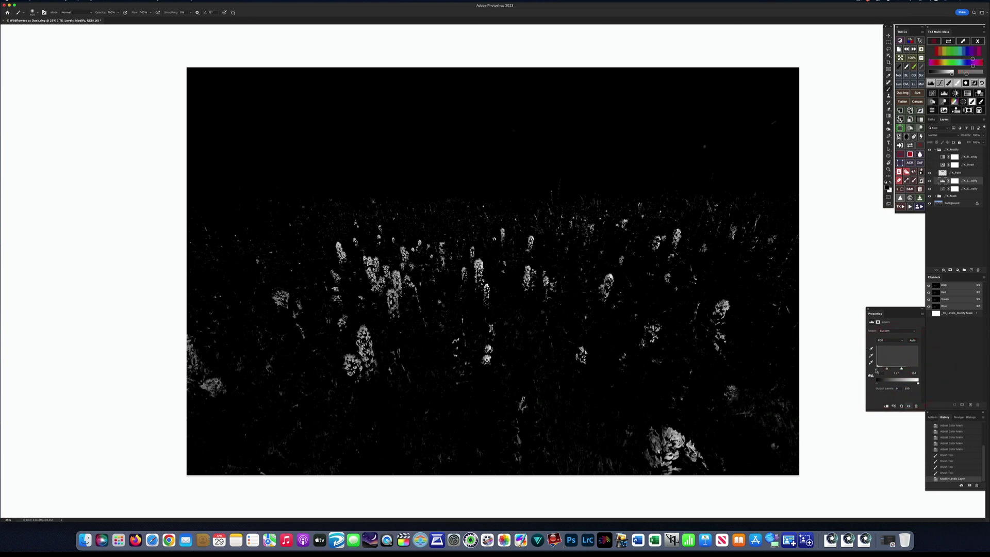
{"action": "left_click", "coordinate": [878, 370]}
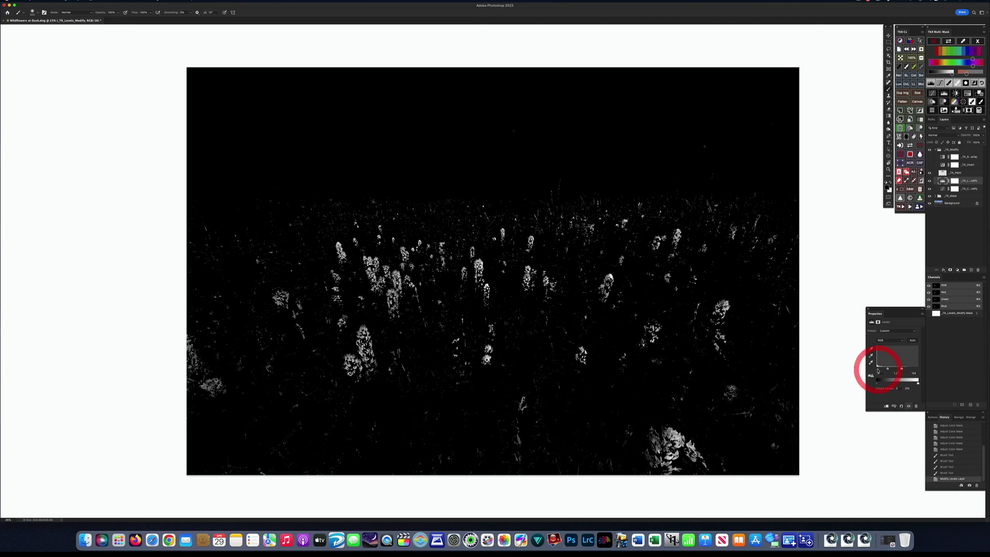
{"action": "left_click", "coordinate": [878, 371]}
{"action": "left_click", "coordinate": [878, 370]}
{"action": "left_click_drag", "start_coordinate": [877, 370], "coordinate": [887, 369]}
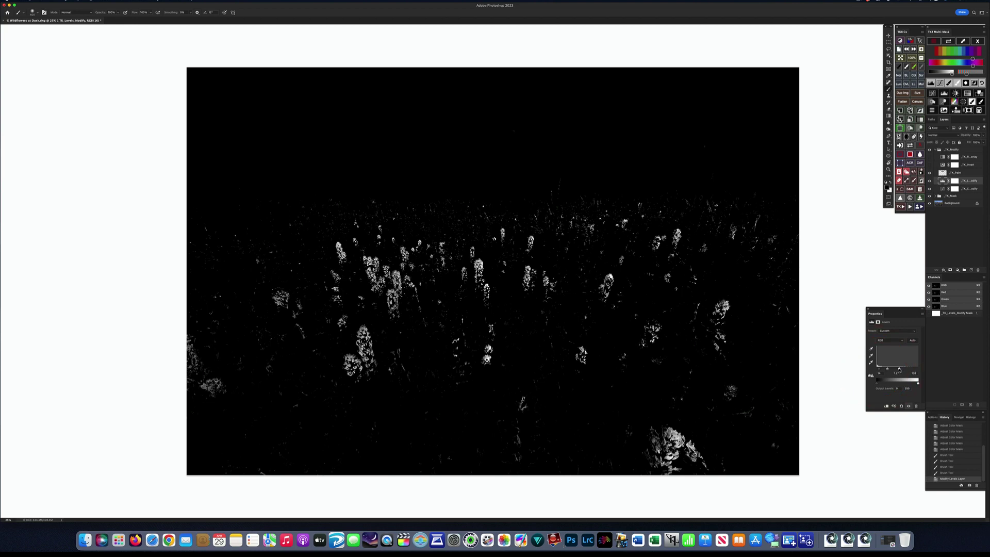
{"action": "left_click", "coordinate": [898, 369]}
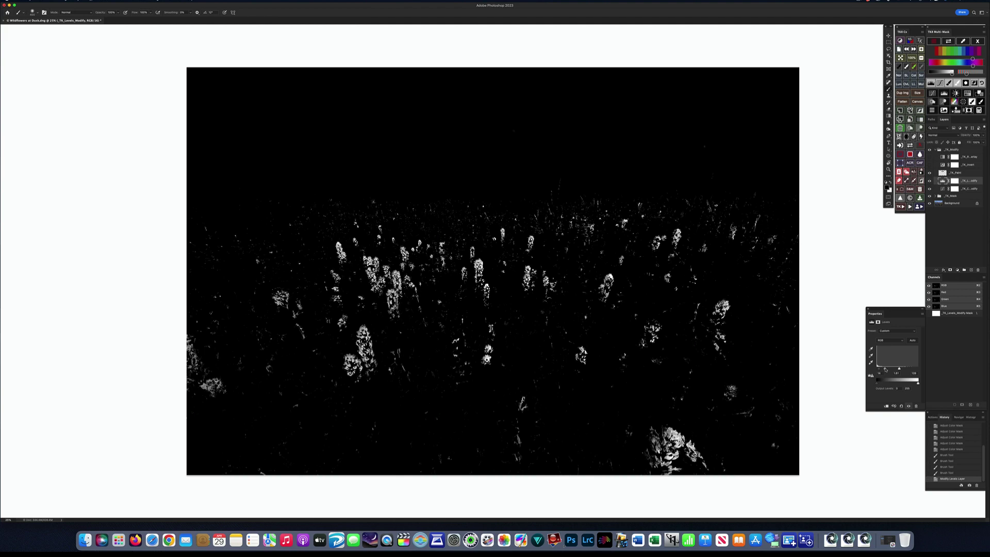
{"action": "left_click", "coordinate": [887, 368]}
{"action": "left_click_drag", "start_coordinate": [878, 369], "coordinate": [883, 370]}
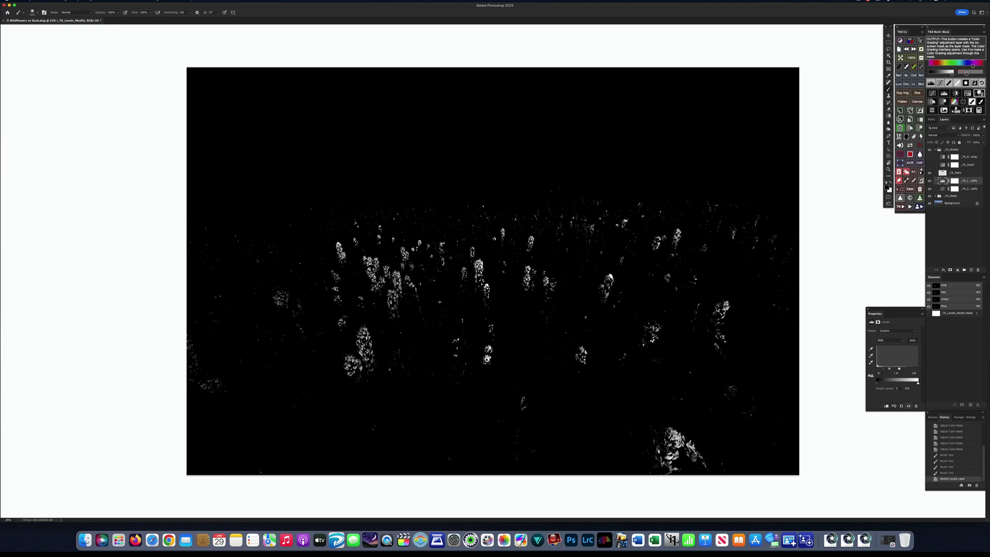
- Output the mask to a Color Grading adjustment layer and raise its midtone brightness
{"action": "left_click", "coordinate": [977, 93]}
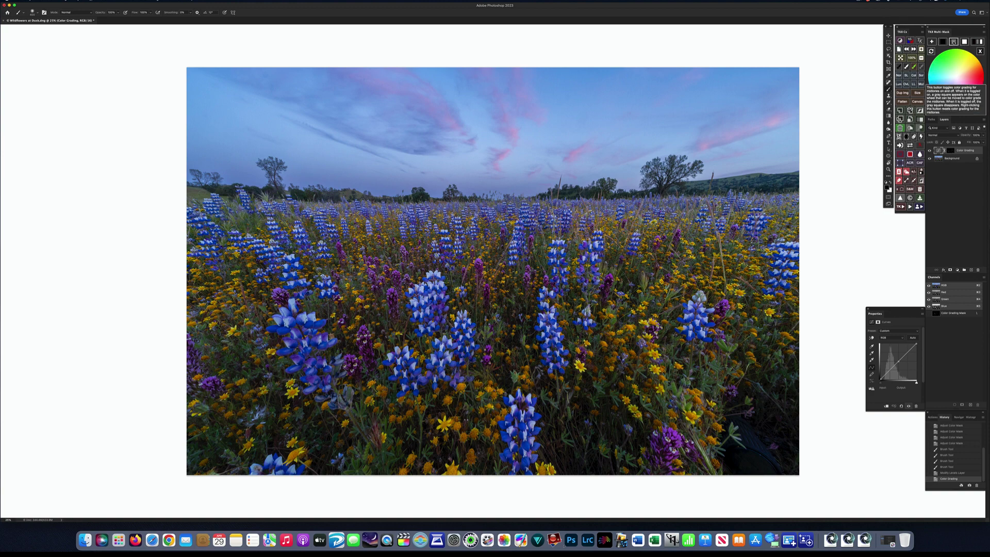
{"action": "left_click", "coordinate": [953, 41]}
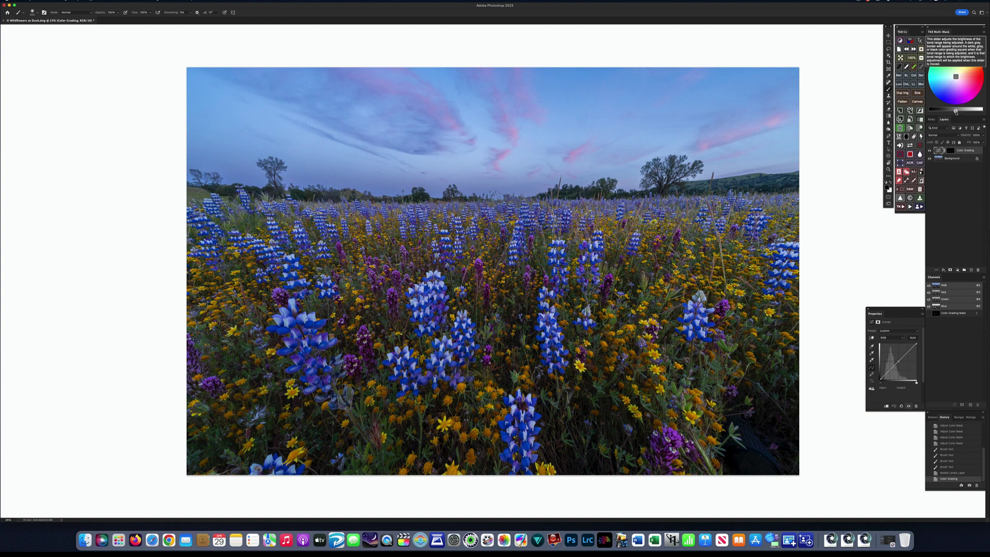
{"action": "left_click_drag", "start_coordinate": [955, 110], "coordinate": [970, 111]}
{"action": "left_click", "coordinate": [969, 111]}
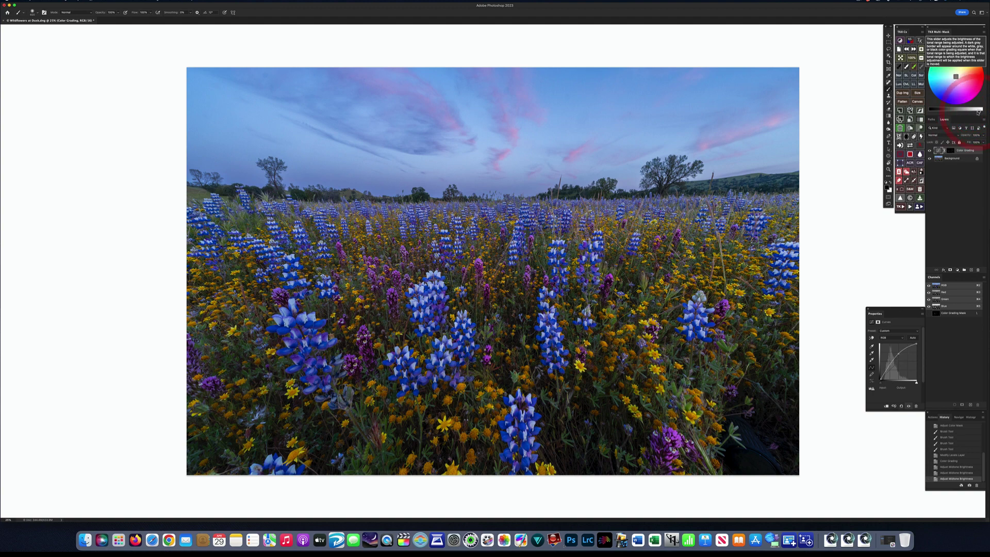
{"action": "left_click", "coordinate": [970, 112]}
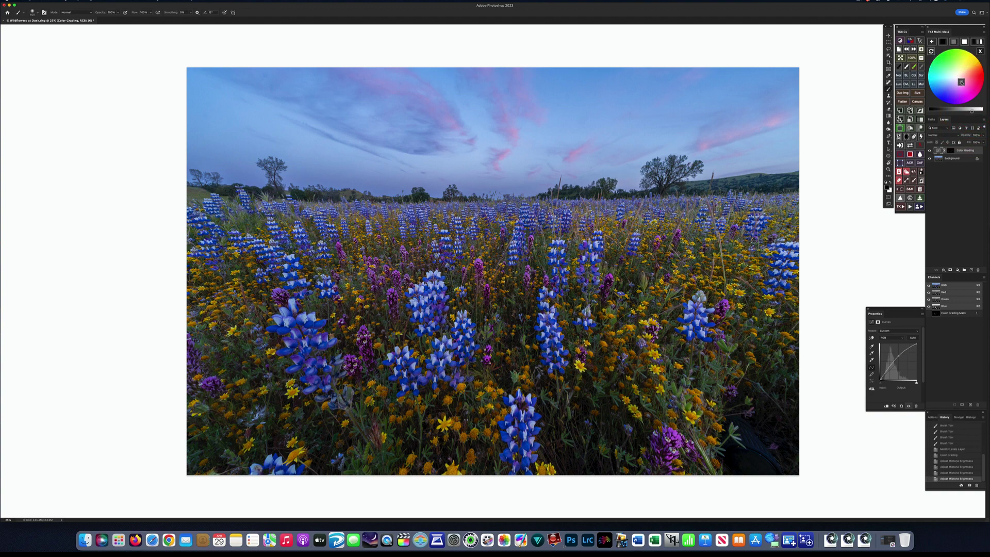
- Shift the purple flowers' midtones toward magenta-purple, compare the image with and without the grading layer, and close the color grading controls
{"action": "left_click", "coordinate": [965, 93]}
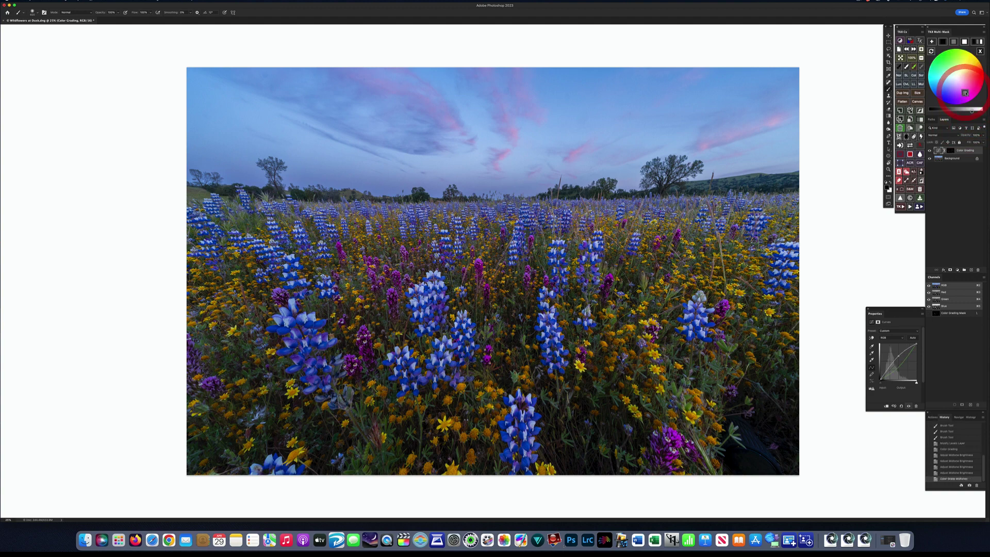
{"action": "left_click", "coordinate": [966, 93]}
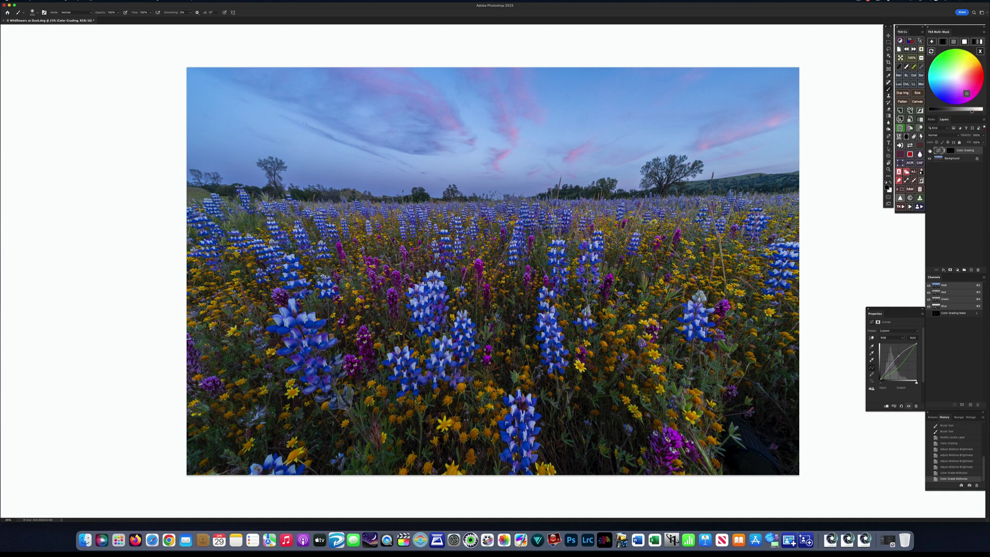
{"action": "left_click", "coordinate": [929, 150]}
{"action": "left_click", "coordinate": [930, 150]}
{"action": "left_click", "coordinate": [980, 51]}
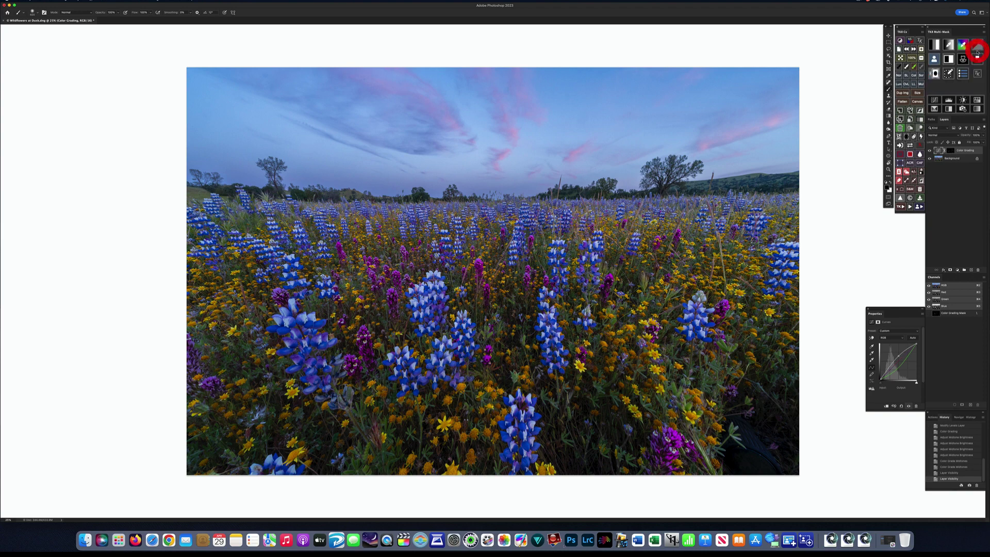
- Create a new color mask based on a purple sampled from the flowers at the photo's lower left edge
{"action": "left_click", "coordinate": [962, 45]}
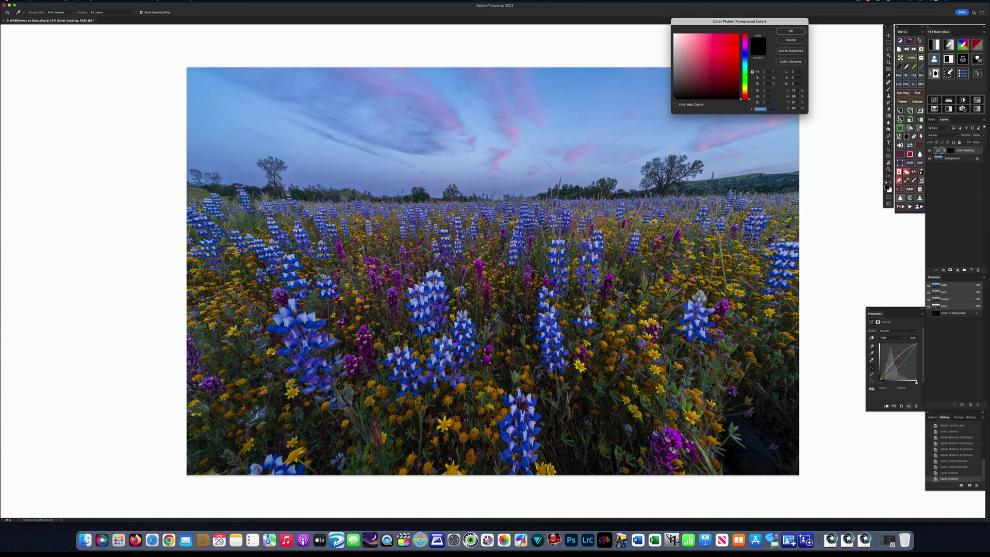
{"action": "left_click", "coordinate": [209, 379]}
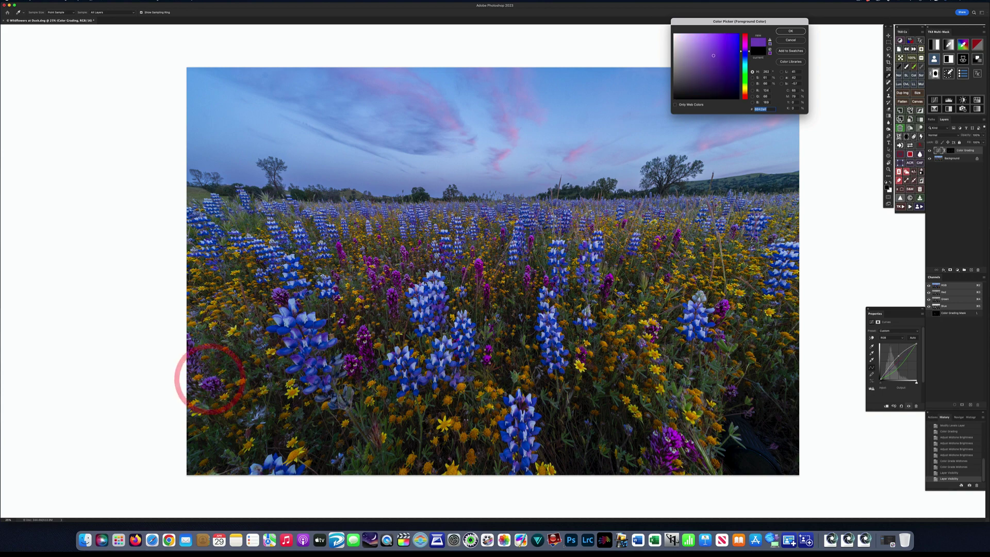
{"action": "left_click", "coordinate": [792, 31]}
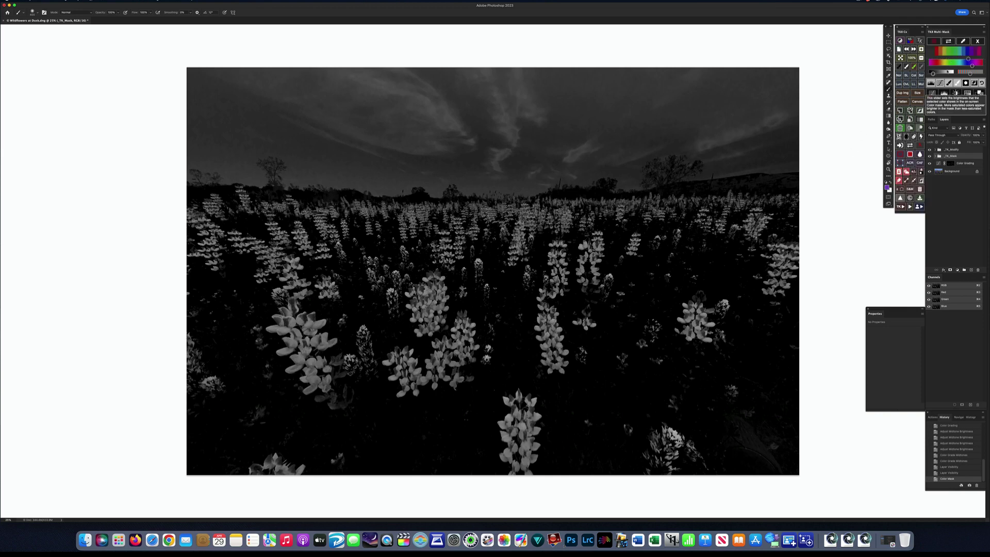
- Fine-tune the new color mask's spectrum range and raise the brightness of the selected purple in the mask
{"action": "left_click_drag", "start_coordinate": [967, 59], "coordinate": [971, 59]}
{"action": "left_click_drag", "start_coordinate": [971, 59], "coordinate": [967, 59]}
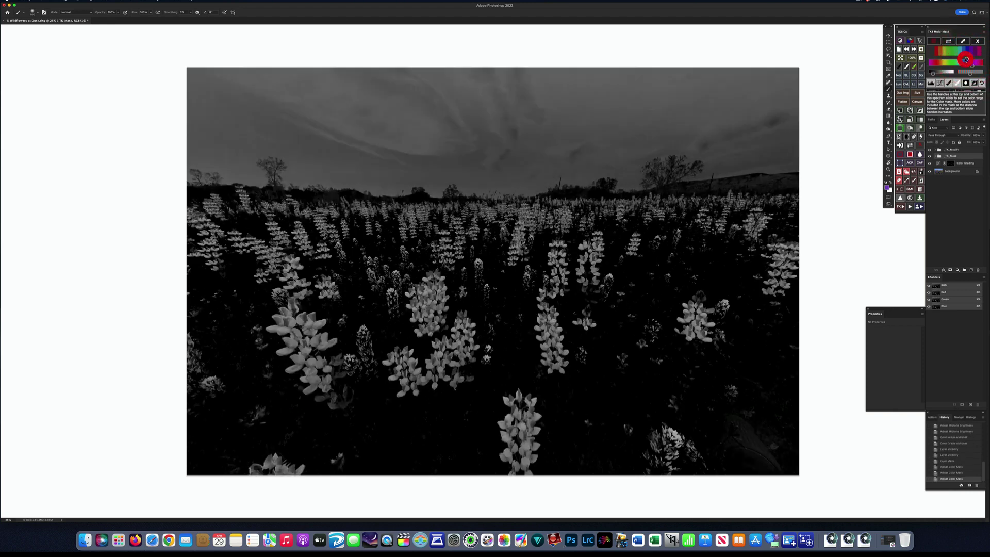
{"action": "left_click_drag", "start_coordinate": [933, 74], "coordinate": [948, 74]}
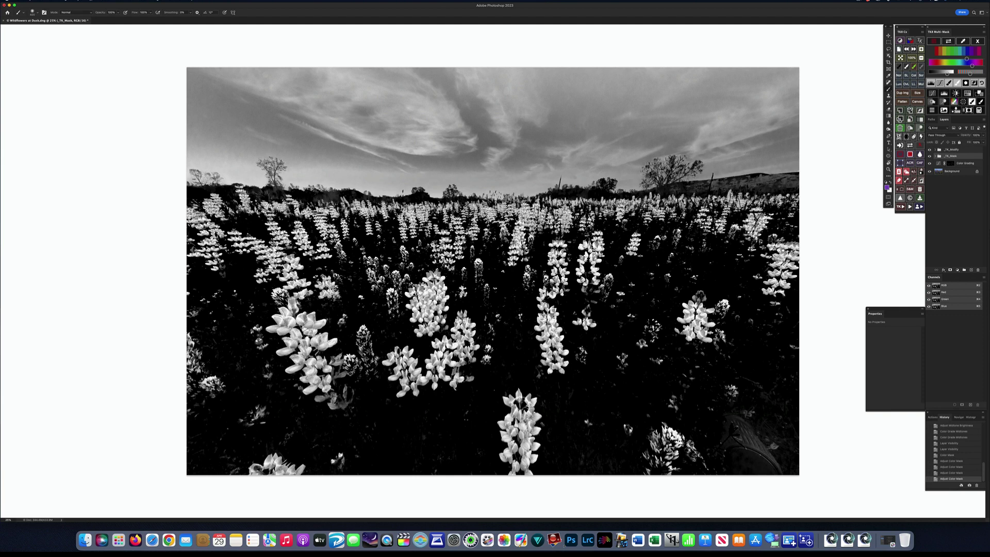
- Lasso the purple flowers at the photo's left edge and restrict the color mask to that selection without feathering
{"action": "key", "text": "l"}
{"action": "mouse_move", "coordinate": [170, 332]}
{"action": "left_mouse_down"}
{"action": "mouse_move", "coordinate": [198, 333]}
{"action": "mouse_move", "coordinate": [233, 397]}
{"action": "mouse_move", "coordinate": [213, 421]}
{"action": "mouse_move", "coordinate": [185, 424]}
{"action": "left_mouse_up"}
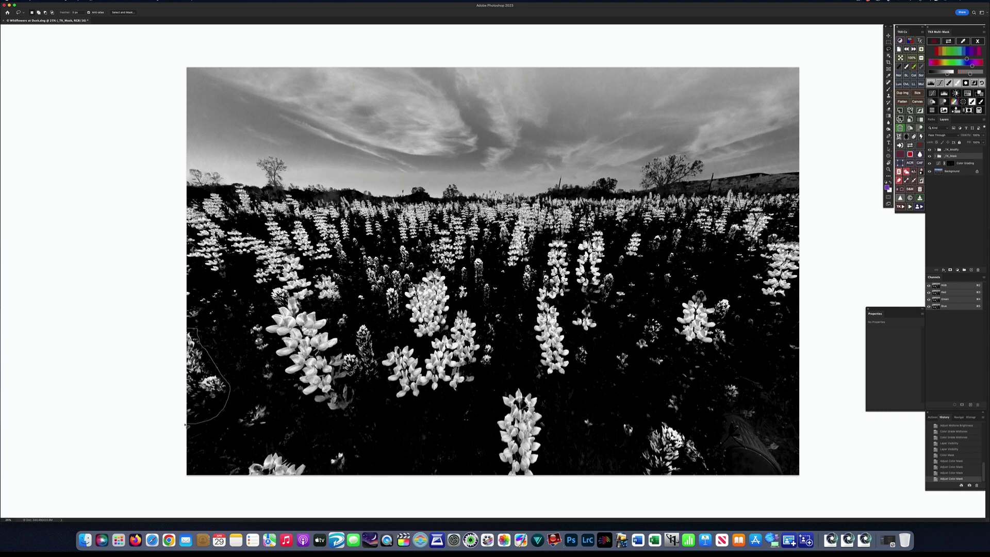
{"action": "left_click_drag", "start_coordinate": [178, 349], "coordinate": [183, 331]}
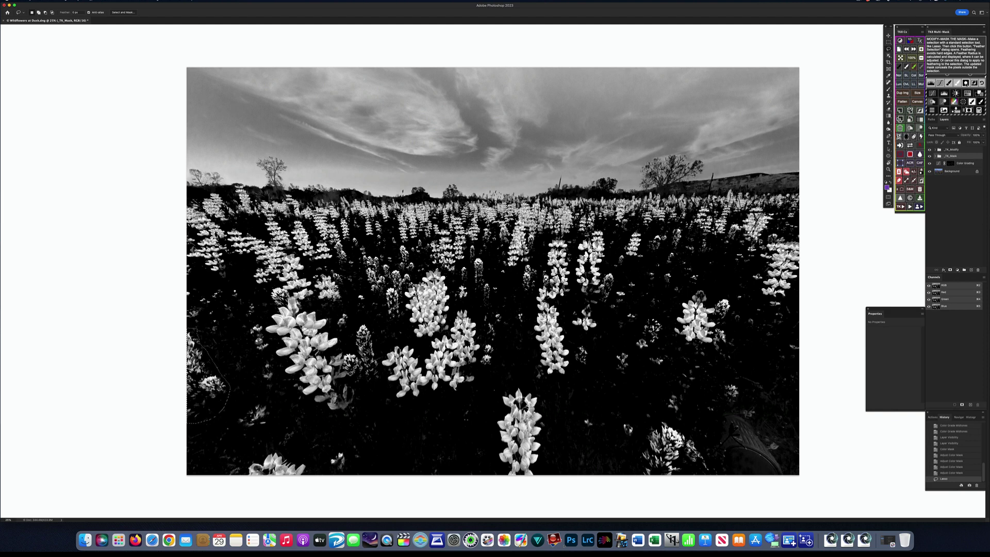
{"action": "left_click", "coordinate": [965, 82]}
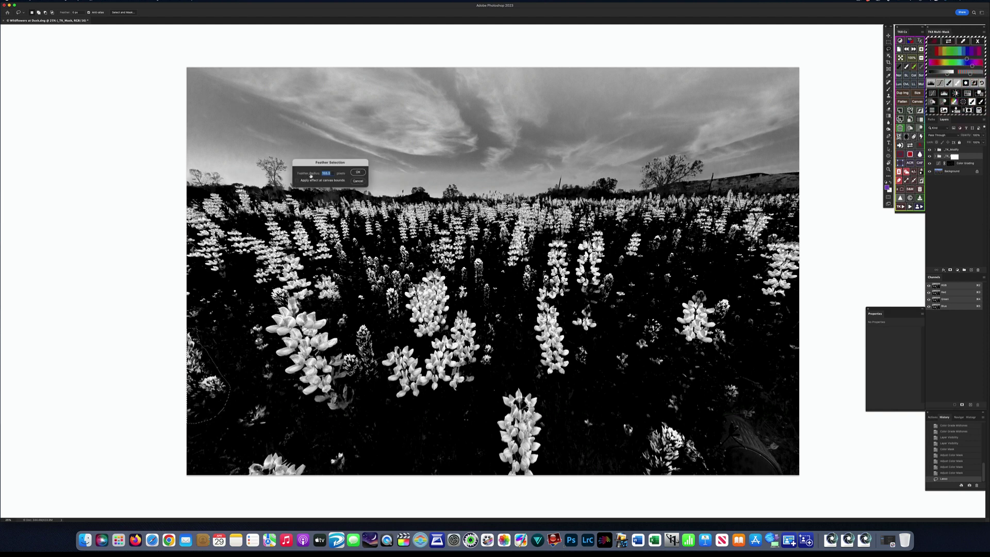
{"action": "left_click", "coordinate": [359, 181]}
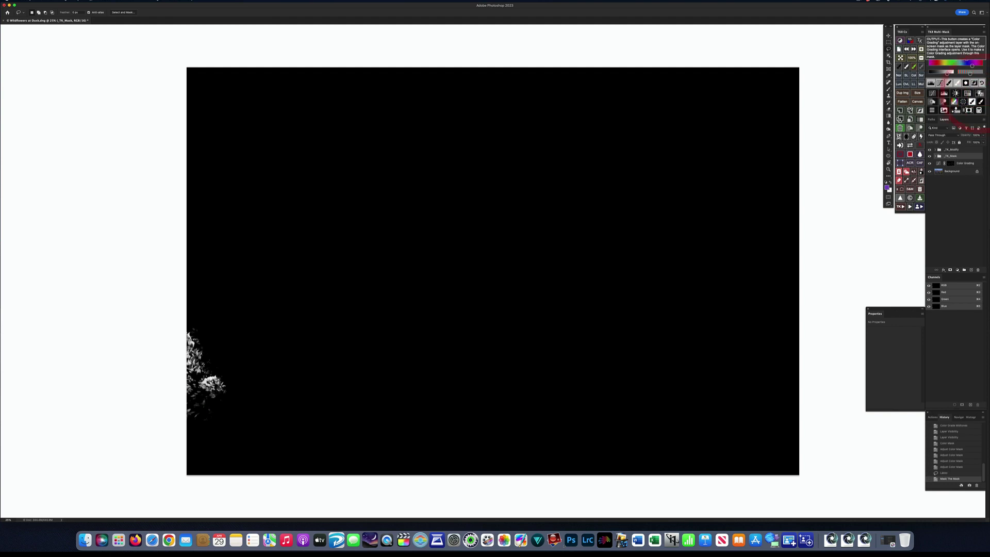
- Output the restricted mask to a second Color Grading layer and raise its midtone brightness for the left-edge flowers
{"action": "left_click", "coordinate": [955, 110]}
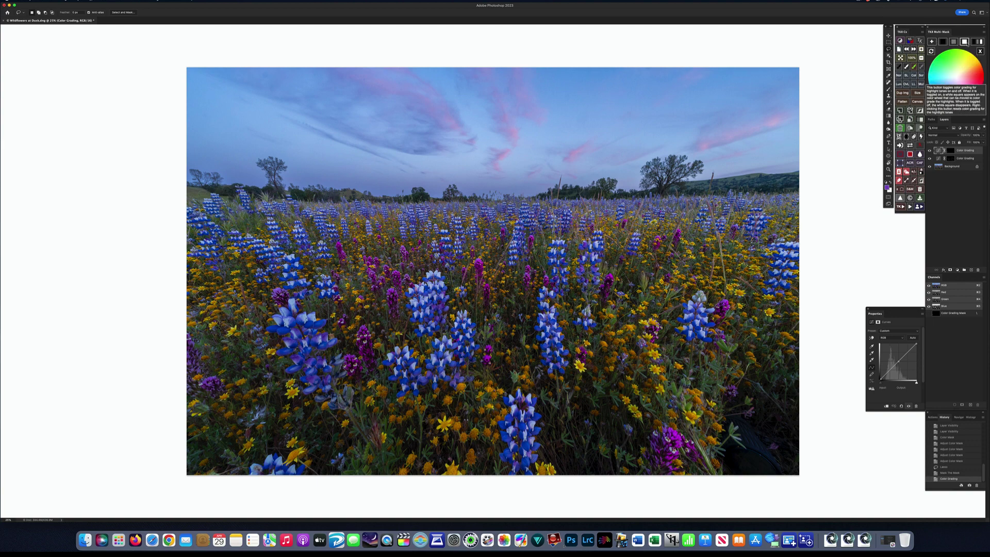
{"action": "left_click", "coordinate": [953, 42]}
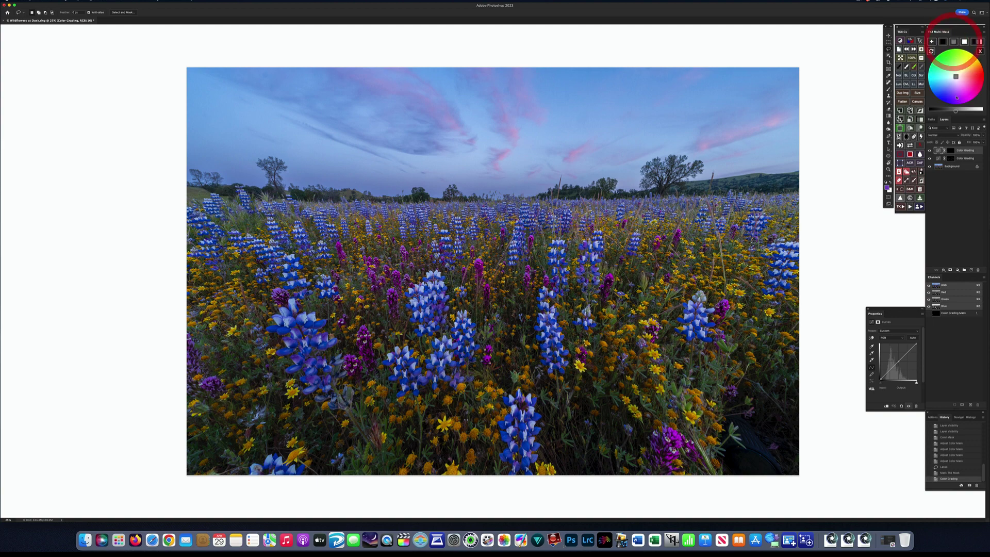
{"action": "left_click_drag", "start_coordinate": [956, 111], "coordinate": [972, 113]}
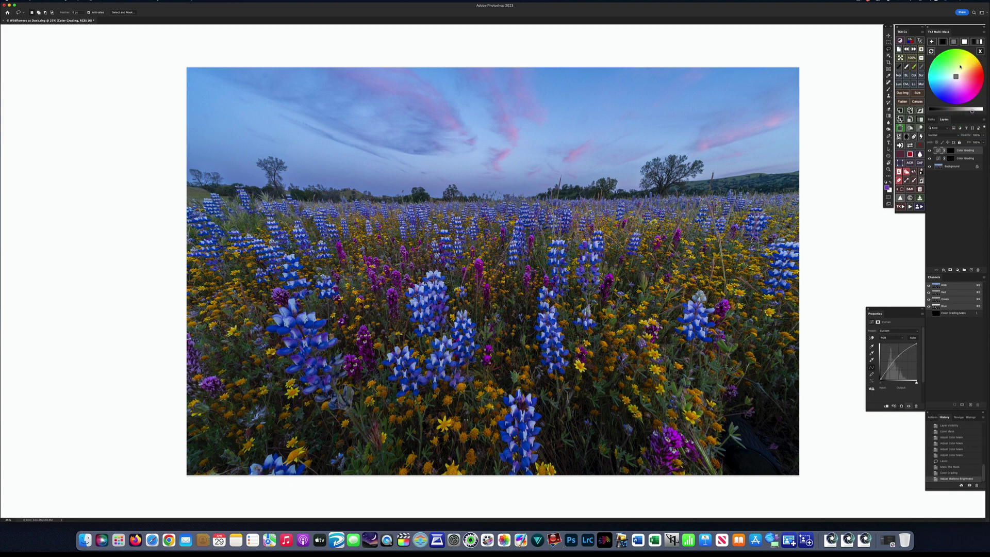
- Shift the left-edge flowers' midtones toward magenta-purple, slightly reduce their brightness, compare before and after, and close the color grading controls
{"action": "left_click_drag", "start_coordinate": [955, 76], "coordinate": [965, 91]}
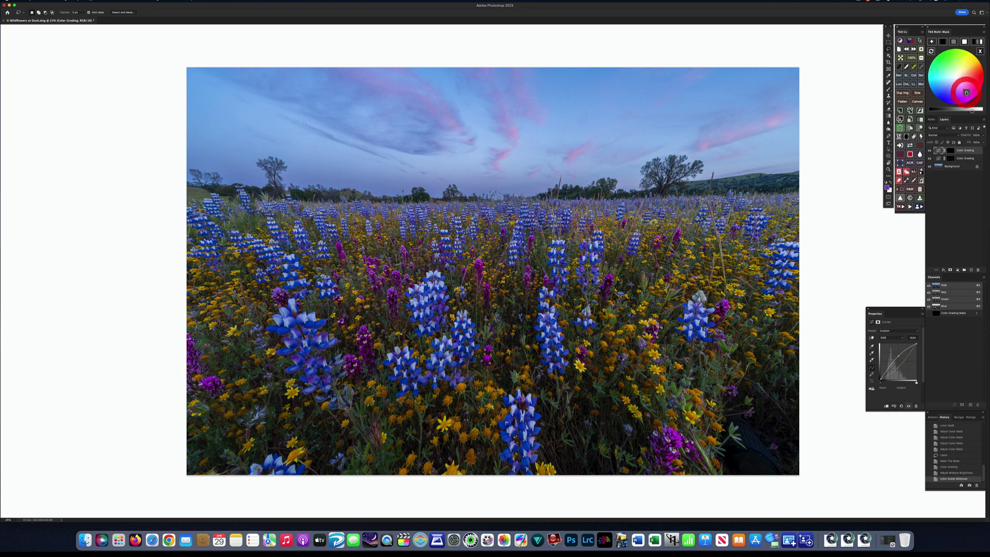
{"action": "left_click", "coordinate": [964, 91]}
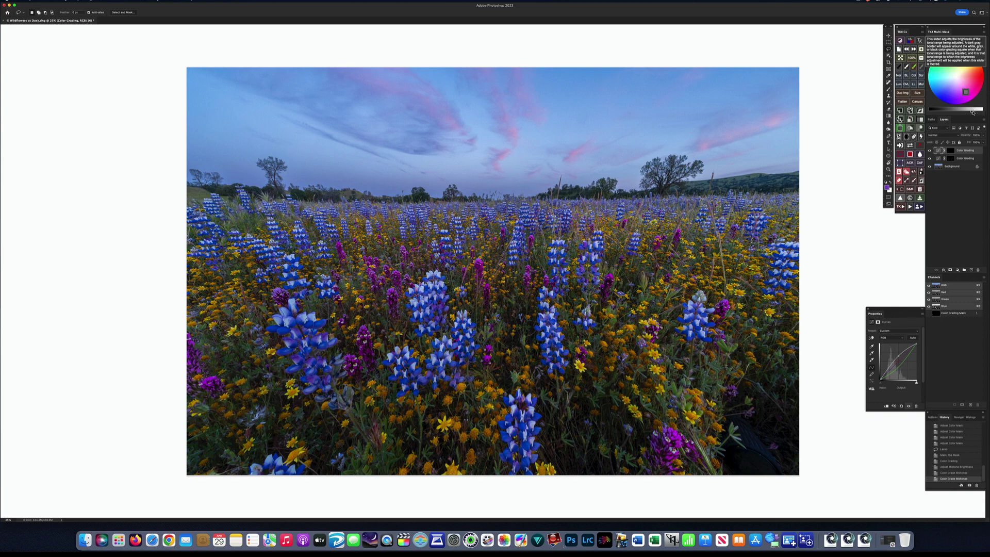
{"action": "left_click_drag", "start_coordinate": [972, 112], "coordinate": [971, 112]}
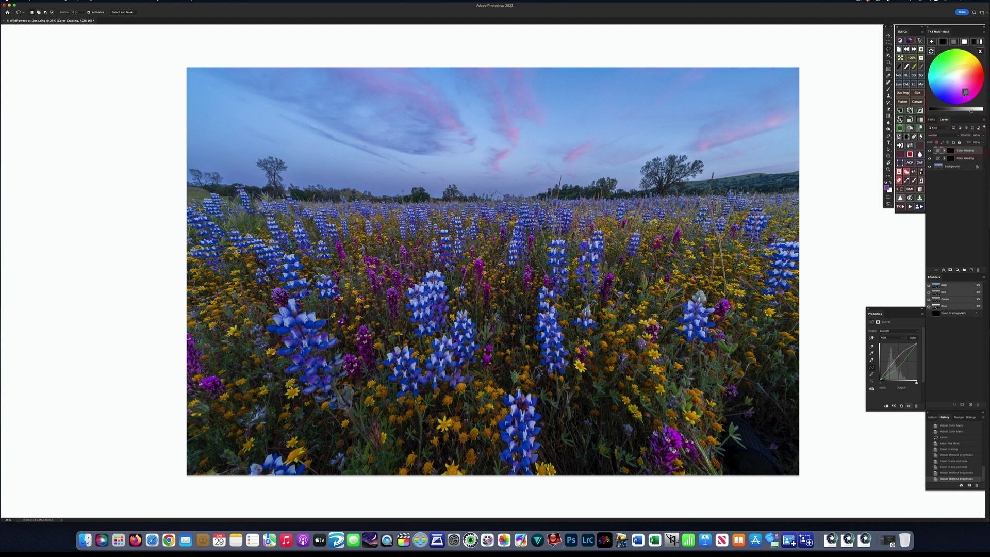
{"action": "left_click", "coordinate": [968, 95]}
{"action": "left_click", "coordinate": [930, 151]}
{"action": "left_click", "coordinate": [929, 151]}
{"action": "left_click", "coordinate": [980, 51]}
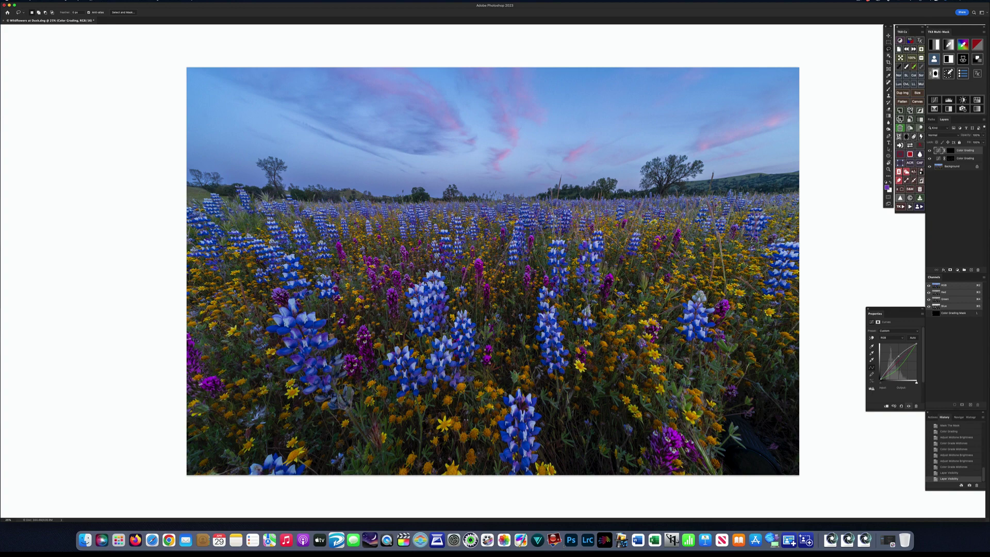
- Collapse the curve properties, select the sky automatically, and save the selection as a new channel named Sky
{"action": "left_click", "coordinate": [867, 310]}
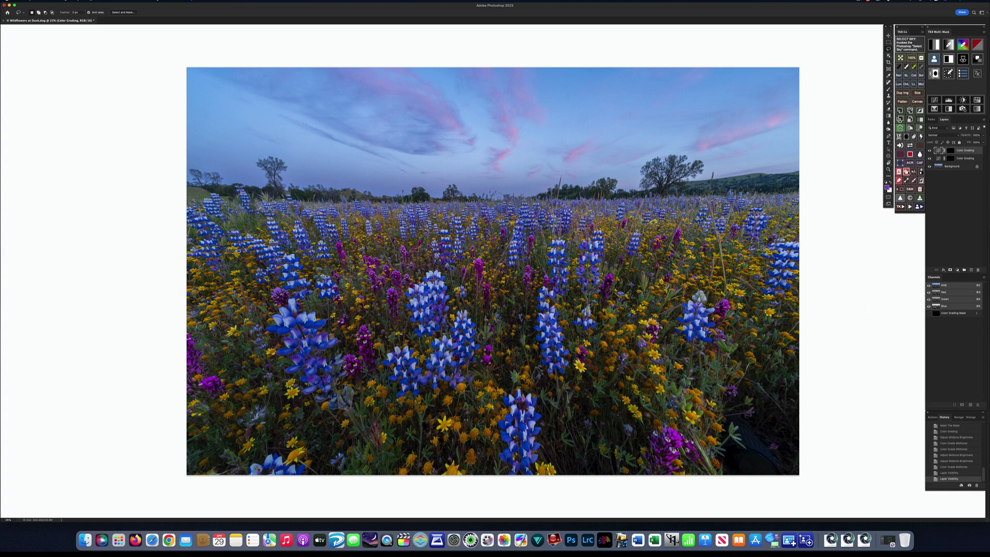
{"action": "left_click", "coordinate": [901, 171]}
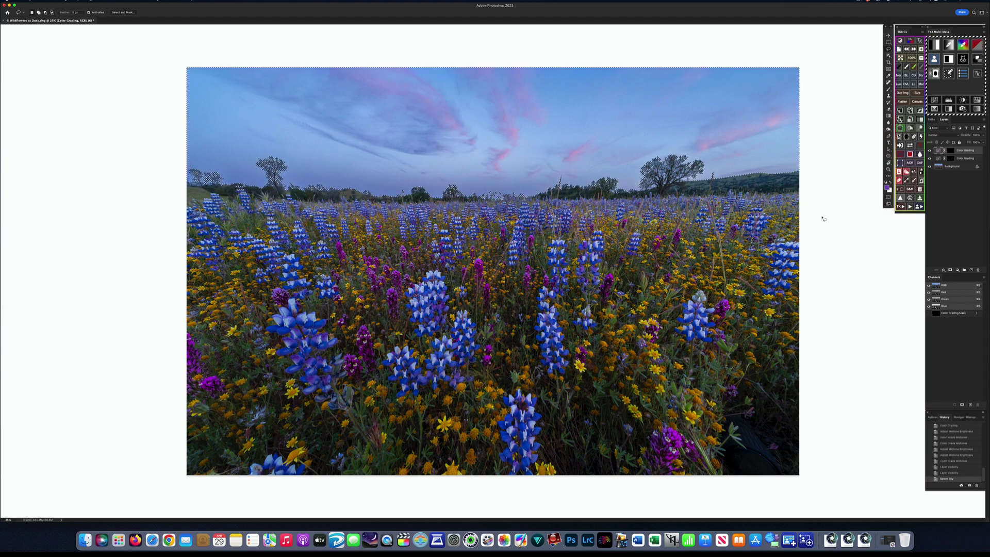
{"action": "left_click", "coordinate": [920, 171]}
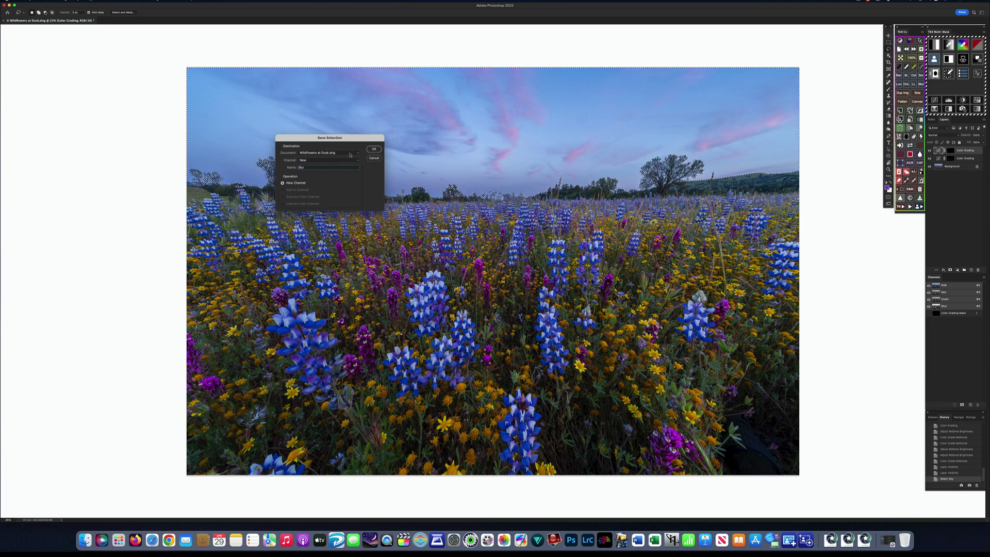
{"action": "left_click", "coordinate": [375, 149]}
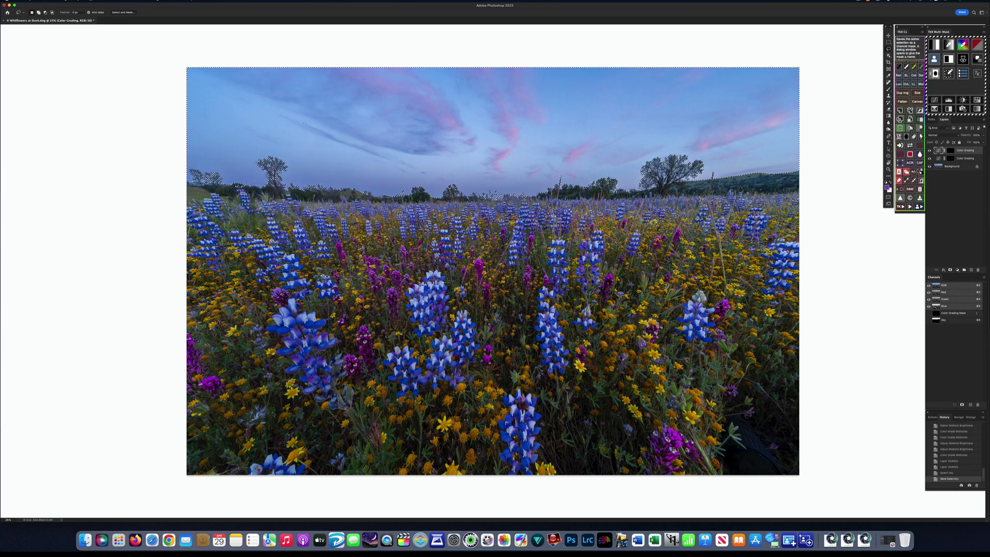
- Invert the sky selection and save it as a new channel named FOREGROUND
{"action": "left_click", "coordinate": [921, 172]}
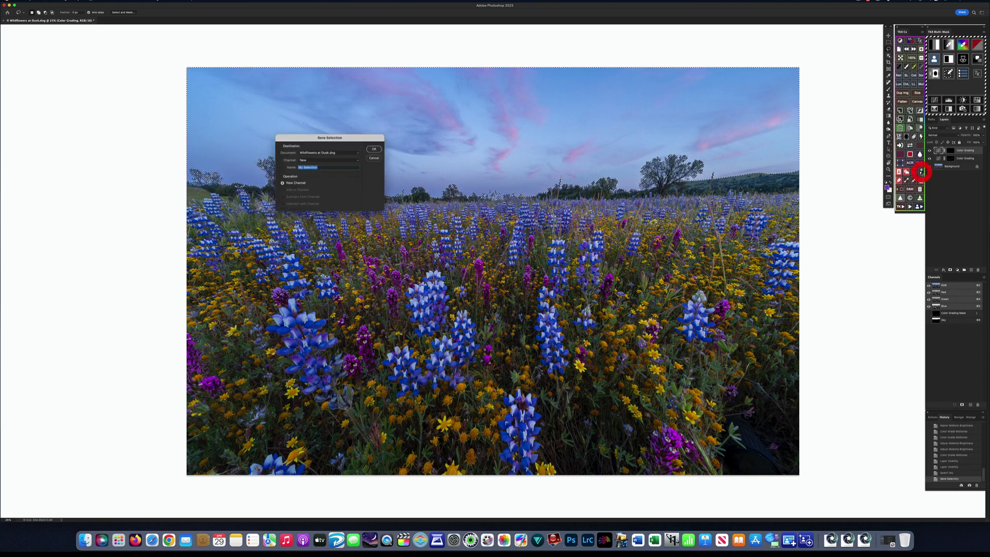
{"action": "left_click", "coordinate": [375, 157]}
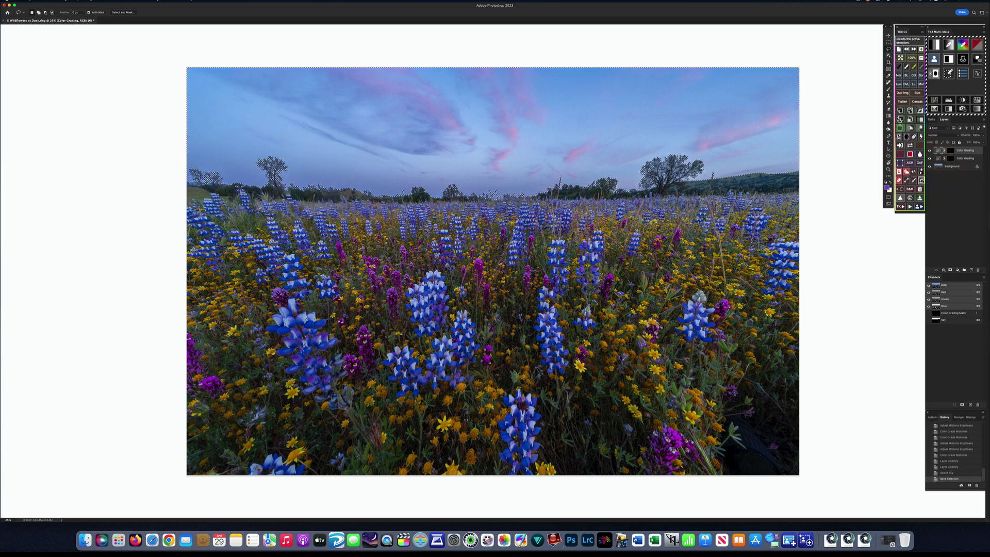
{"action": "left_click", "coordinate": [920, 180]}
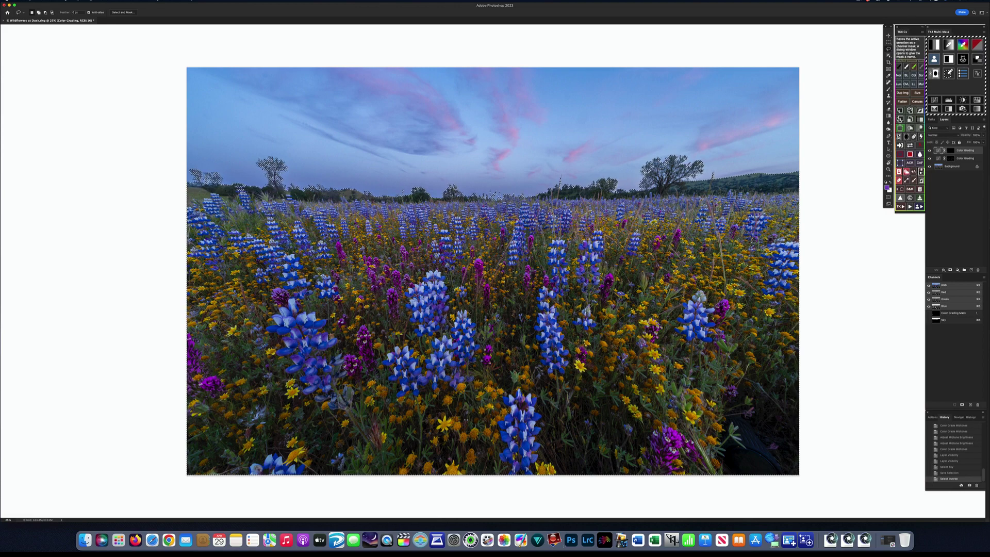
{"action": "left_click", "coordinate": [920, 172]}
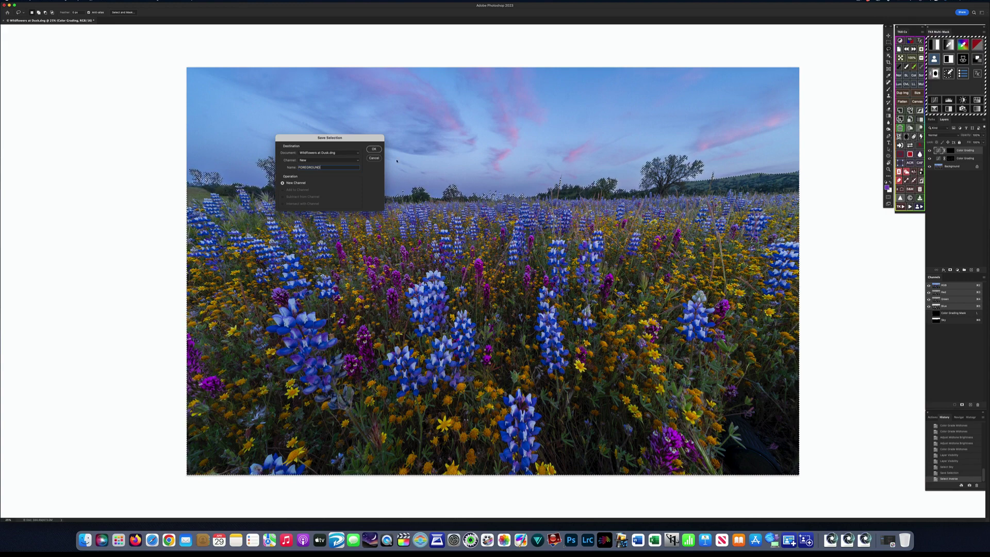
{"action": "left_click", "coordinate": [373, 150]}
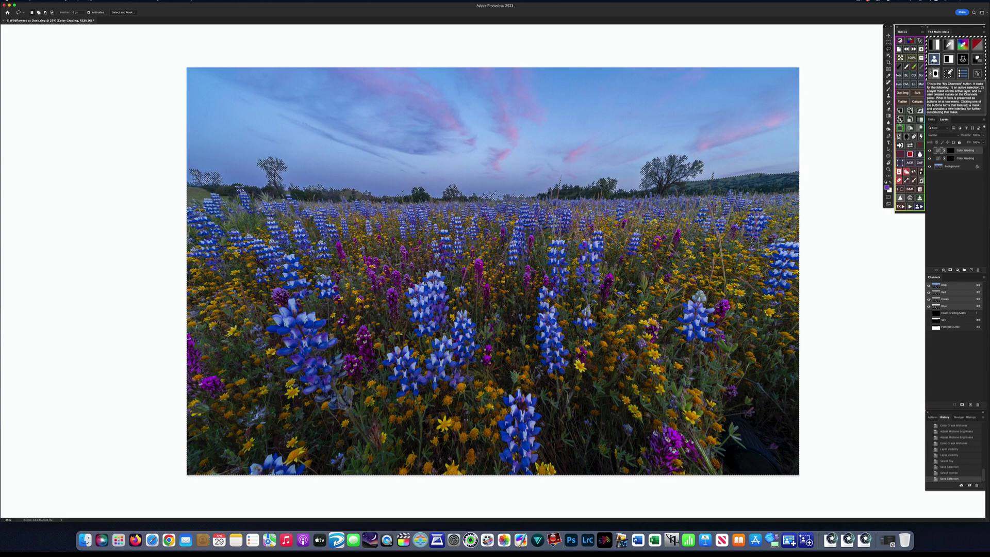
- Preview the active foreground selection as a mask through My Channels and cancel the mask
{"action": "left_click", "coordinate": [934, 59]}
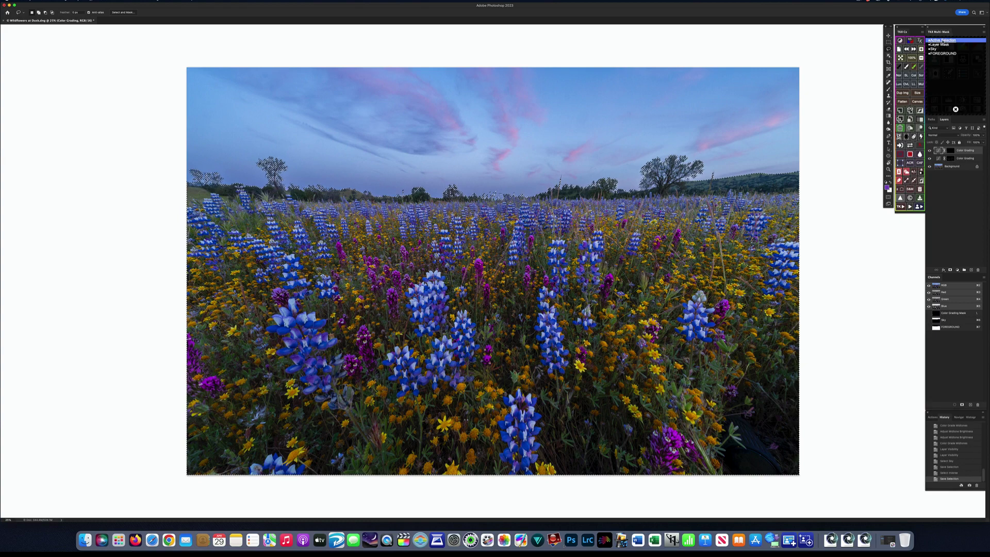
{"action": "left_click", "coordinate": [942, 40]}
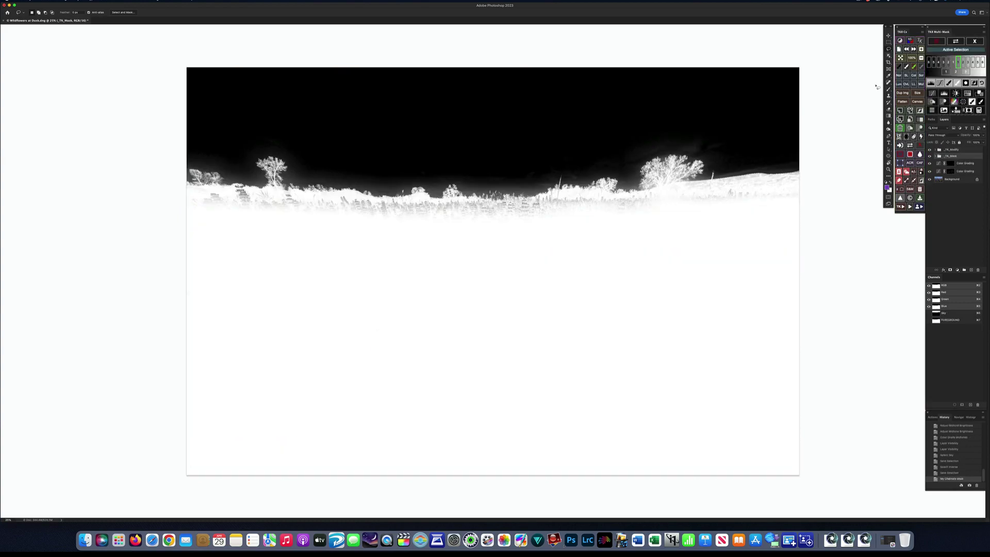
{"action": "left_click", "coordinate": [974, 42]}
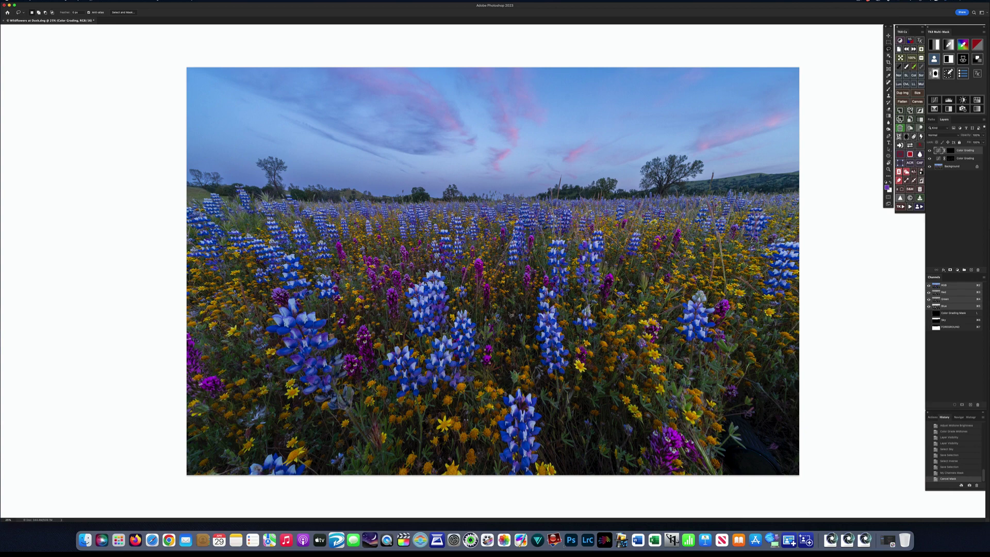
{"action": "left_click", "coordinate": [503, 158]}
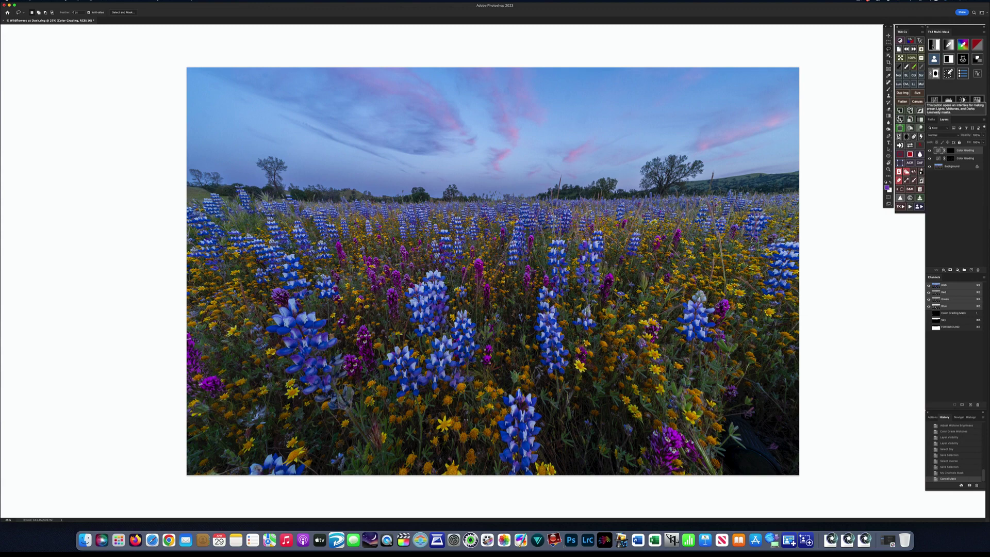
- Build a Midtones-3 luminosity mask and store it in the mask calculator with the subtract operation
{"action": "left_click", "coordinate": [934, 46]}
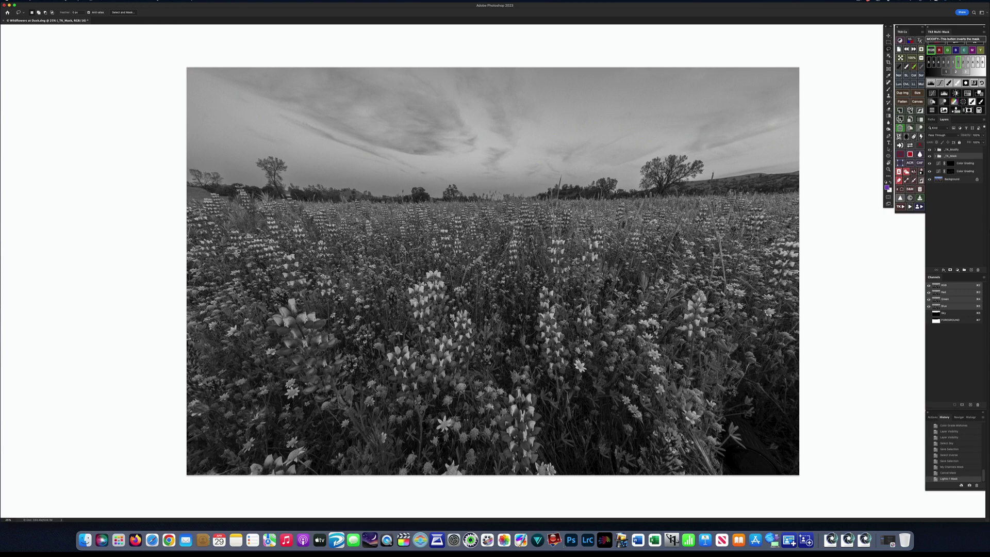
{"action": "left_click", "coordinate": [945, 72]}
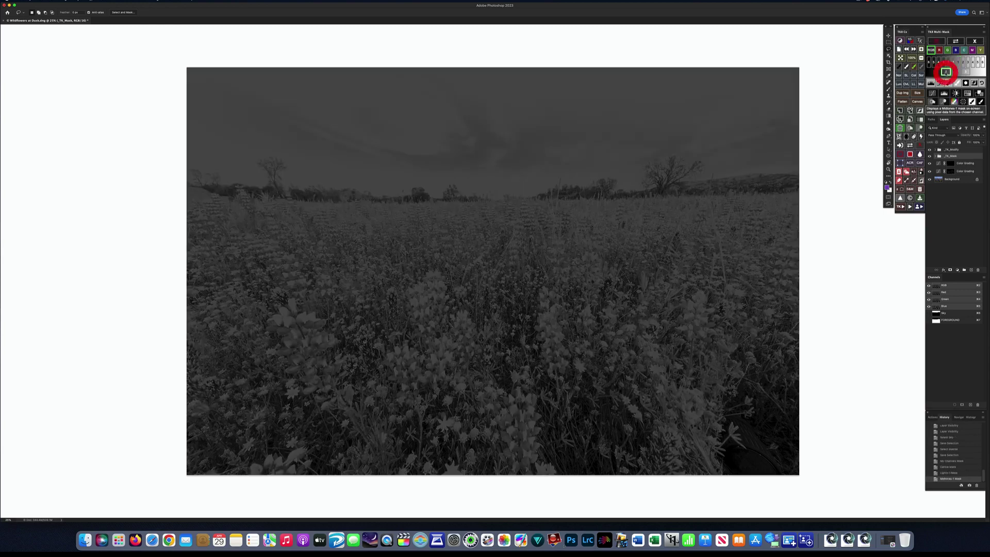
{"action": "left_click", "coordinate": [955, 72]}
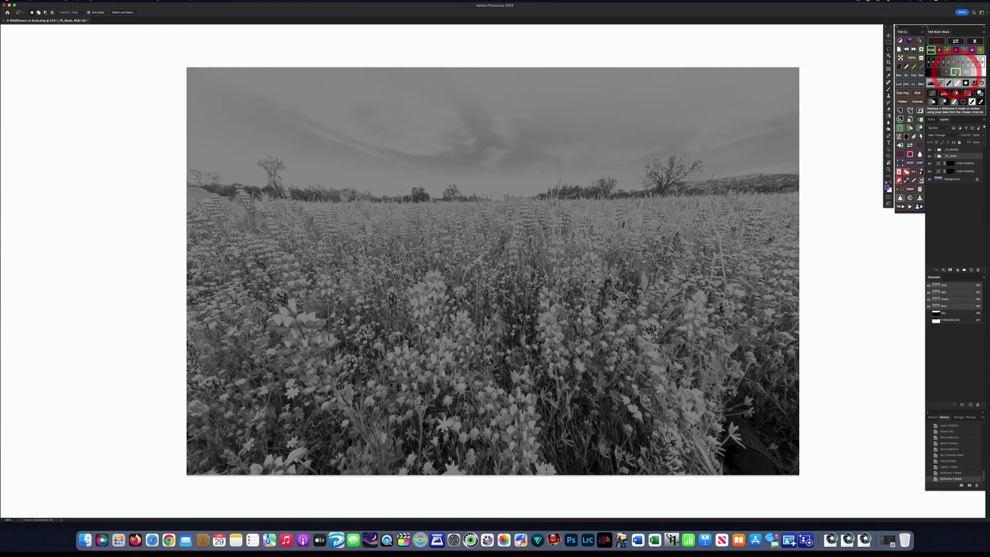
{"action": "left_click", "coordinate": [965, 72]}
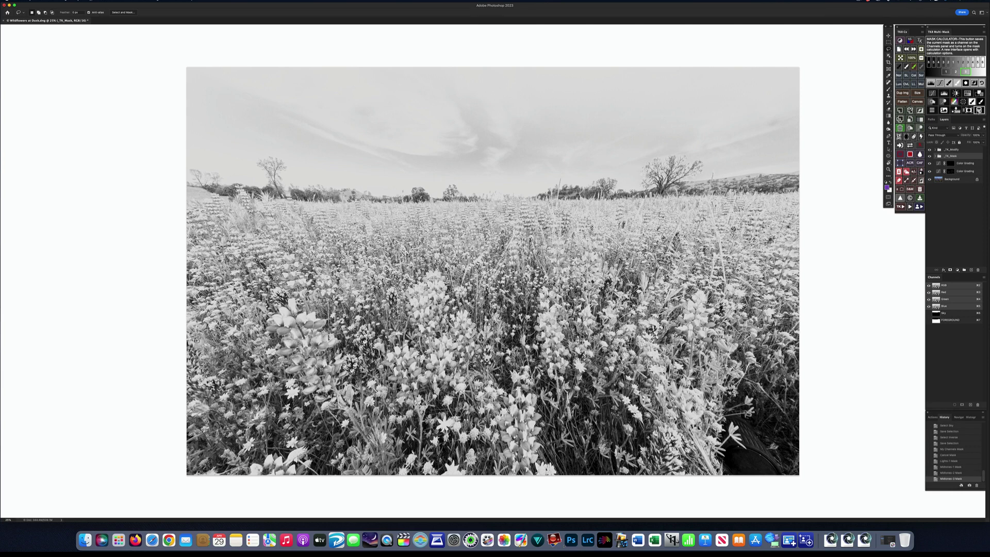
{"action": "left_click", "coordinate": [978, 110]}
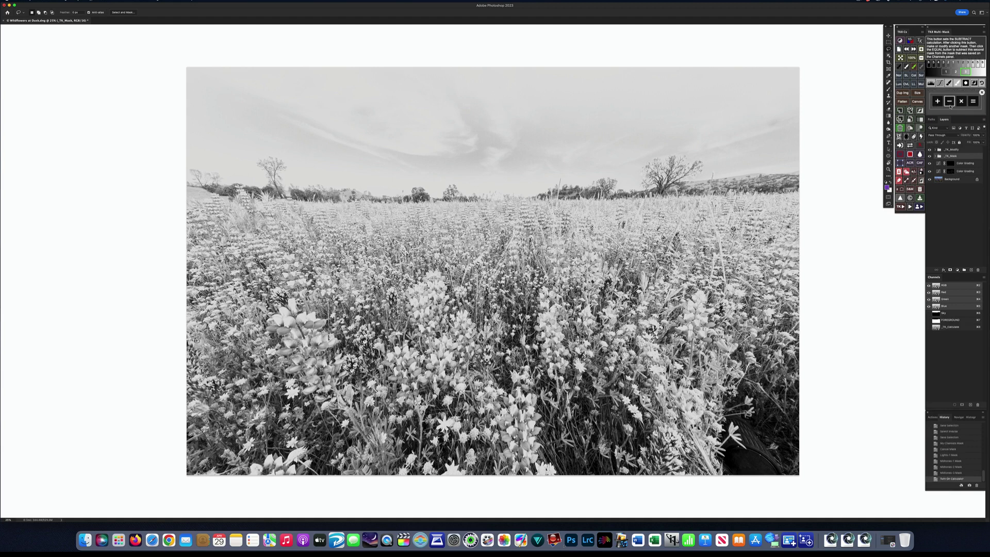
{"action": "left_click", "coordinate": [949, 103]}
- Load the saved Sky channel as the second mask and calculate its subtraction from the Midtones-3 mask
{"action": "left_click", "coordinate": [974, 41]}
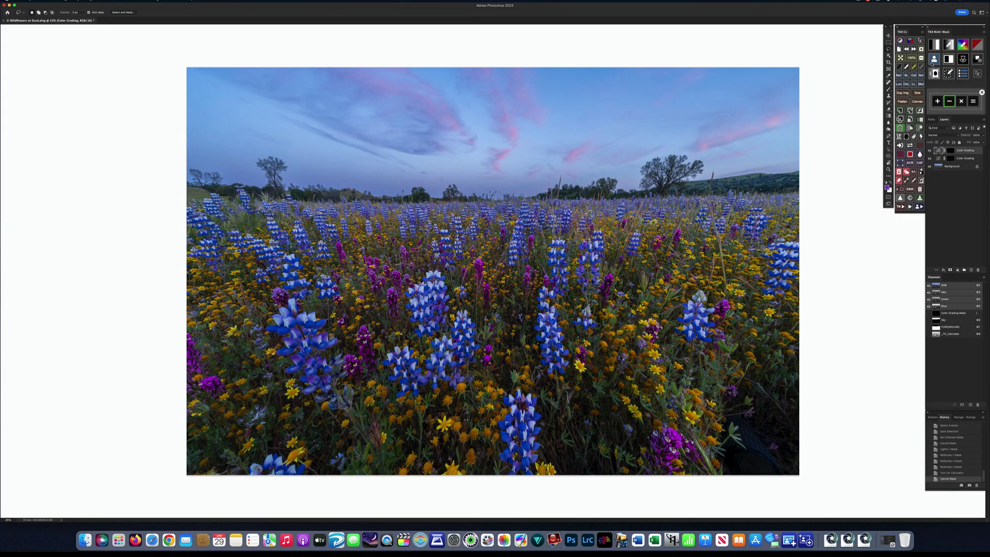
{"action": "left_click", "coordinate": [934, 59]}
{"action": "left_click", "coordinate": [933, 49]}
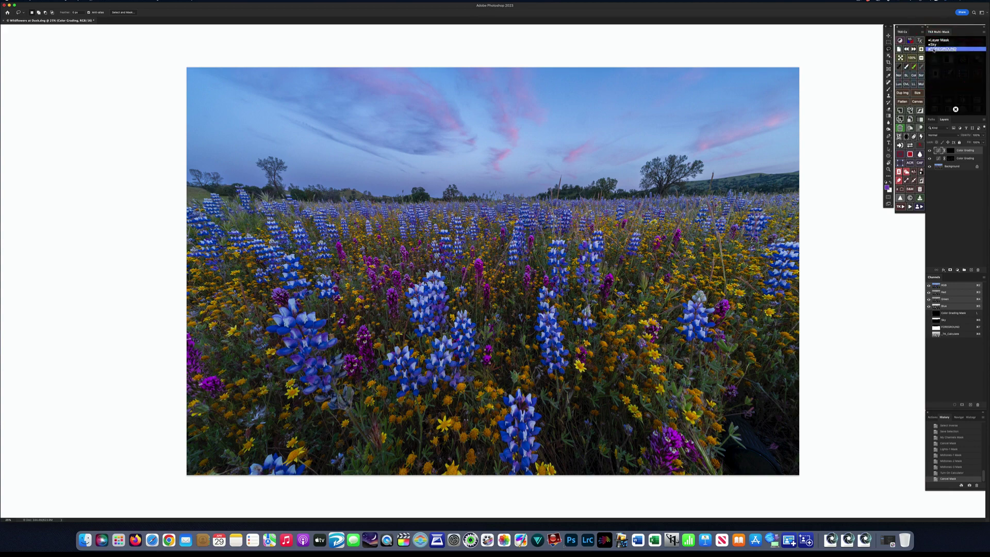
{"action": "left_click", "coordinate": [933, 45]}
{"action": "left_click", "coordinate": [932, 45]}
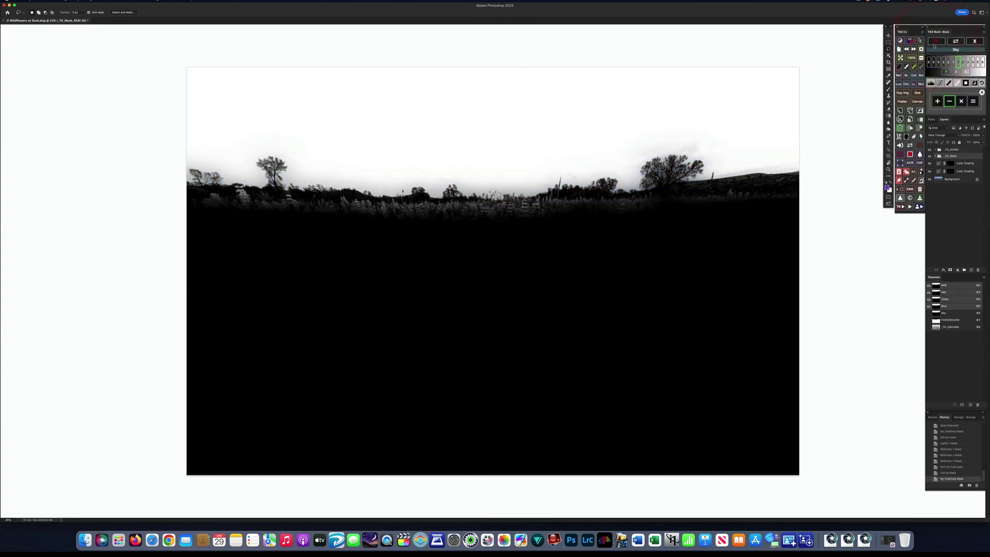
{"action": "left_click", "coordinate": [973, 101]}
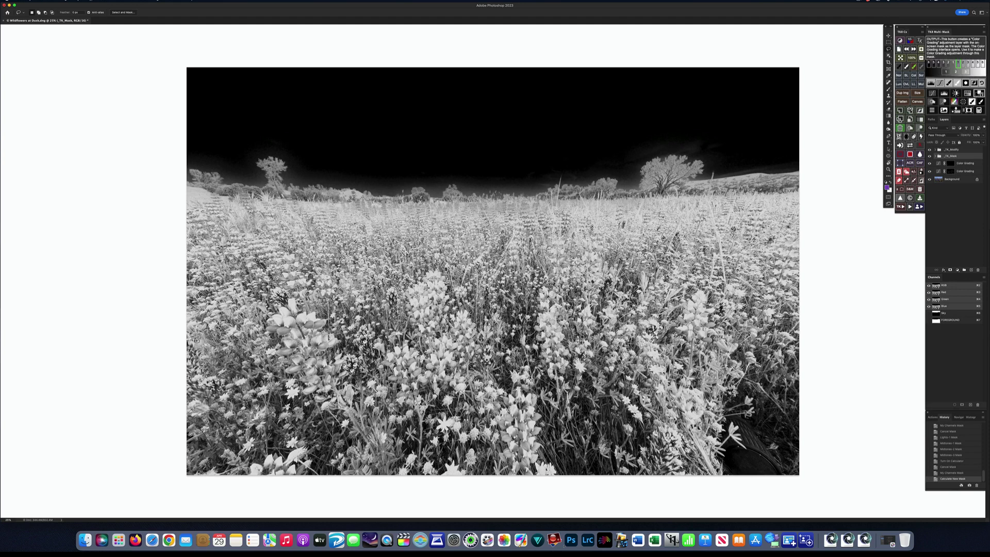
- Output the calculated foreground midtones mask to a new Color Grading layer and slightly lower its shadow brightness
{"action": "left_click", "coordinate": [978, 93]}
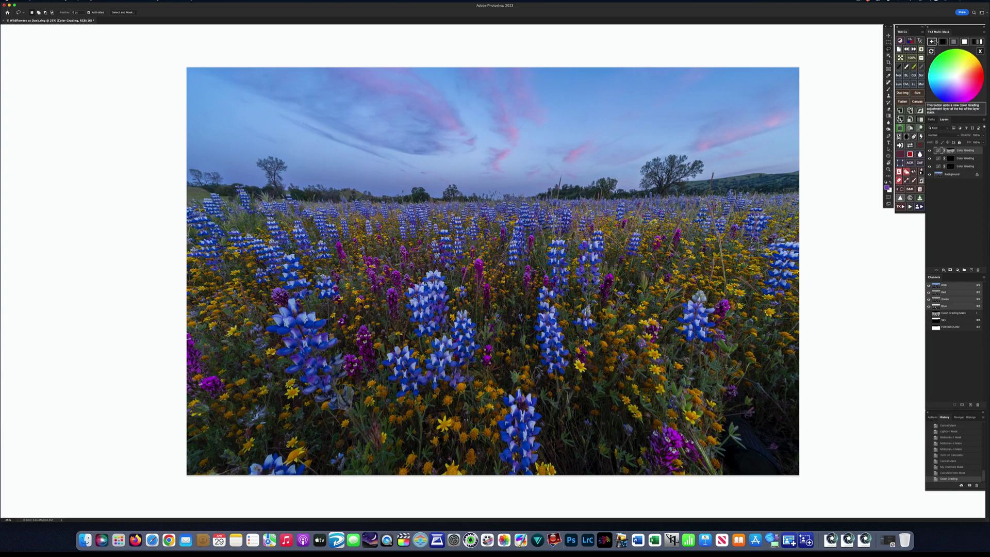
{"action": "left_click", "coordinate": [943, 42]}
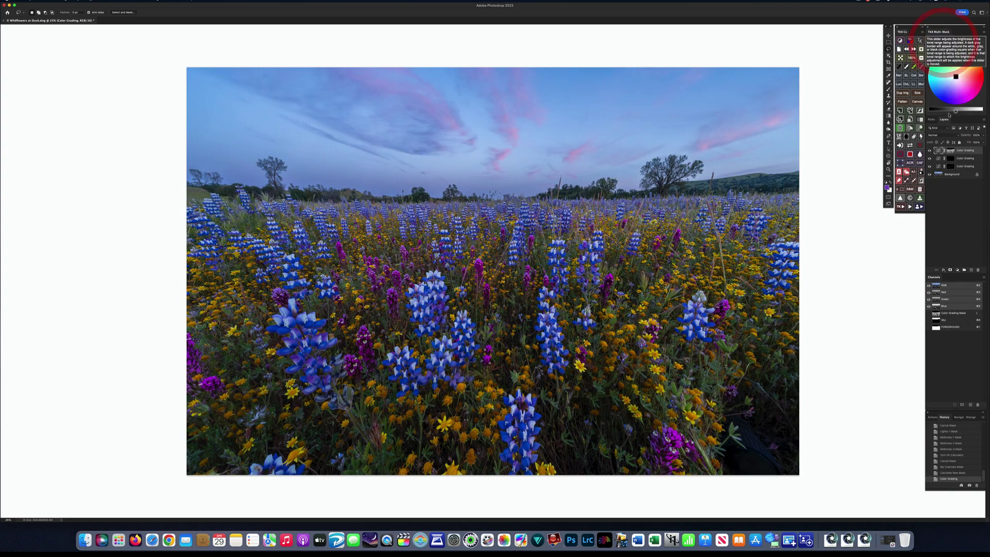
{"action": "left_click_drag", "start_coordinate": [955, 111], "coordinate": [951, 111]}
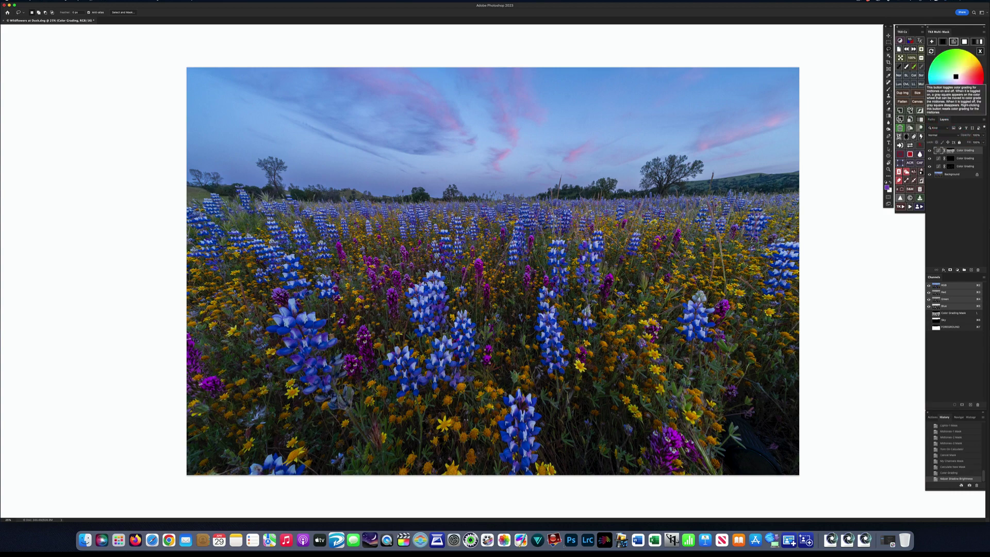
- Raise the midtone and highlight brightness of the foreground Color Grading layer
{"action": "left_click", "coordinate": [953, 42]}
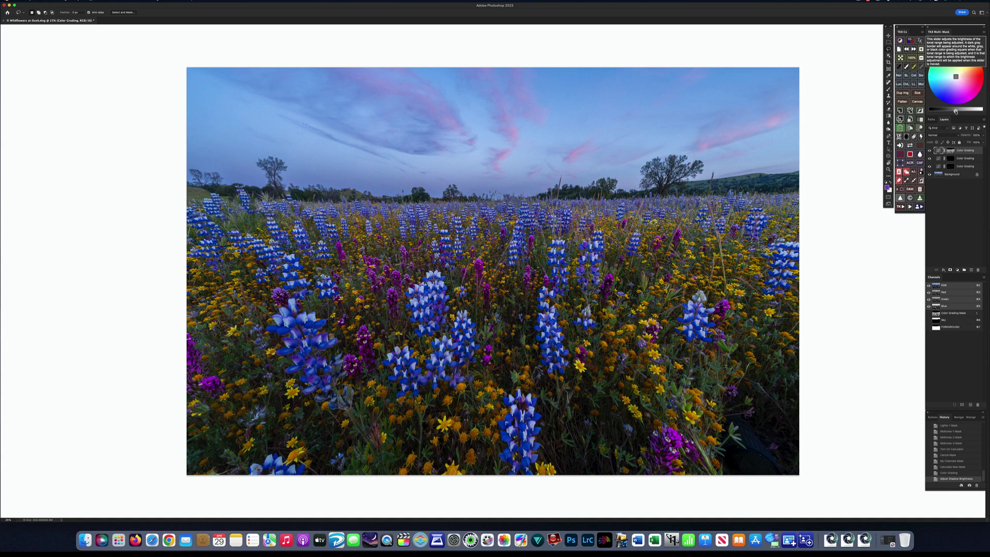
{"action": "left_click_drag", "start_coordinate": [965, 112], "coordinate": [969, 114]}
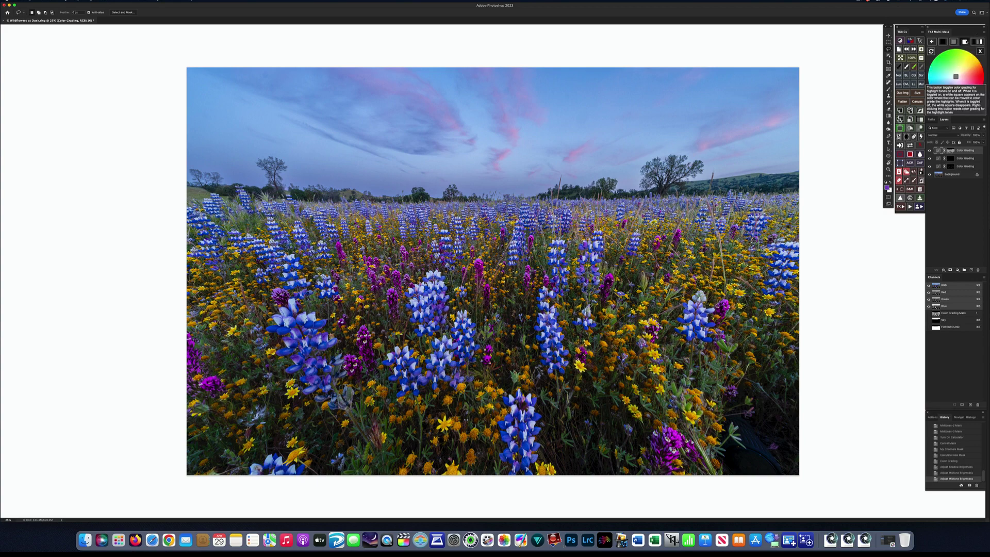
{"action": "left_click", "coordinate": [965, 41]}
{"action": "left_click_drag", "start_coordinate": [959, 112], "coordinate": [969, 112]}
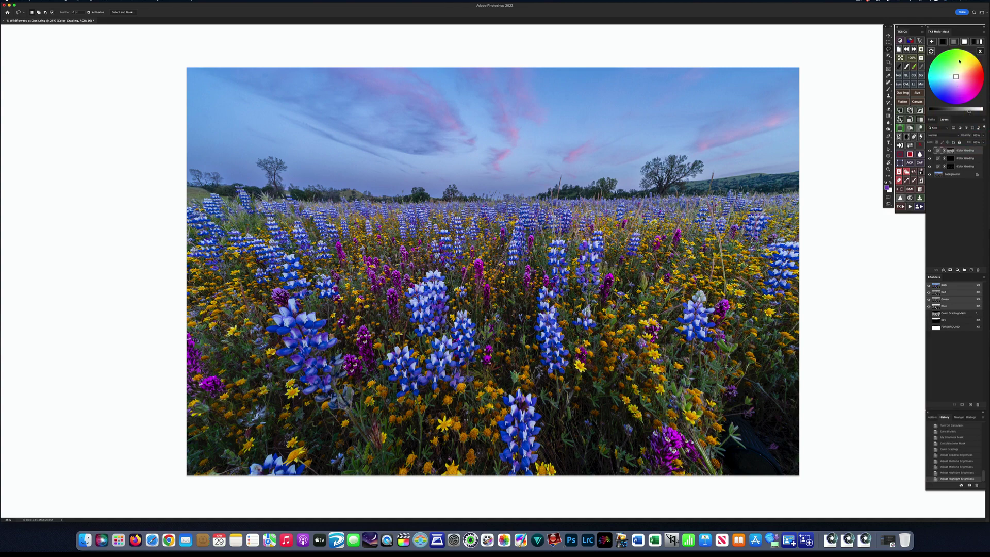
- Compare the foreground before and after by toggling the top Color Grading layer's visibility, and close the color grading controls
{"action": "left_click", "coordinate": [930, 152]}
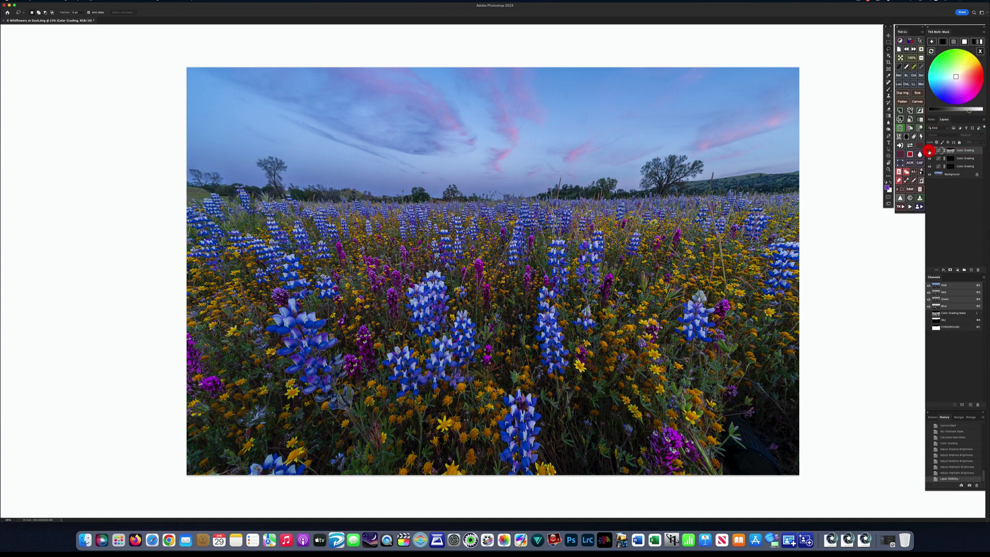
{"action": "left_click", "coordinate": [929, 152]}
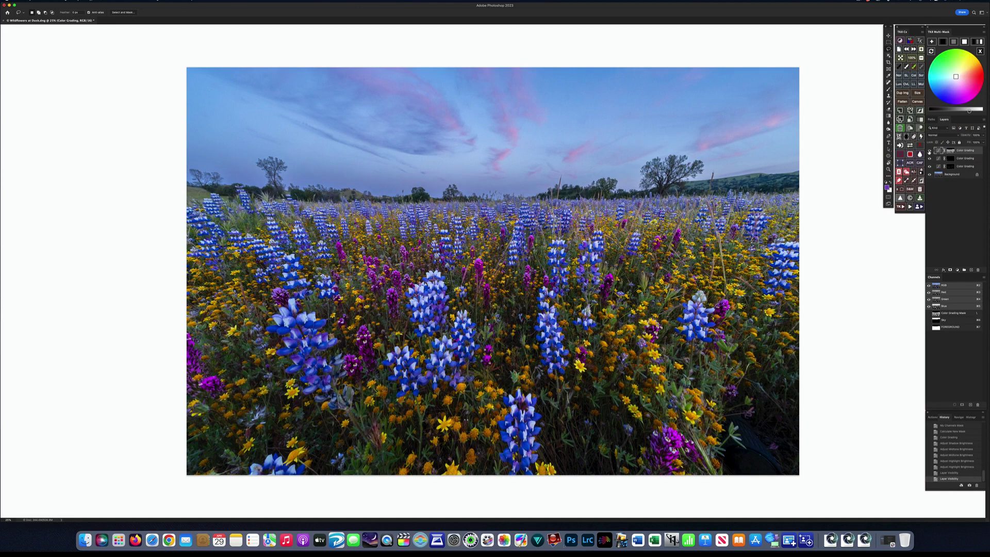
{"action": "left_click", "coordinate": [930, 151]}
{"action": "left_click", "coordinate": [930, 152]}
{"action": "left_click", "coordinate": [929, 152]}
{"action": "left_click", "coordinate": [929, 152]}
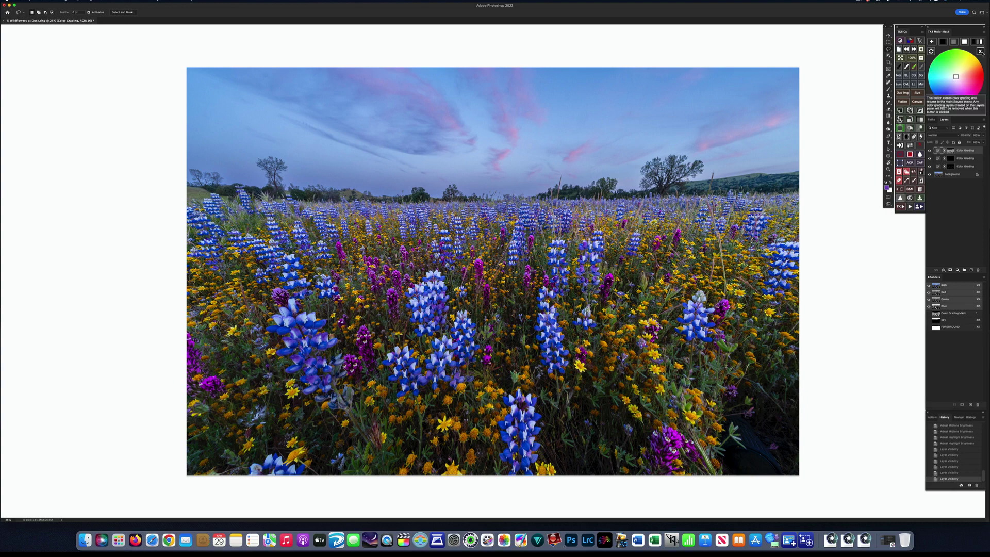
{"action": "left_click", "coordinate": [967, 45]}
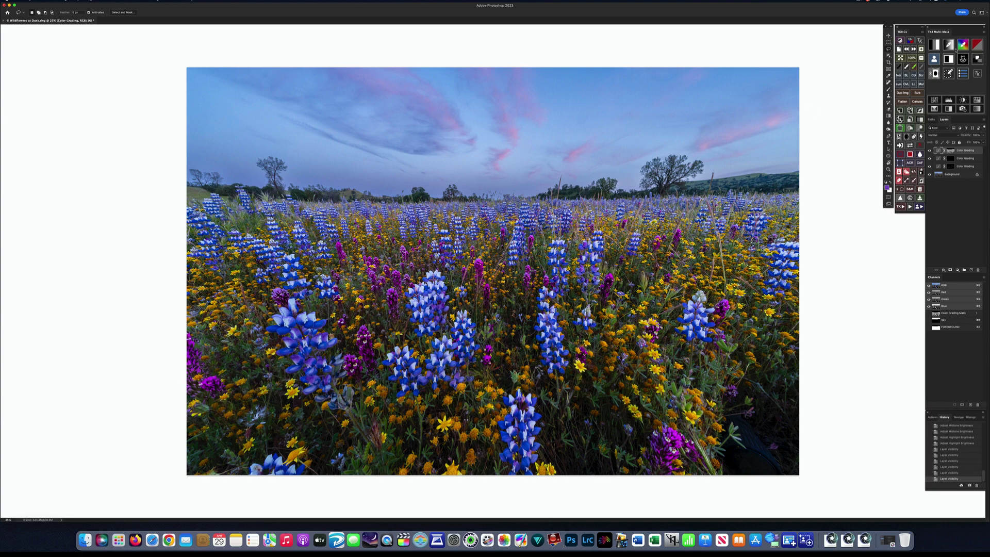
- Generate a Midtones-3 luminosity mask and start a mask calculation set to subtraction
{"action": "left_click", "coordinate": [933, 45]}
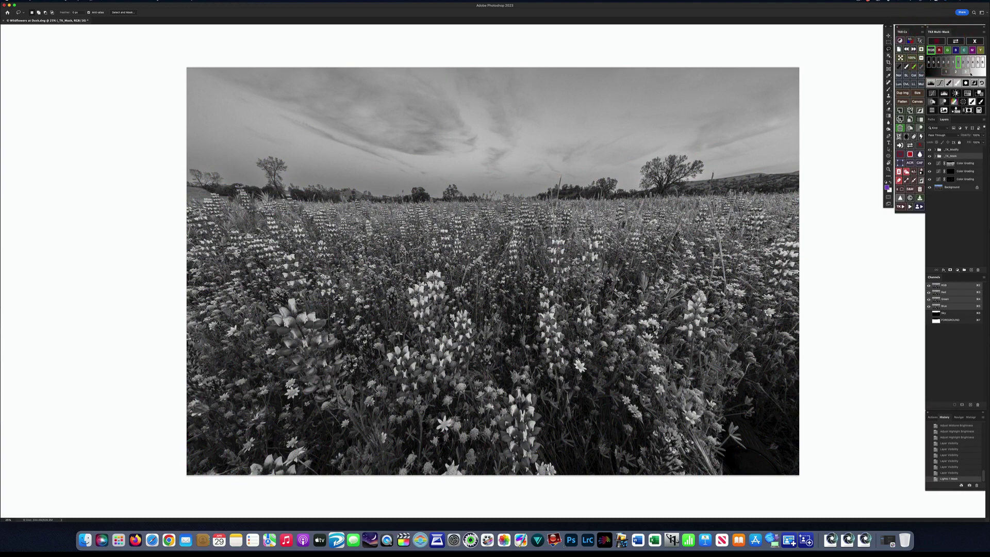
{"action": "left_click", "coordinate": [964, 72]}
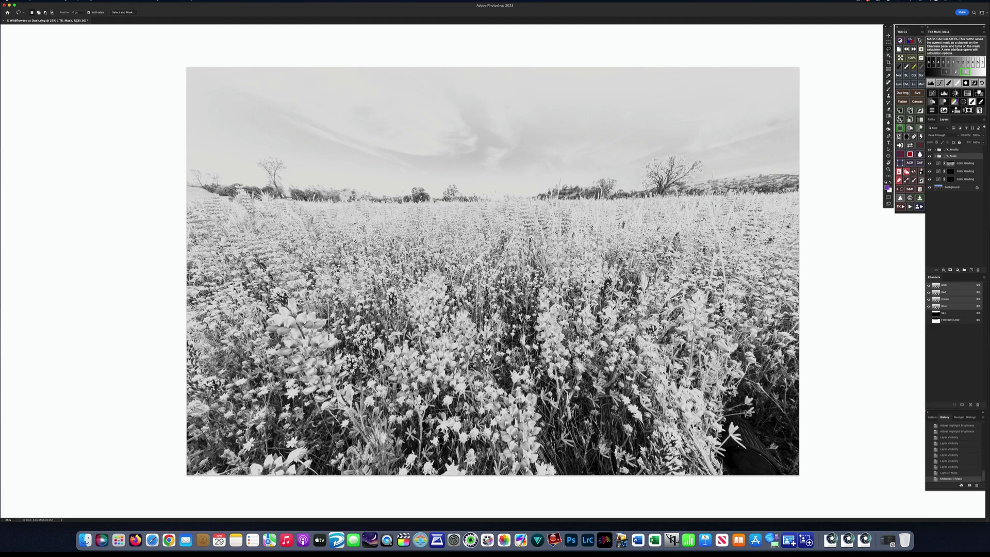
{"action": "left_click", "coordinate": [978, 109]}
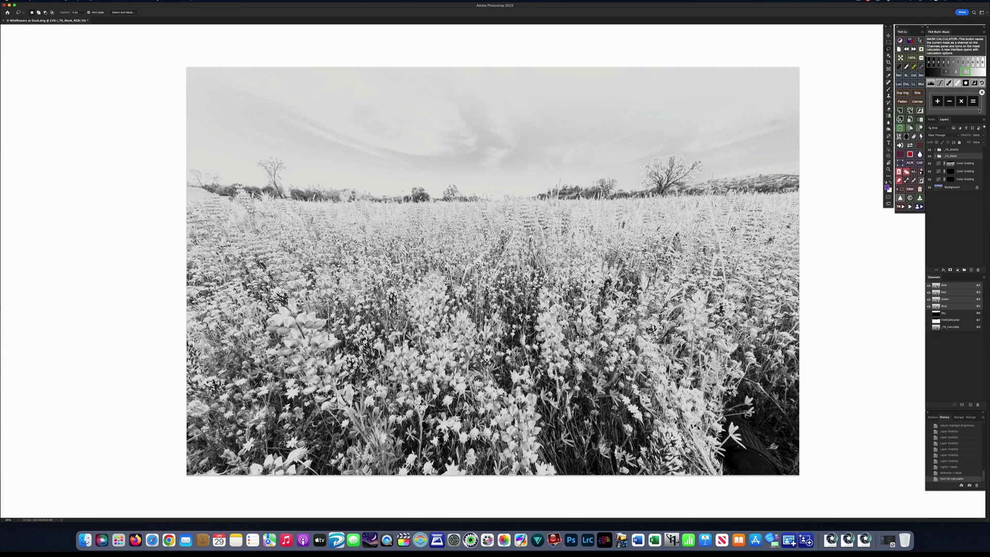
{"action": "left_click", "coordinate": [948, 101]}
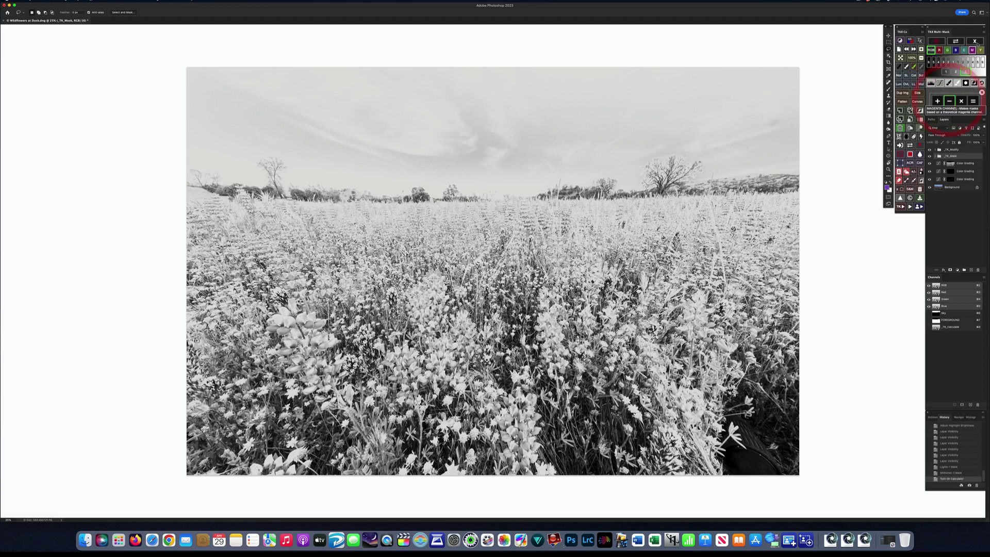
- Load the saved FOREGROUND channel as the second mask and calculate its subtraction from the Midtones-3 mask
{"action": "left_click", "coordinate": [975, 42]}
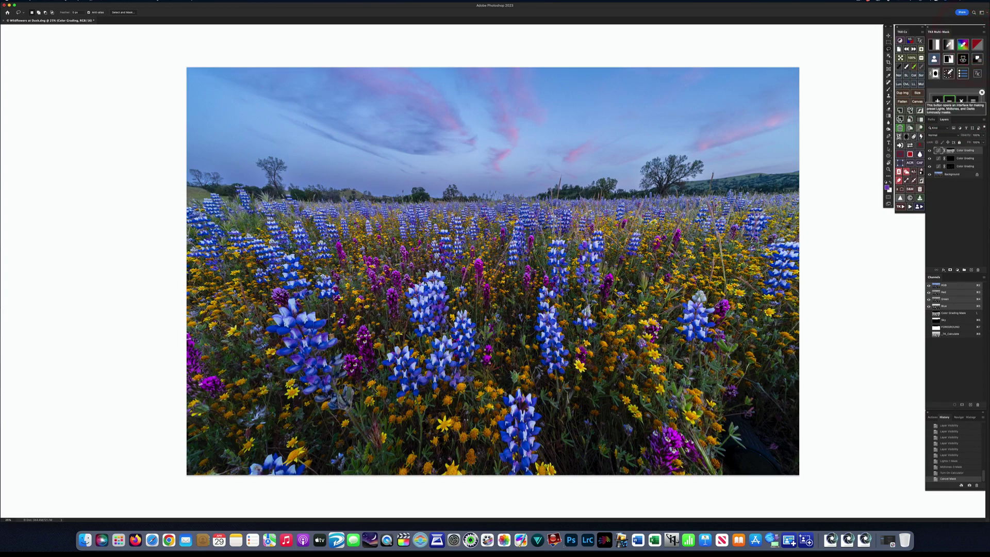
{"action": "left_click", "coordinate": [933, 59]}
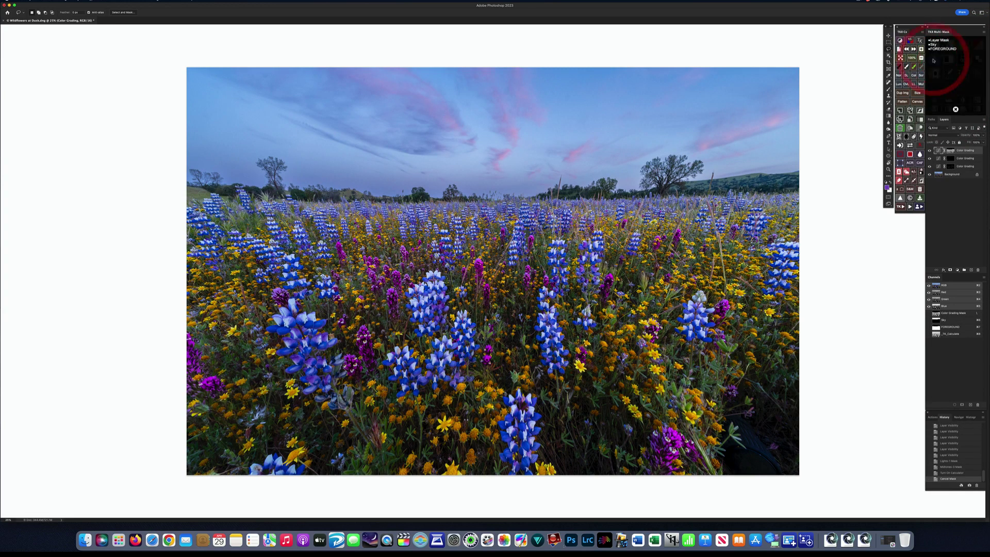
{"action": "left_click", "coordinate": [939, 49]}
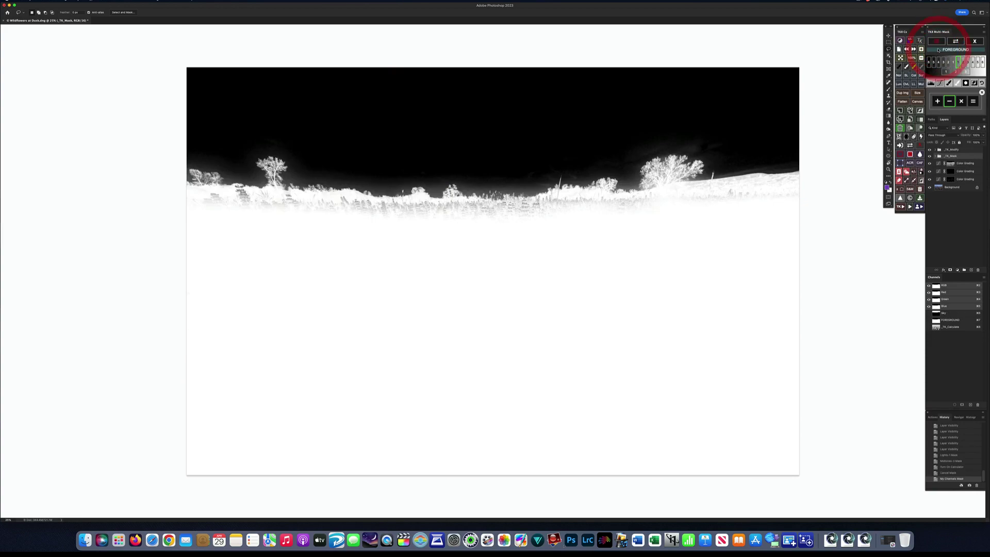
{"action": "left_click", "coordinate": [973, 101]}
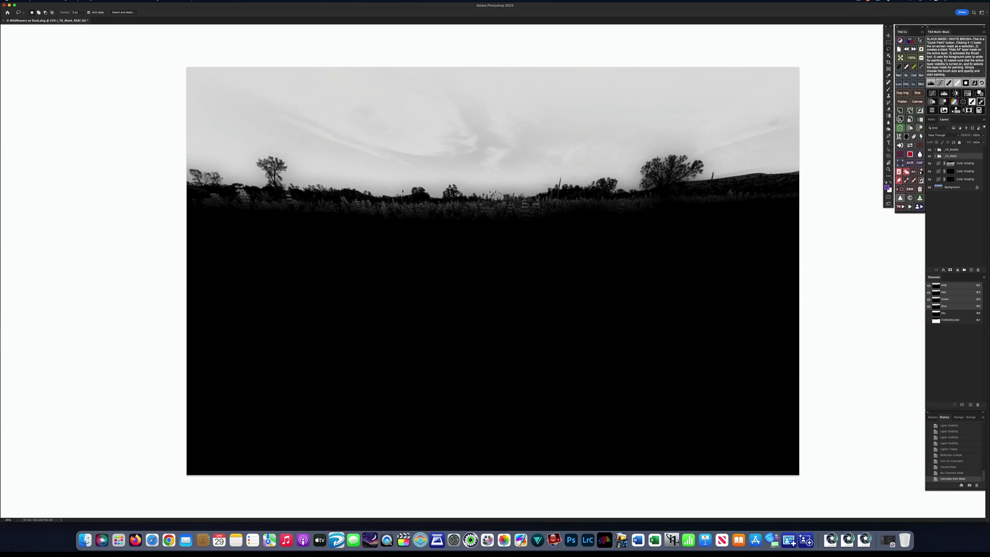
- Output the calculated sky midtones mask to a new Color Grading layer and lower its shadow brightness
{"action": "left_click", "coordinate": [980, 101]}
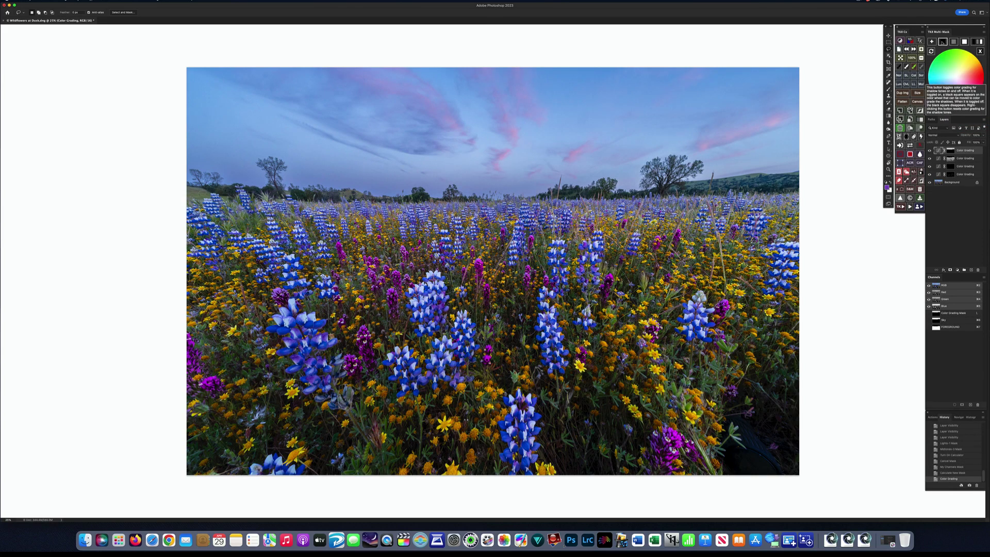
{"action": "left_click", "coordinate": [951, 42]}
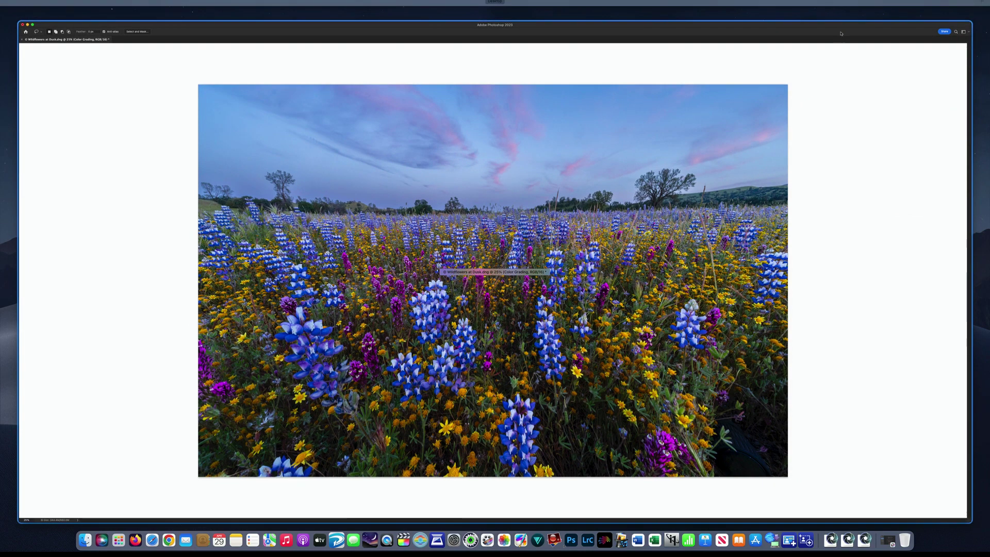
{"action": "left_click", "coordinate": [840, 31]}
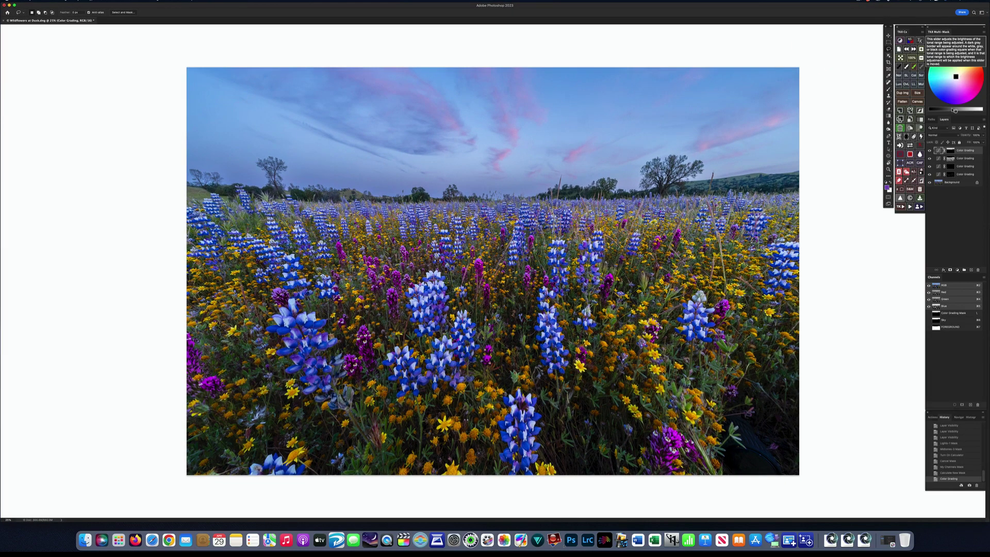
{"action": "left_click_drag", "start_coordinate": [952, 112], "coordinate": [942, 112]}
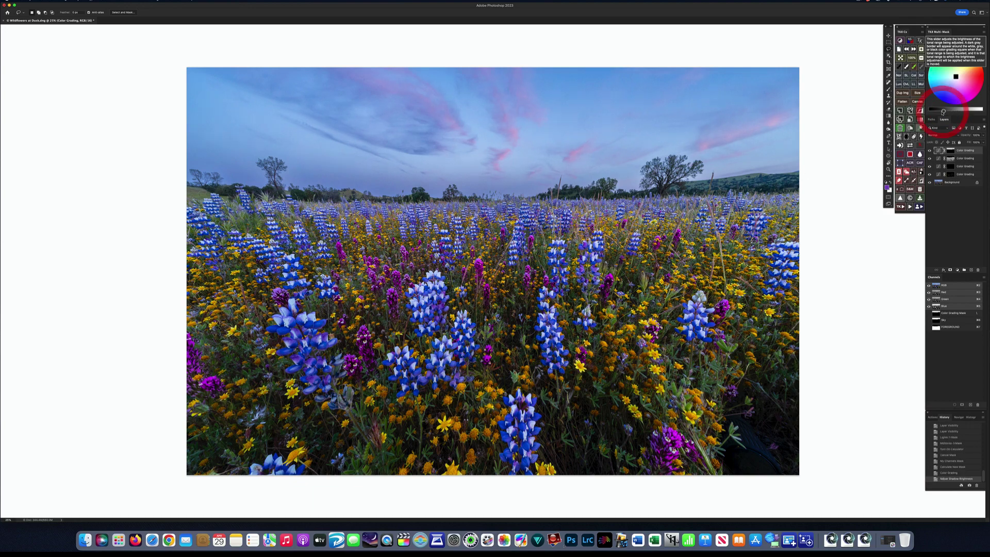
- Raise the midtone and highlight brightness of the sky Color Grading layer, and darken its shadows slightly further
{"action": "left_click_drag", "start_coordinate": [943, 110], "coordinate": [963, 111]}
{"action": "left_click", "coordinate": [962, 112]}
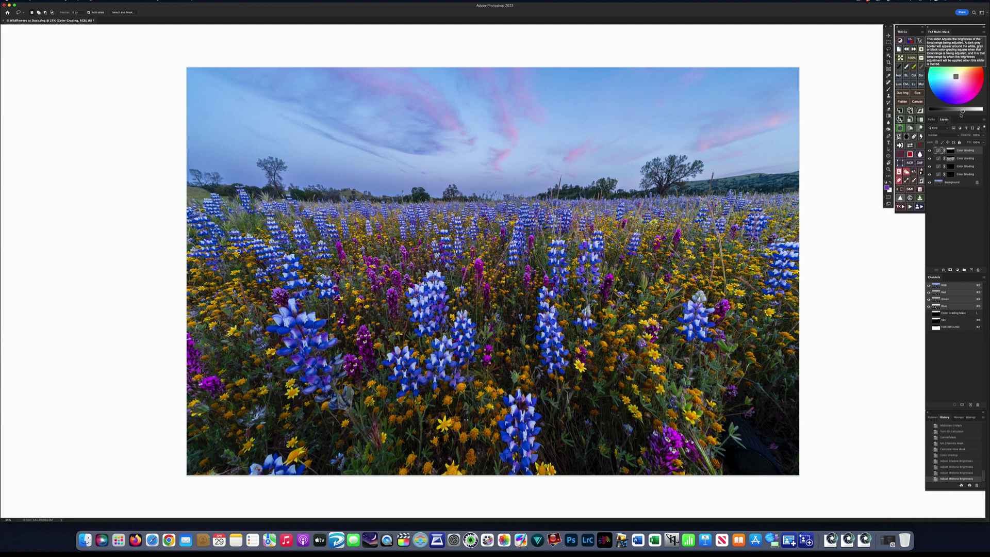
{"action": "left_click", "coordinate": [963, 41]}
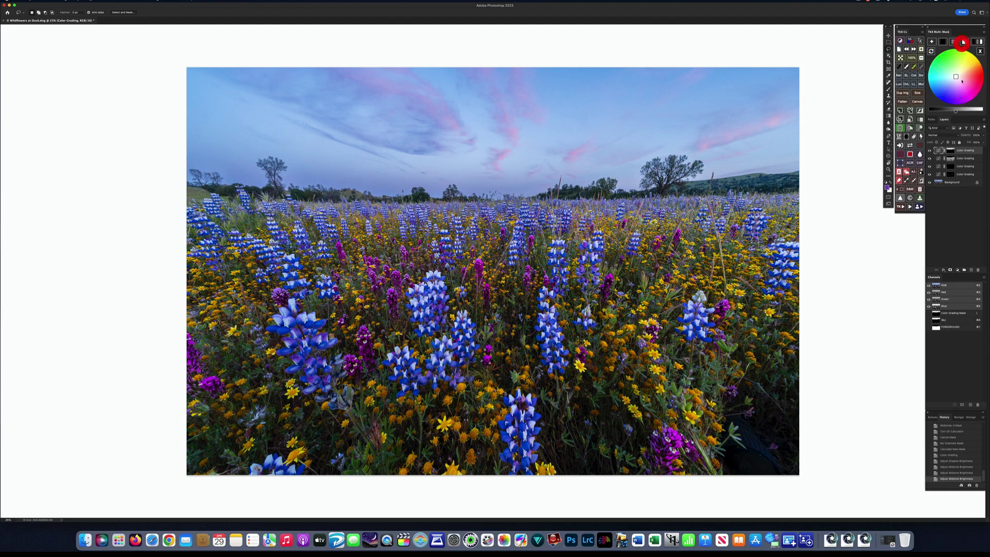
{"action": "left_click_drag", "start_coordinate": [963, 113], "coordinate": [969, 114]}
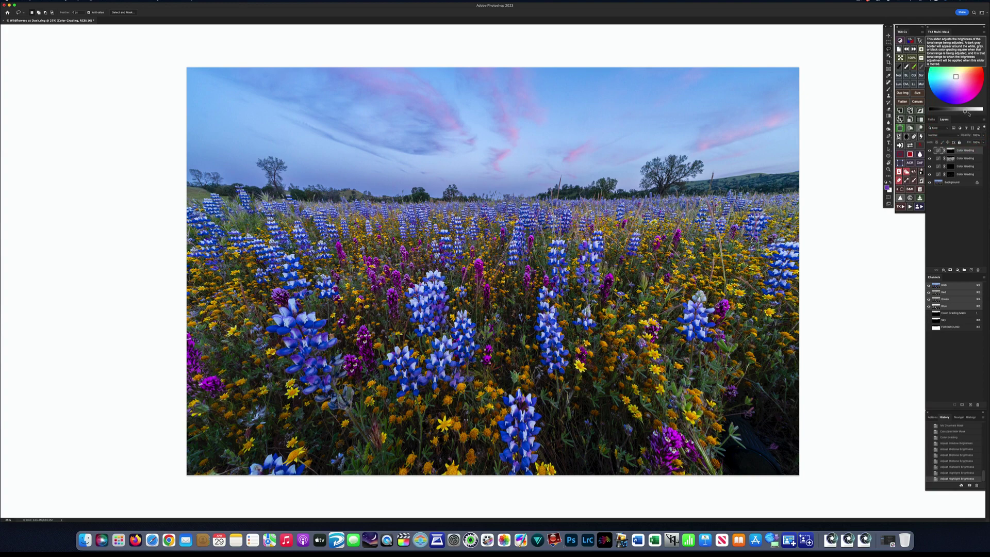
{"action": "left_click", "coordinate": [944, 41]}
{"action": "left_click_drag", "start_coordinate": [942, 112], "coordinate": [940, 111]}
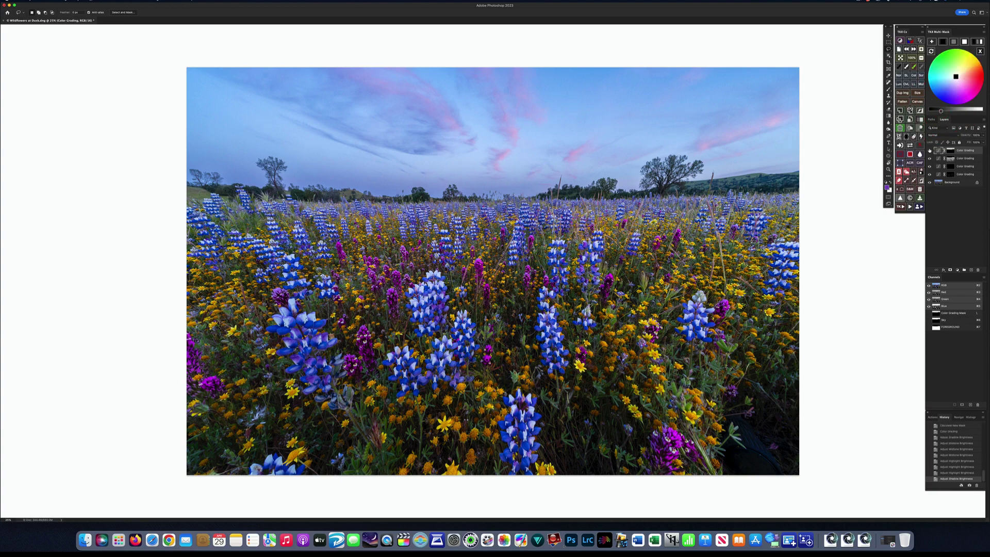
- Compare the sky before and after by toggling the top Color Grading layer's visibility, and close the color grading controls
{"action": "left_click", "coordinate": [929, 151]}
{"action": "left_click", "coordinate": [930, 150]}
{"action": "left_click", "coordinate": [929, 150]}
{"action": "left_click", "coordinate": [929, 151]}
{"action": "left_click", "coordinate": [929, 151]}
{"action": "left_click", "coordinate": [929, 151]}
{"action": "left_click", "coordinate": [980, 51]}
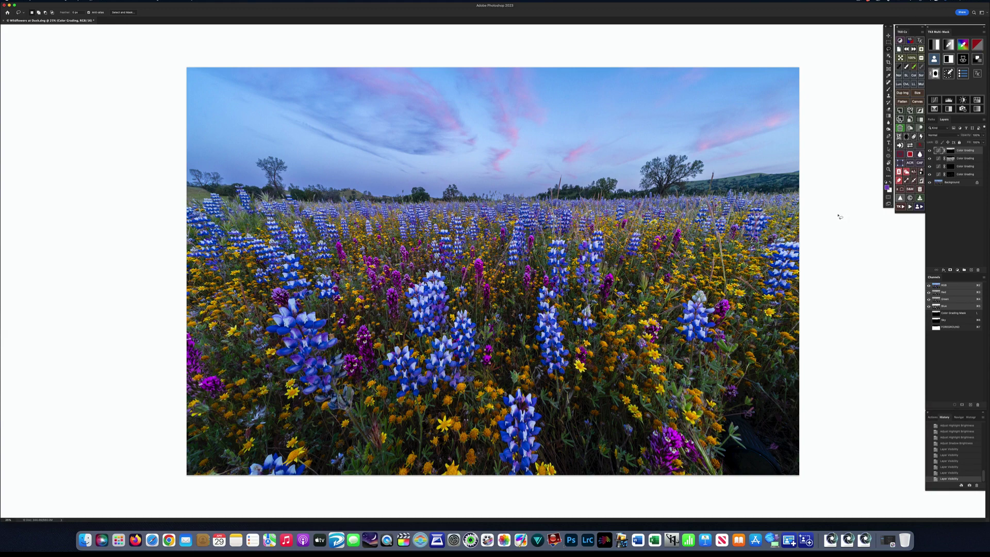
- Add a Soft Pop effect layer above the Color Grading layers and reduce its opacity to 87%
{"action": "left_click", "coordinate": [898, 206]}
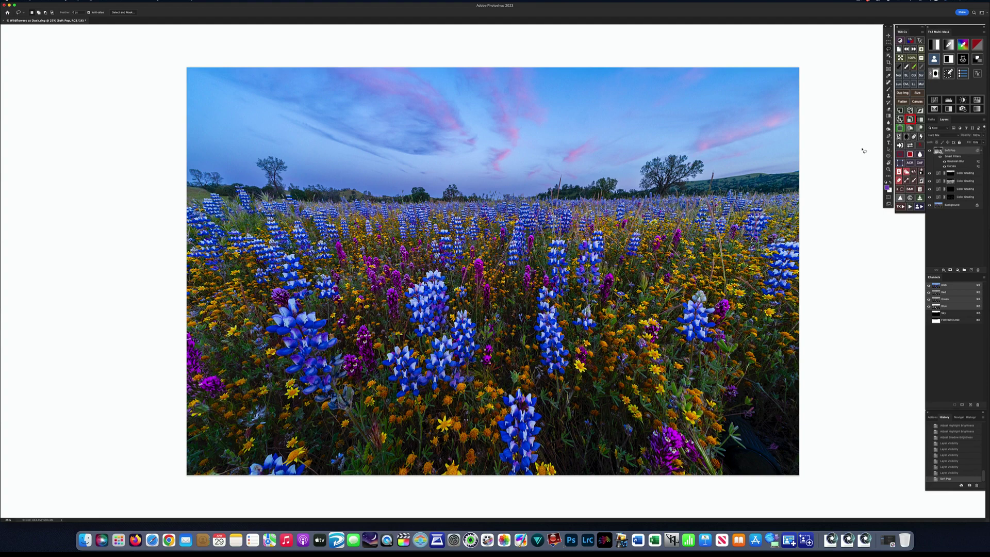
{"action": "left_click", "coordinate": [930, 150]}
{"action": "left_click", "coordinate": [930, 151]}
{"action": "left_click_drag", "start_coordinate": [967, 135], "coordinate": [945, 135]}
{"action": "type", "text": "87"}
{"action": "left_click", "coordinate": [899, 136]}
- Compare the image with and without the Soft Pop effect by toggling that layer's visibility
{"action": "left_click", "coordinate": [930, 151]}
{"action": "left_click", "coordinate": [929, 150]}
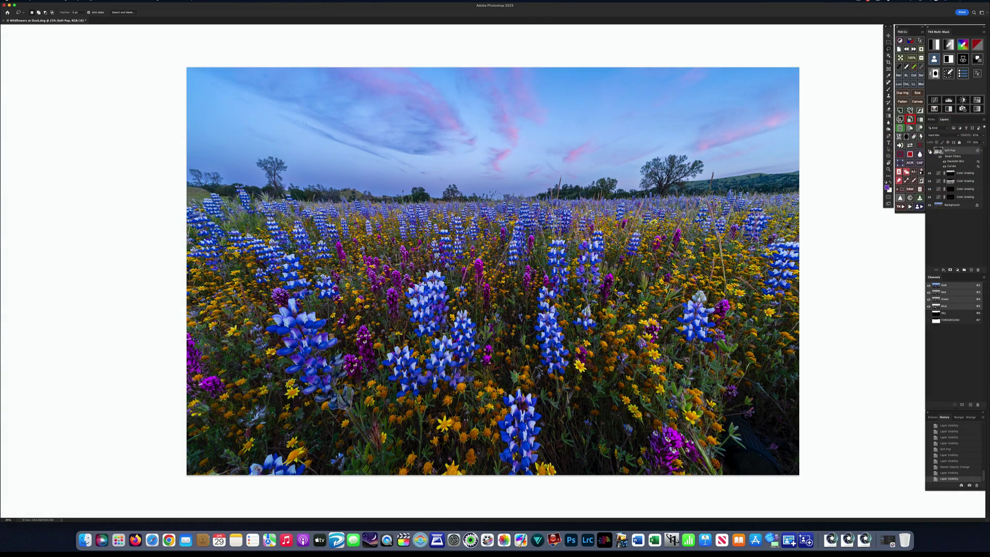
{"action": "left_click", "coordinate": [930, 150]}
{"action": "left_click", "coordinate": [930, 151]}
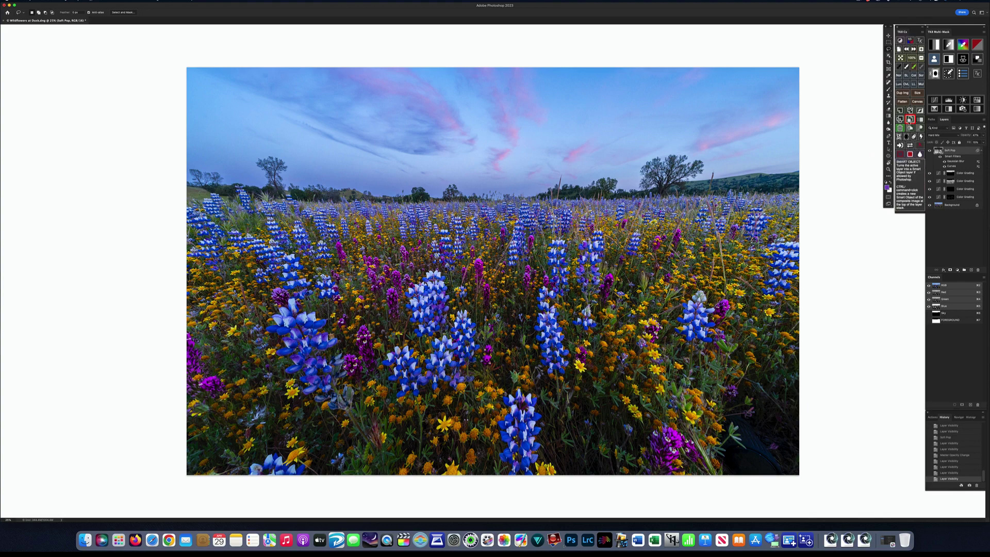
- Stamp the visible layers to a new layer and outline the dark object in the photo's lower-right corner with the Patch tool
{"action": "left_click", "coordinate": [909, 117]}
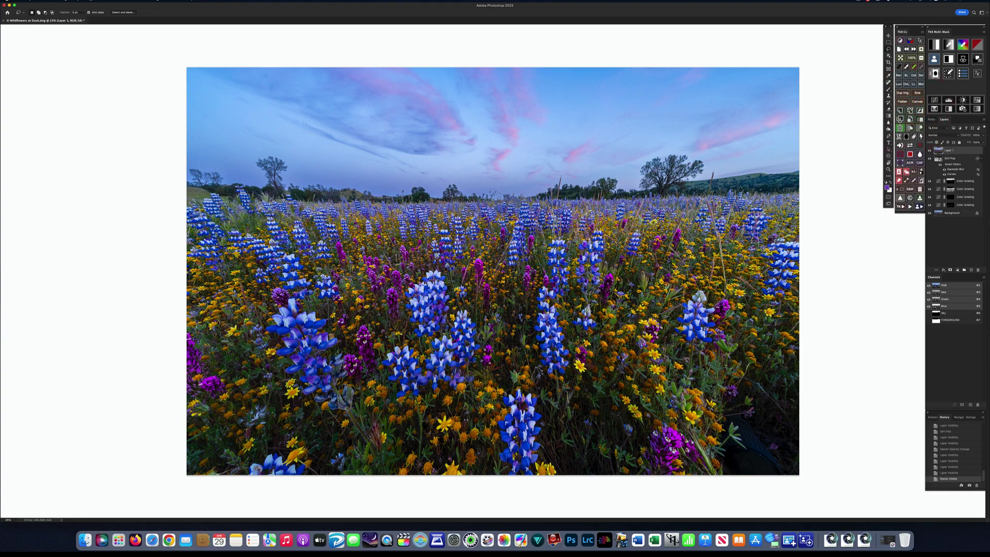
{"action": "left_click", "coordinate": [888, 82]}
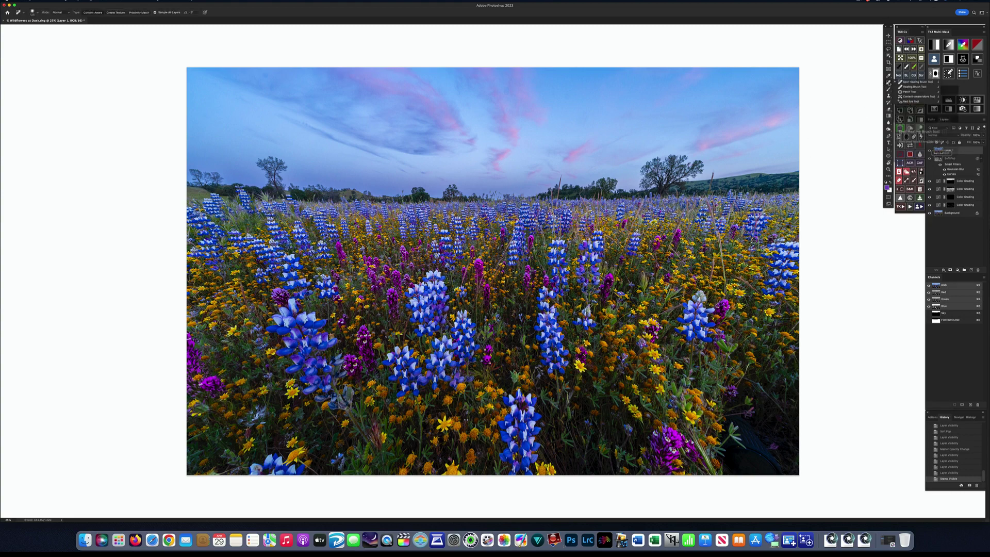
{"action": "left_click", "coordinate": [910, 92]}
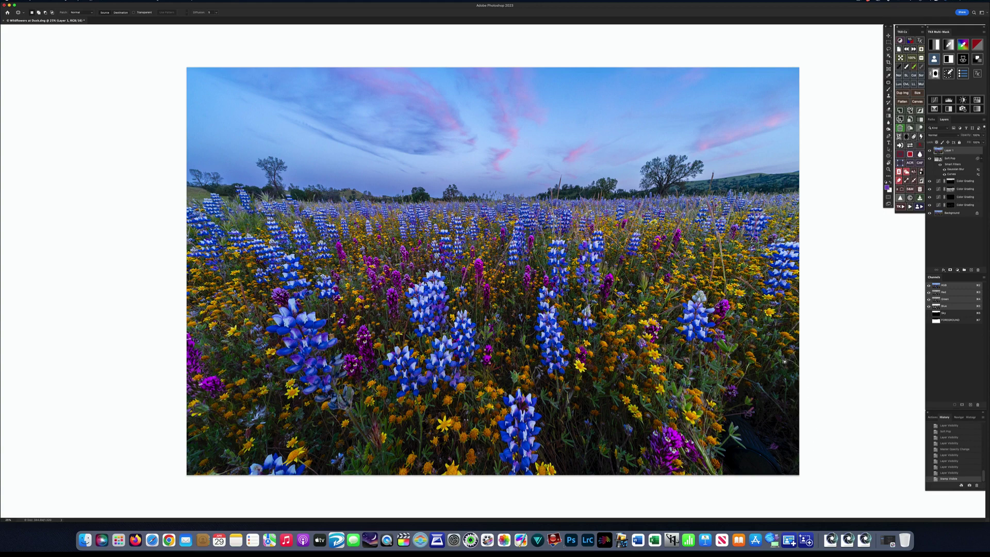
{"action": "left_click_drag", "start_coordinate": [718, 385], "coordinate": [711, 398]}
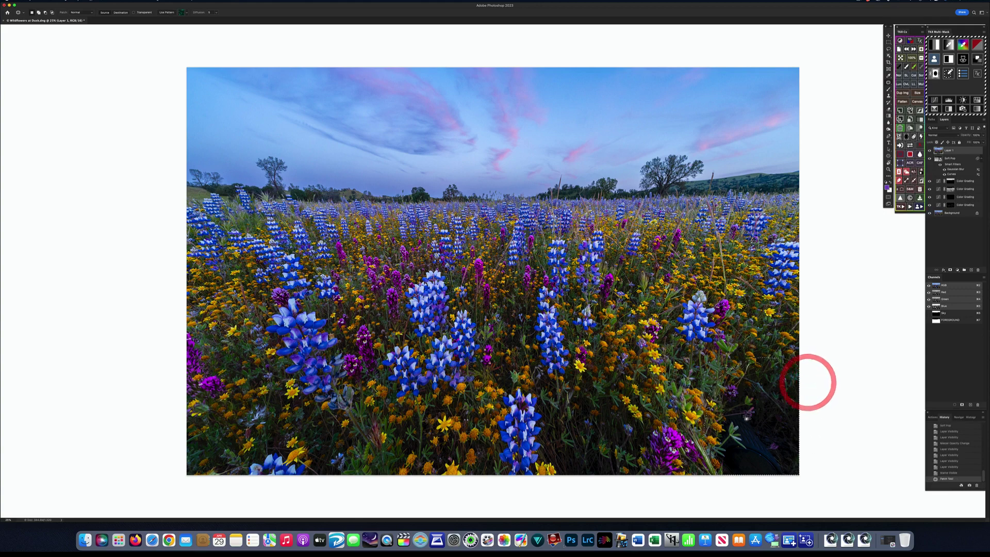
- Patch the outlined dark corner with flowers from the area up and to its left, undoing the first attempt
{"action": "mouse_move", "coordinate": [756, 431]}
{"action": "left_mouse_down"}
{"action": "mouse_move", "coordinate": [642, 360]}
{"action": "mouse_move", "coordinate": [621, 377]}
{"action": "left_mouse_up"}
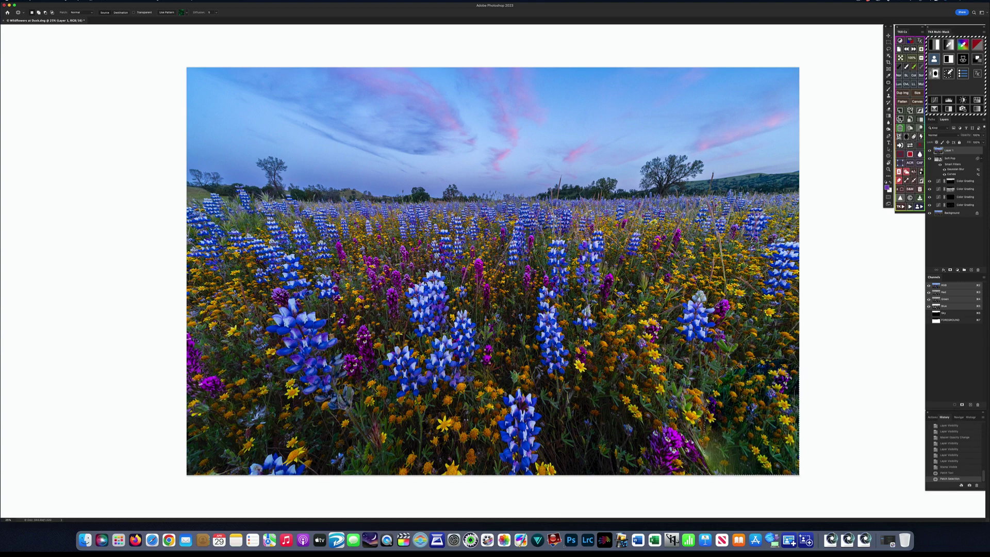
{"action": "key", "text": "super+z"}
{"action": "left_click_drag", "start_coordinate": [774, 433], "coordinate": [651, 365]}
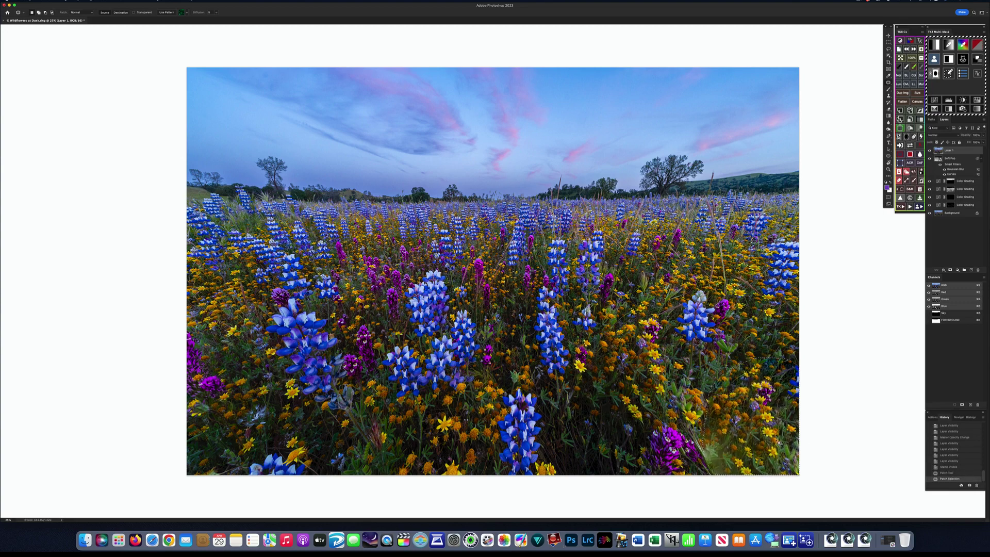
{"action": "left_click_drag", "start_coordinate": [779, 442], "coordinate": [795, 413]}
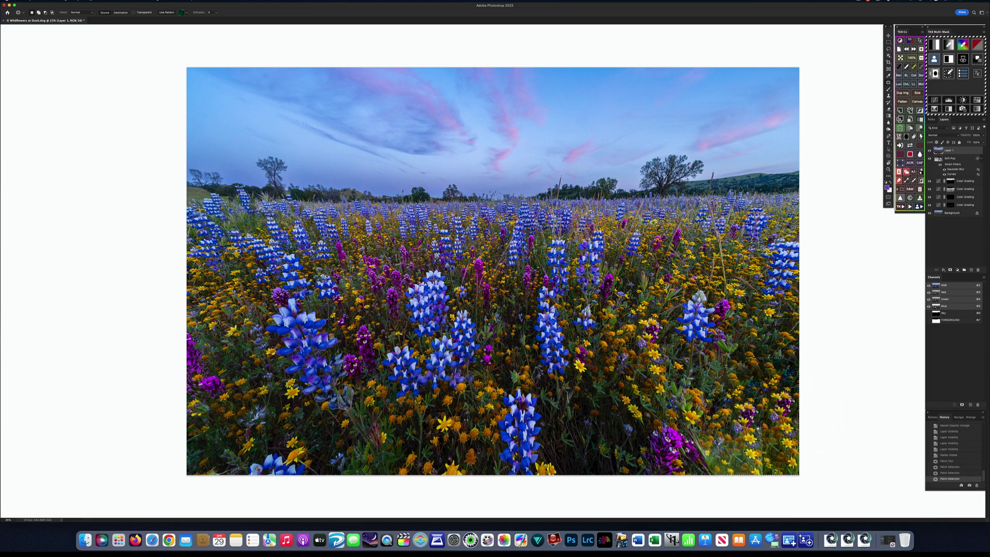
{"action": "key", "text": "super+z"}
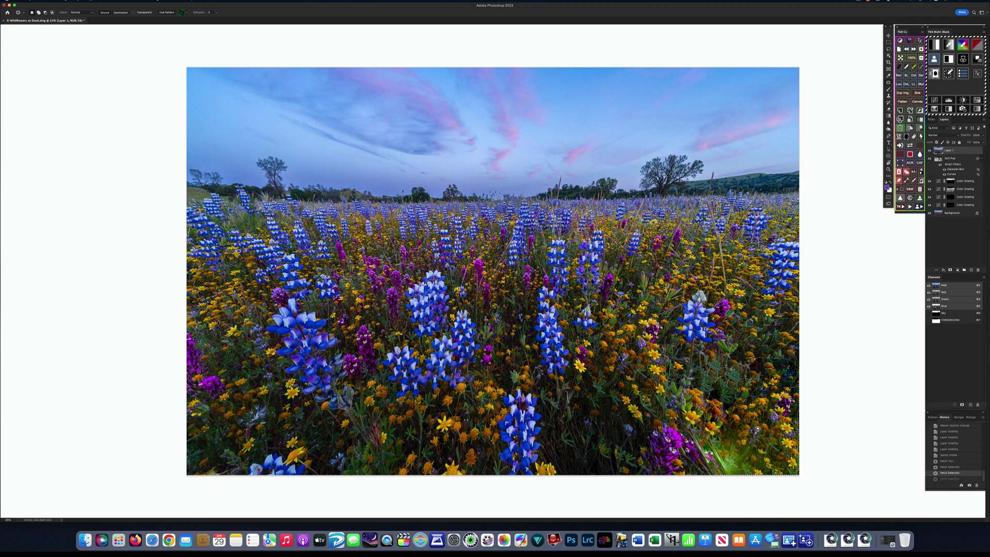
{"action": "key", "text": "super+z"}
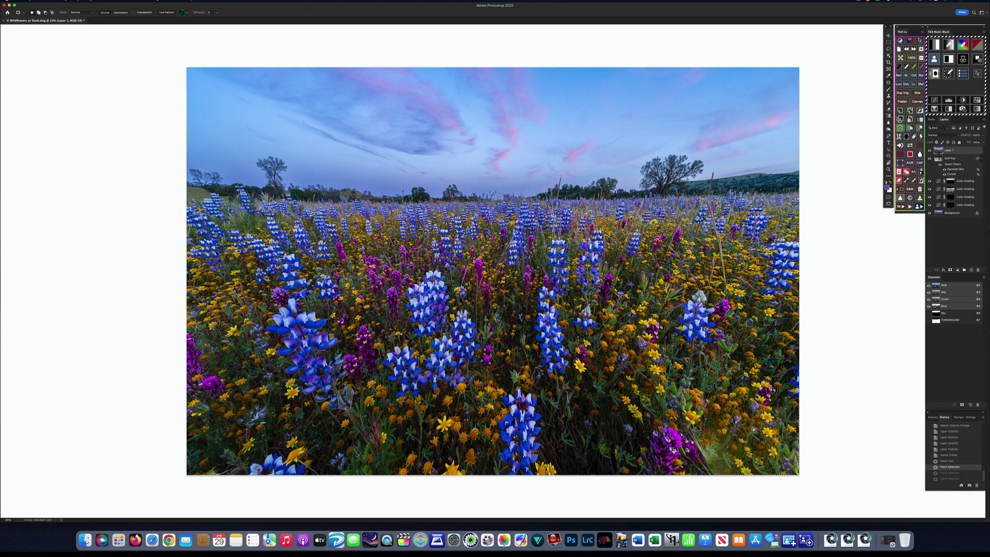
- Patch the blurry green patch near the photo's bottom-right edge with nearby flower texture, and clear the selection
{"action": "left_click", "coordinate": [847, 417]}
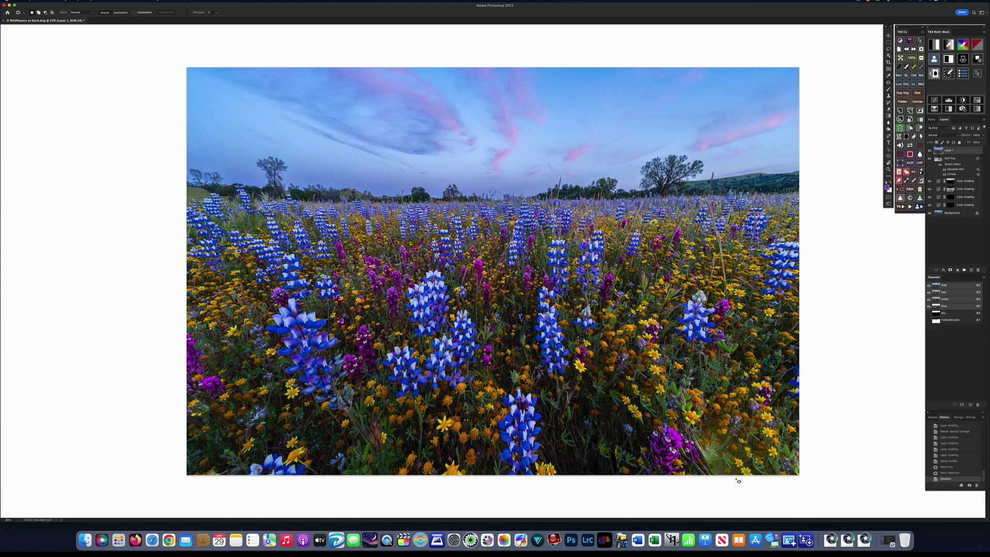
{"action": "mouse_move", "coordinate": [741, 452]}
{"action": "left_mouse_down"}
{"action": "mouse_move", "coordinate": [718, 420]}
{"action": "mouse_move", "coordinate": [690, 420]}
{"action": "mouse_move", "coordinate": [726, 445]}
{"action": "mouse_move", "coordinate": [656, 353]}
{"action": "left_mouse_up"}
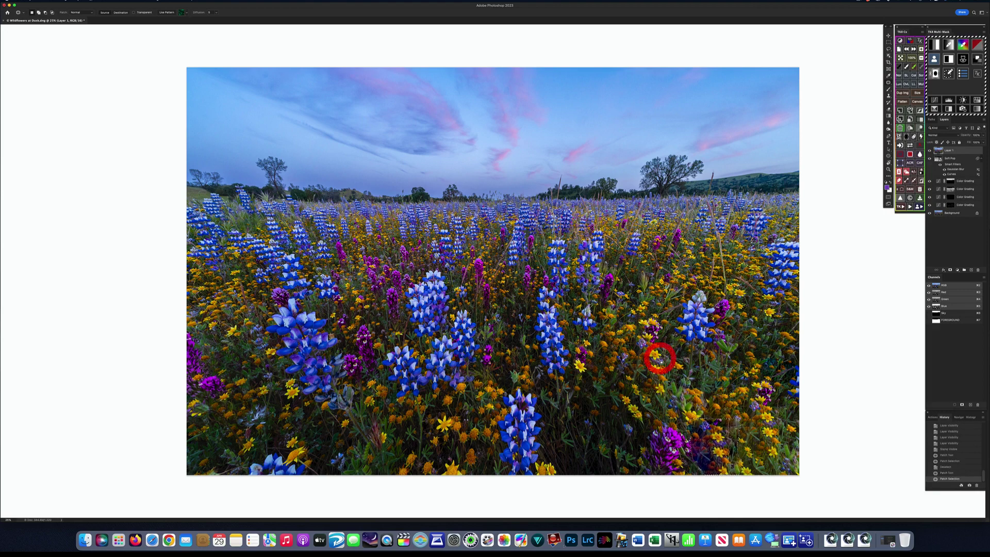
{"action": "key", "text": "super+d"}
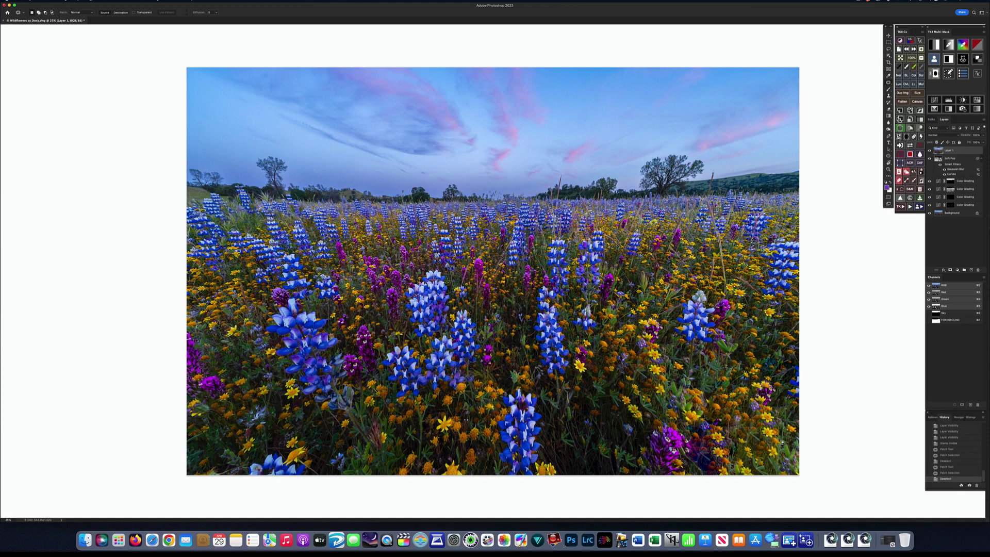
- Compare the patched corner before and after by toggling the stamped layer's visibility
{"action": "left_click", "coordinate": [929, 151]}
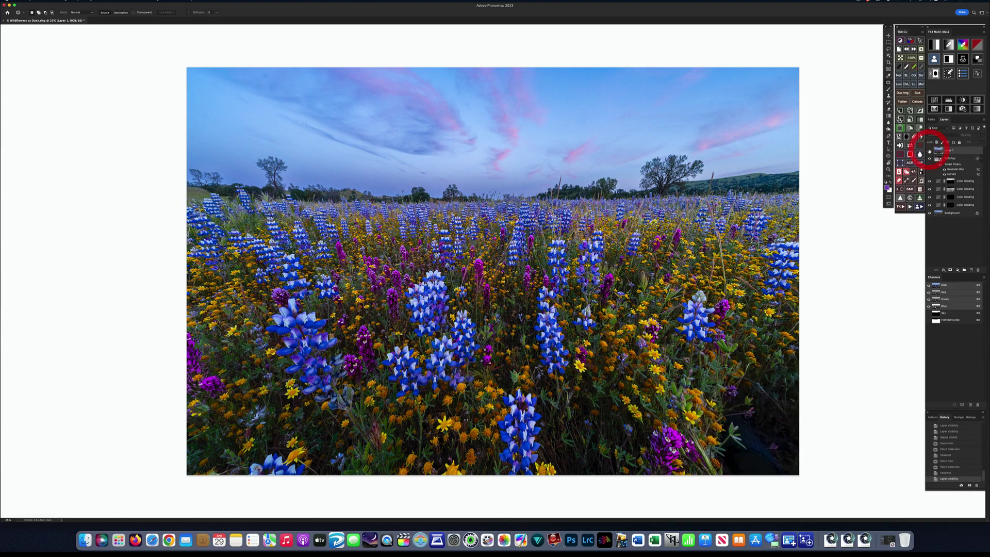
{"action": "left_click", "coordinate": [929, 151]}
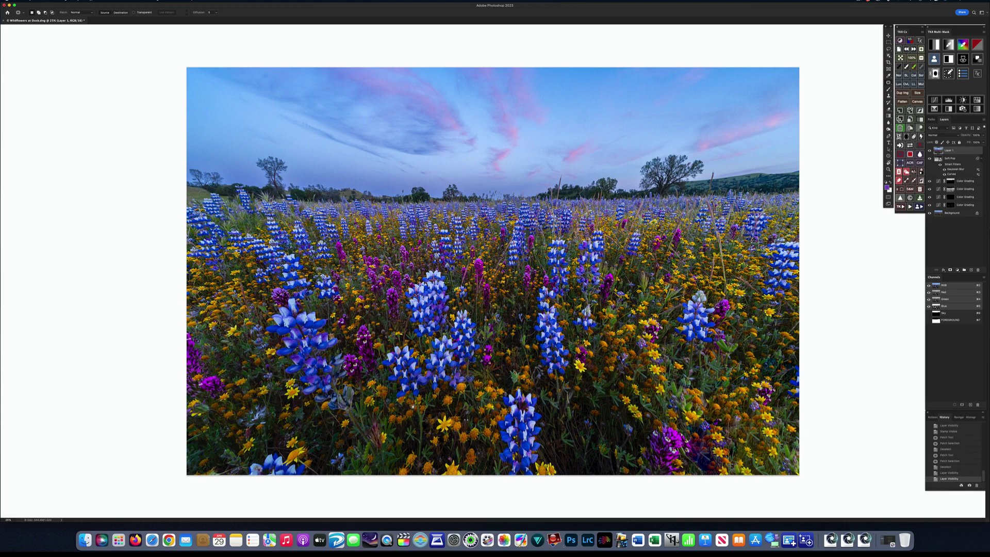
{"action": "left_click", "coordinate": [216, 434]}
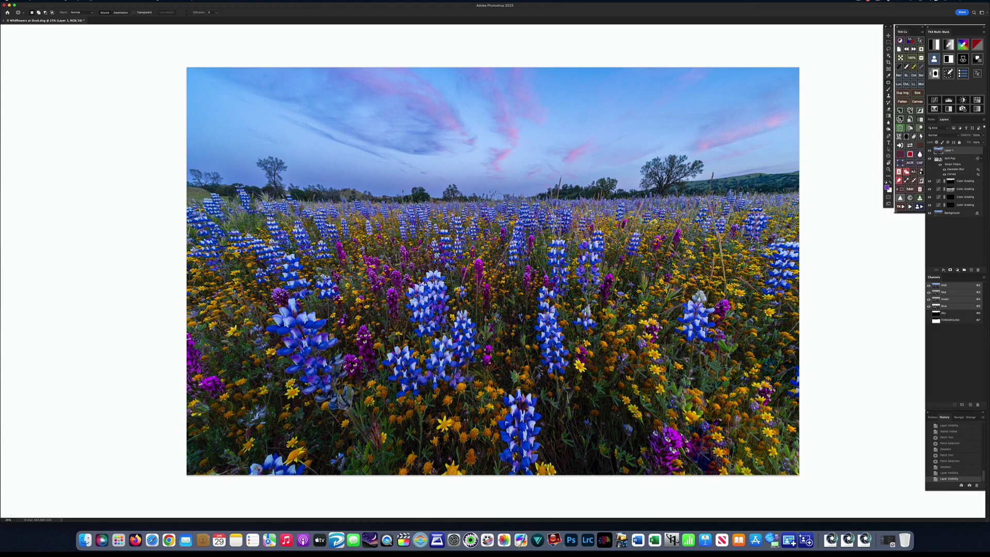
- Run the TK8 Vignette action with its suggested Gaussian Blur radius, and compare the photo with and without the vignette
{"action": "left_click", "coordinate": [898, 206]}
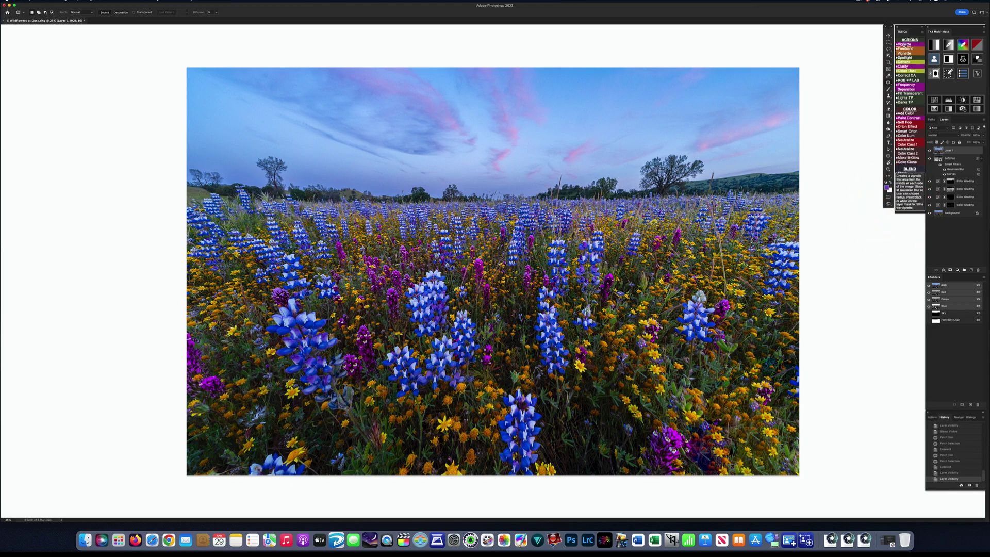
{"action": "left_click", "coordinate": [905, 45]}
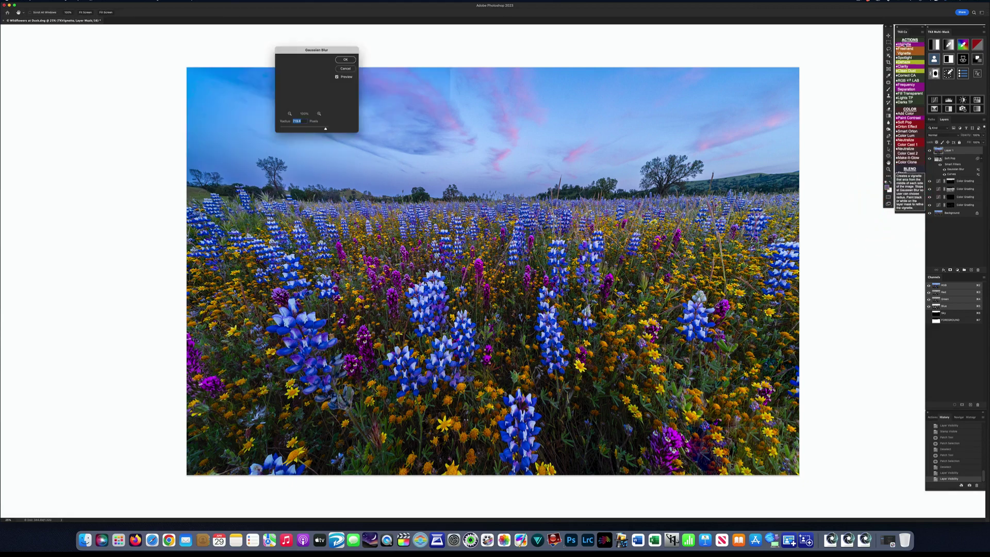
{"action": "left_click", "coordinate": [349, 60]}
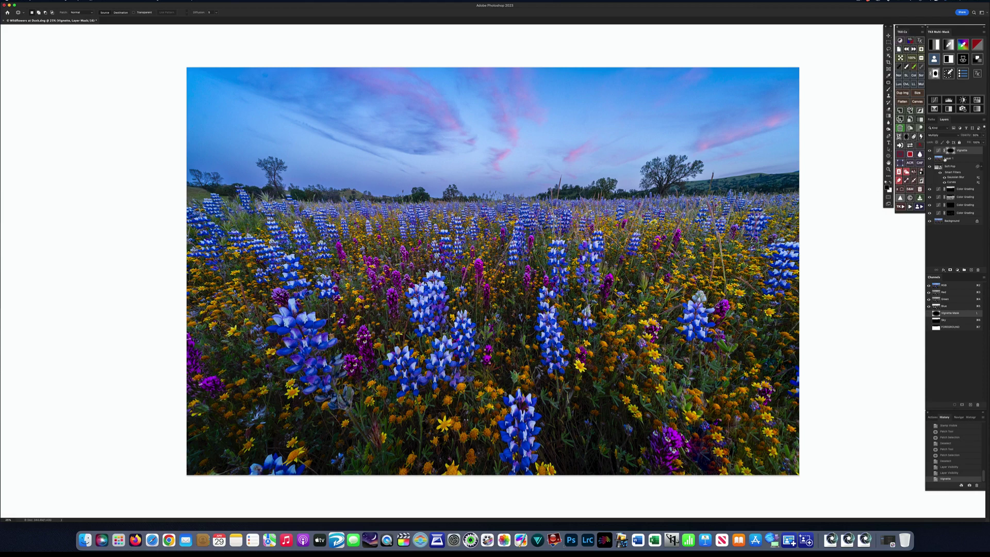
{"action": "left_click", "coordinate": [928, 150]}
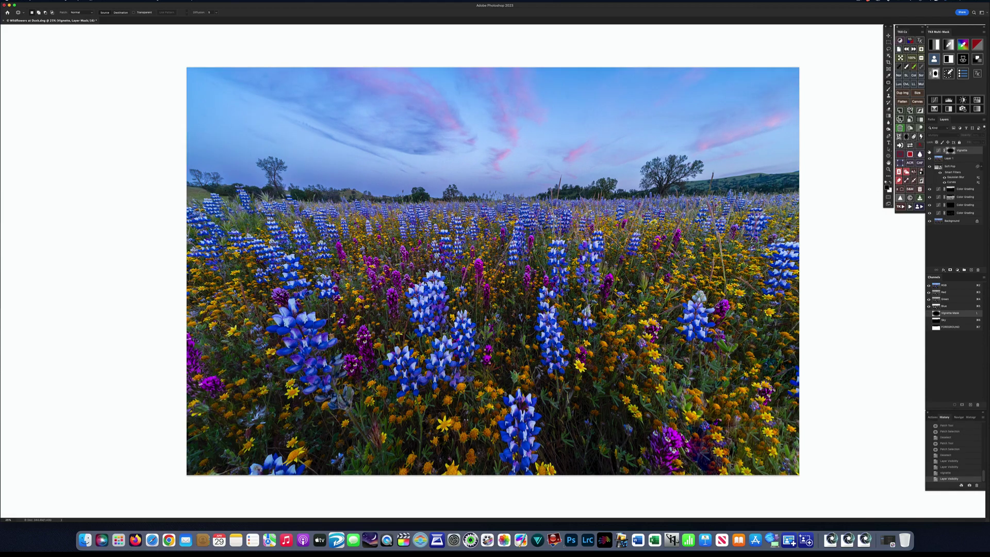
{"action": "left_click", "coordinate": [929, 150]}
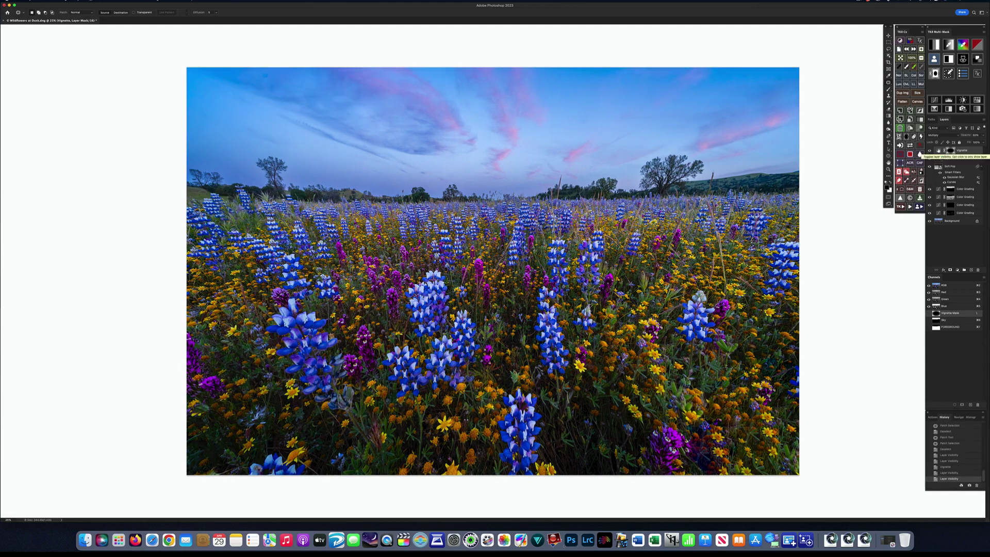
- Soften the vignette by lowering the Vignette layer's opacity
{"action": "left_click_drag", "start_coordinate": [967, 137], "coordinate": [964, 137]}
{"action": "key", "text": "Return"}
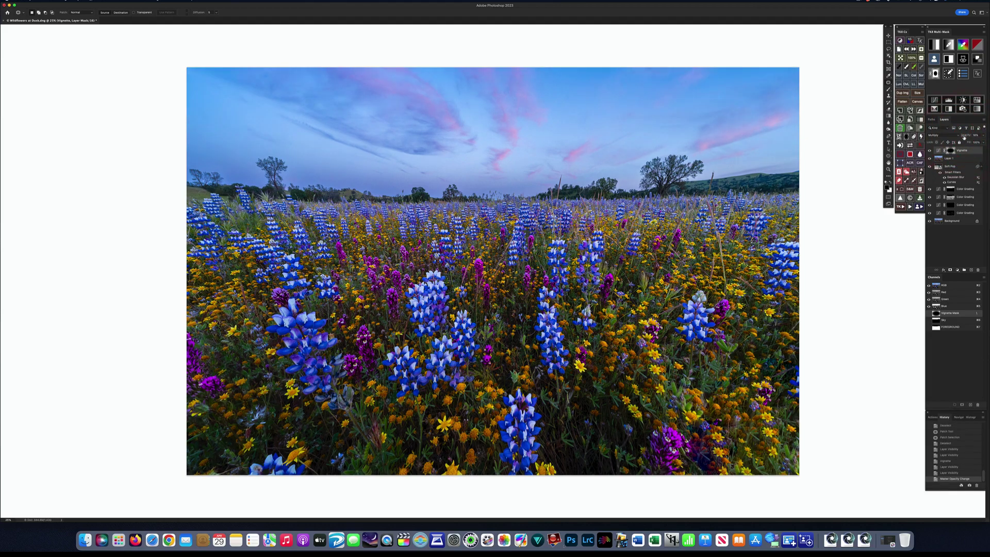
{"action": "left_click_drag", "start_coordinate": [964, 136], "coordinate": [968, 136]}
- Run the TK8 Clean Dust action and heal the dust spot at the sky's top edge near the large tree
{"action": "left_click", "coordinate": [899, 206]}
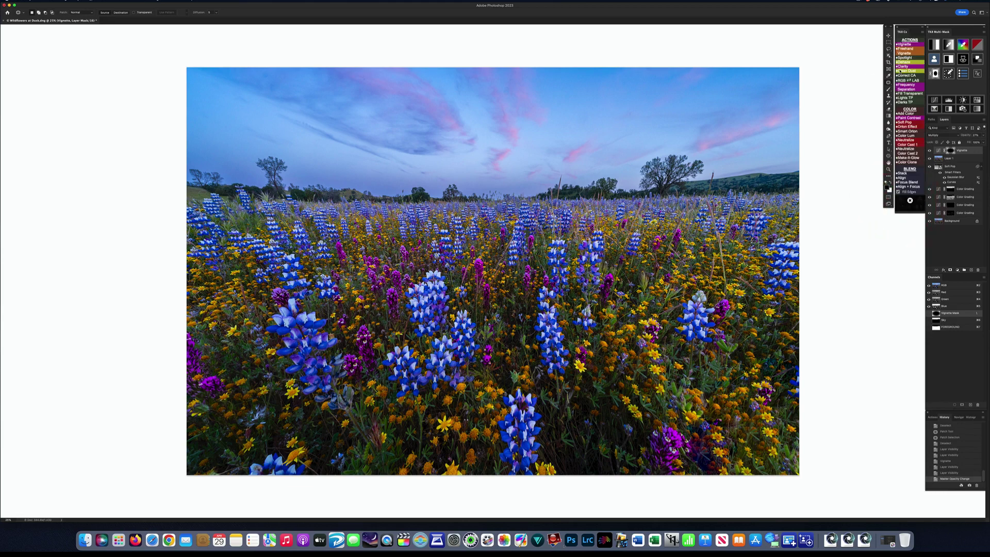
{"action": "left_click", "coordinate": [901, 71]}
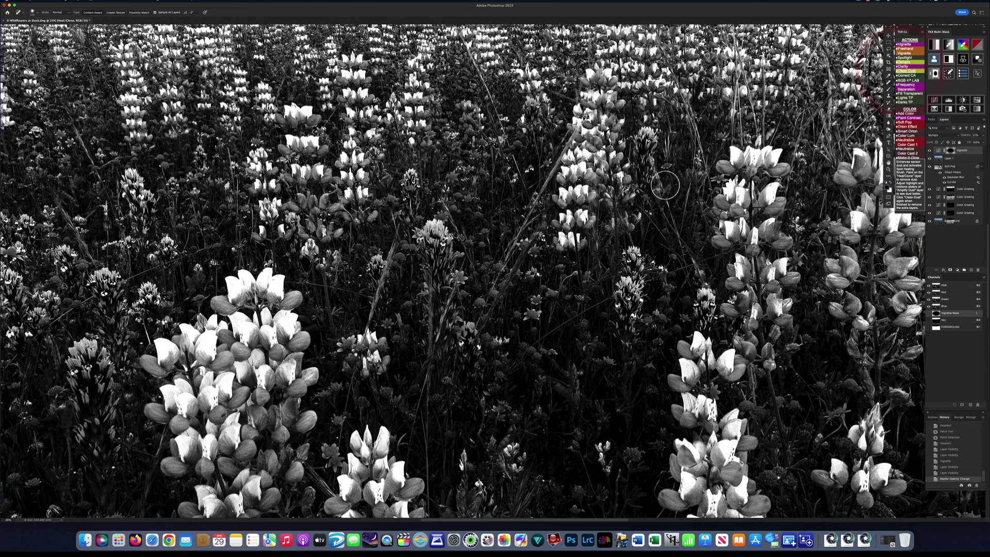
{"action": "left_click_drag", "start_coordinate": [632, 219], "coordinate": [459, 407]}
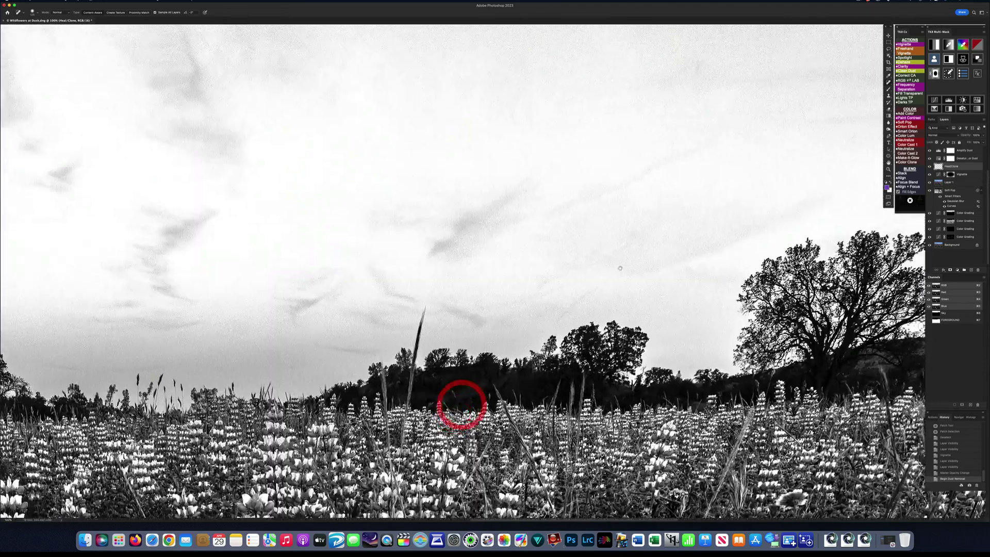
{"action": "mouse_move", "coordinate": [567, 292]}
{"action": "left_mouse_down"}
{"action": "mouse_move", "coordinate": [407, 395]}
{"action": "mouse_move", "coordinate": [375, 370]}
{"action": "left_mouse_up"}
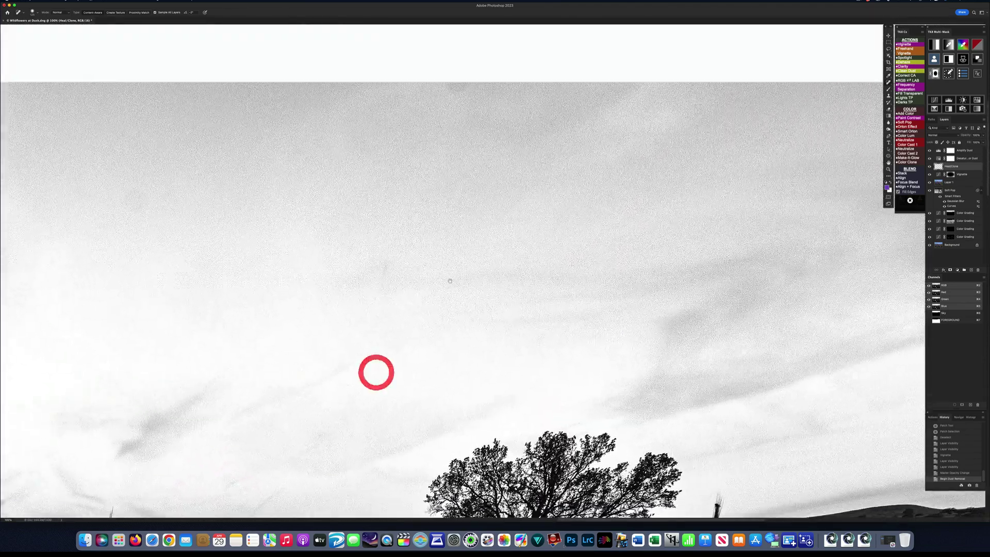
{"action": "left_click", "coordinate": [462, 85]}
{"action": "mouse_move", "coordinate": [623, 278]}
{"action": "left_mouse_down"}
{"action": "mouse_move", "coordinate": [450, 277]}
{"action": "mouse_move", "coordinate": [519, 238]}
{"action": "mouse_move", "coordinate": [617, 238]}
{"action": "left_mouse_up"}
{"action": "left_click", "coordinate": [426, 281]}
{"action": "left_click", "coordinate": [613, 237]}
- Inspect the rest of the sky for dust and heal the spot in the clouds toward the upper left
{"action": "scroll", "coordinate": [305, 183], "scroll_direction": "left", "scroll_amount": 3}
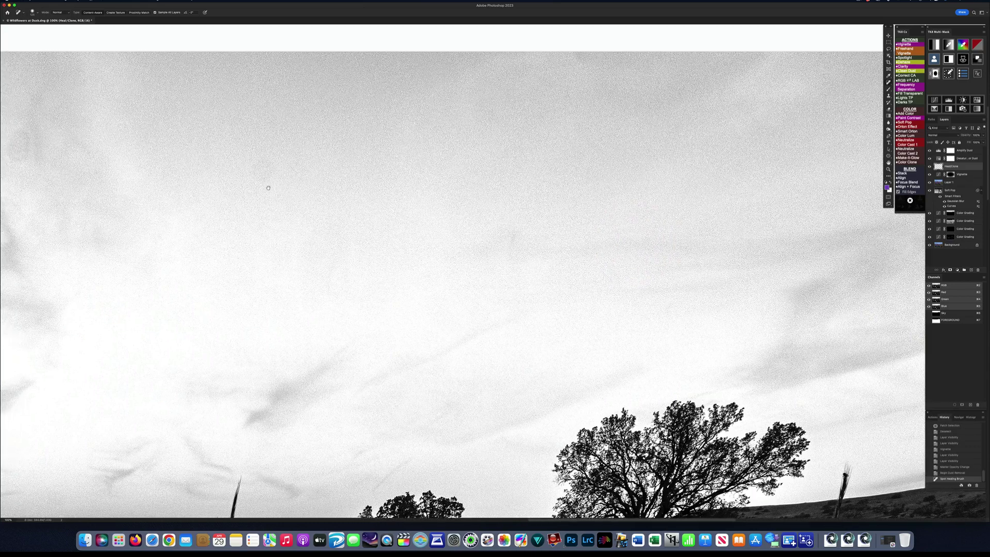
{"action": "scroll", "coordinate": [305, 183], "scroll_direction": "left", "scroll_amount": 5}
{"action": "left_click", "coordinate": [433, 181]}
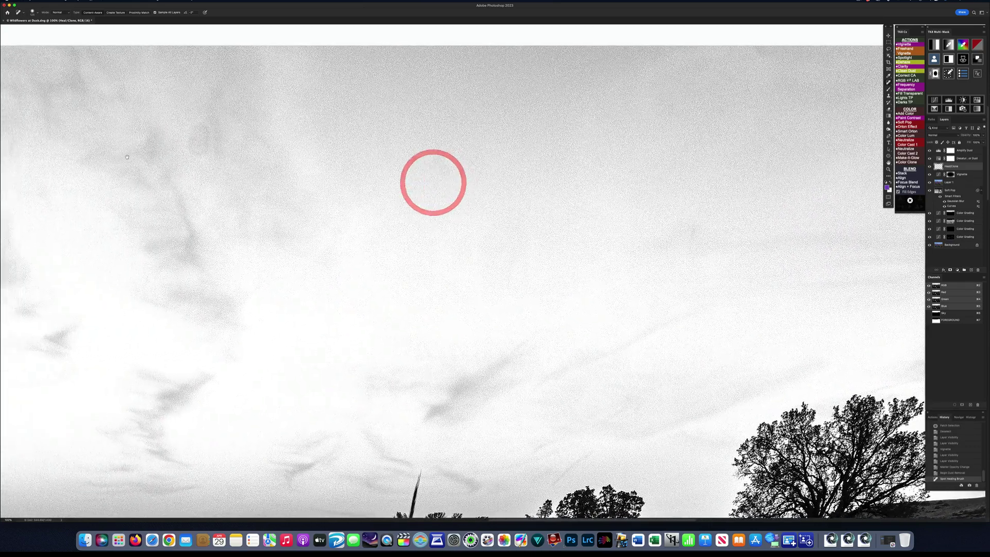
{"action": "scroll", "coordinate": [288, 169], "scroll_direction": "left", "scroll_amount": 7}
{"action": "scroll", "coordinate": [288, 169], "scroll_direction": "left", "scroll_amount": 10}
{"action": "scroll", "coordinate": [288, 169], "scroll_direction": "up", "scroll_amount": 1}
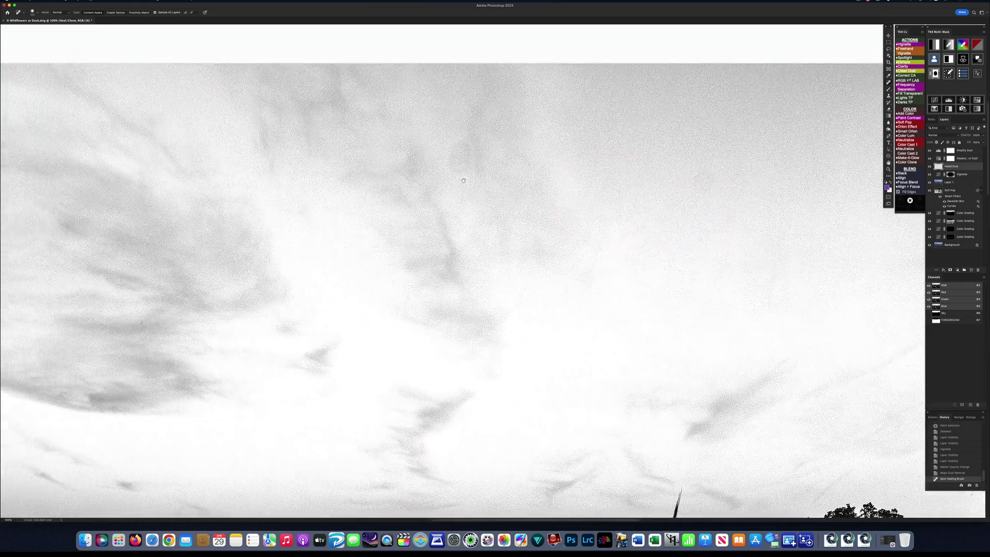
{"action": "left_click", "coordinate": [508, 184]}
{"action": "scroll", "coordinate": [222, 127], "scroll_direction": "left", "scroll_amount": 4}
{"action": "left_click", "coordinate": [201, 164]}
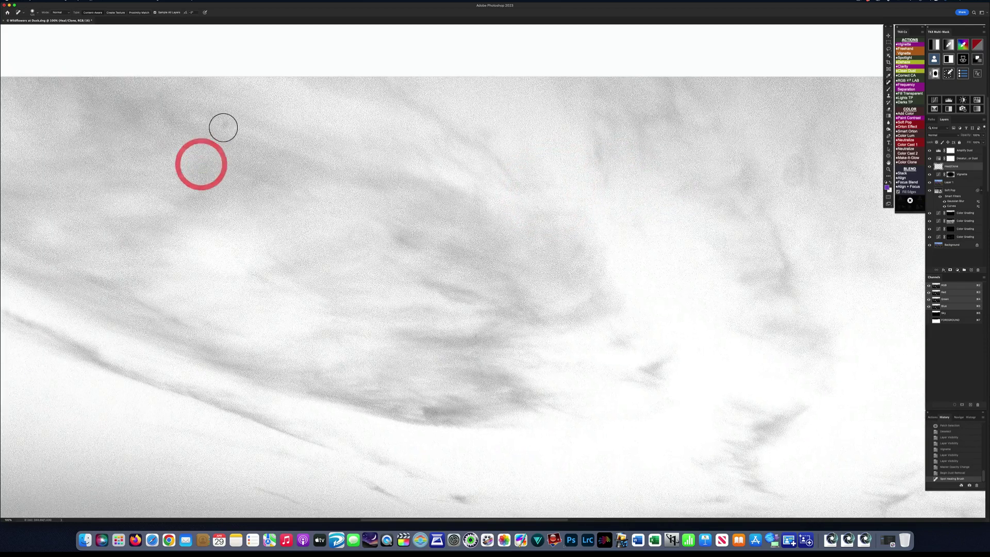
{"action": "left_click", "coordinate": [221, 128]}
{"action": "scroll", "coordinate": [44, 248], "scroll_direction": "left", "scroll_amount": 10}
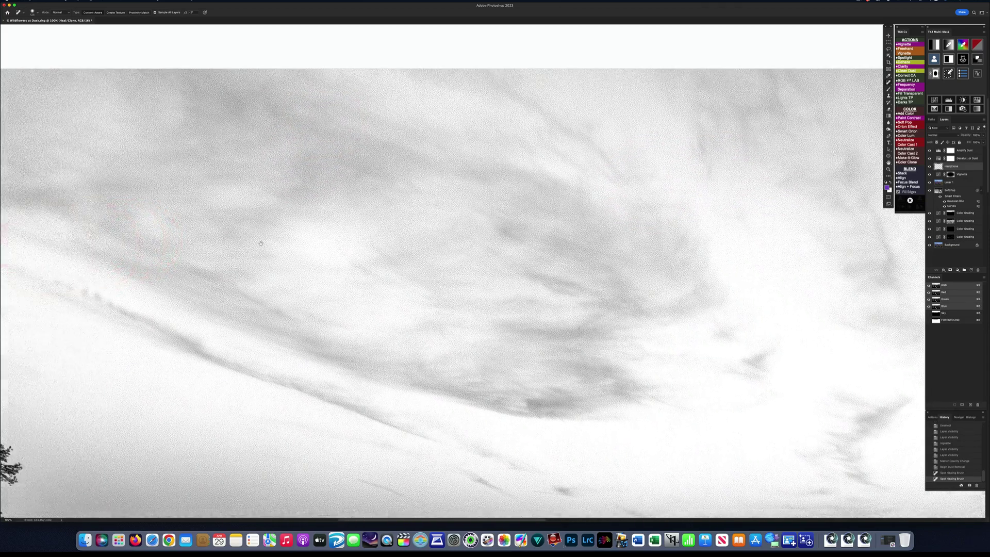
{"action": "left_click", "coordinate": [366, 236]}
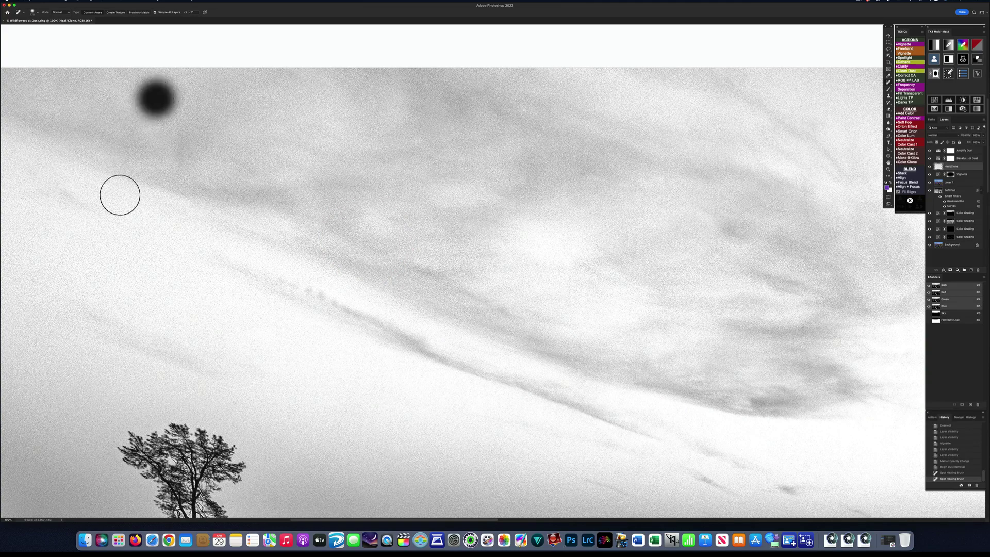
- Heal the remaining dust spots across the sky and run Clean Dust again to finish the dust removal
{"action": "left_click_drag", "start_coordinate": [95, 243], "coordinate": [377, 238]}
{"action": "scroll", "coordinate": [377, 237], "scroll_direction": "down", "scroll_amount": 5}
{"action": "scroll", "coordinate": [377, 237], "scroll_direction": "right", "scroll_amount": 3}
{"action": "left_click", "coordinate": [307, 134]}
{"action": "left_click_drag", "start_coordinate": [505, 231], "coordinate": [202, 260]}
{"action": "left_click_drag", "start_coordinate": [405, 244], "coordinate": [177, 230]}
{"action": "left_click_drag", "start_coordinate": [570, 236], "coordinate": [217, 245]}
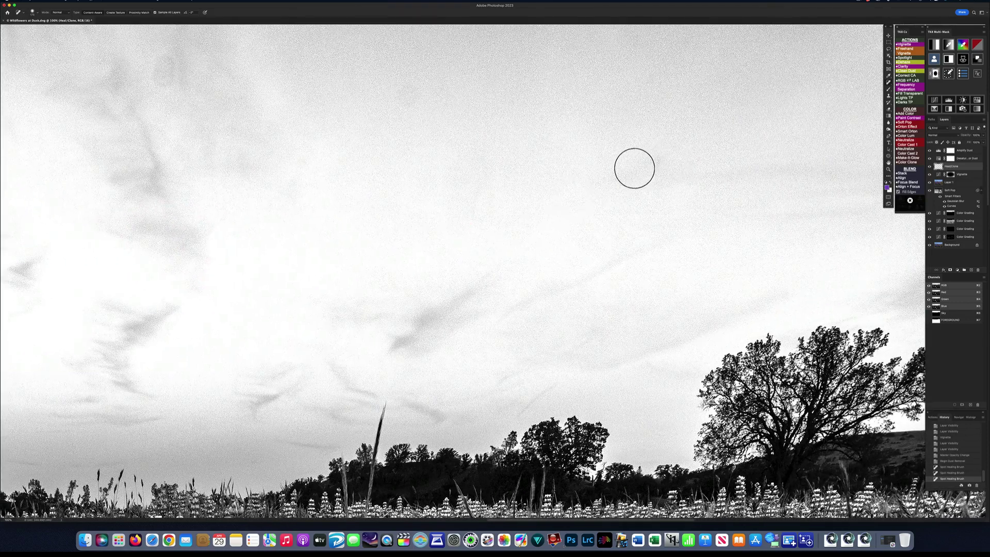
{"action": "left_click", "coordinate": [662, 164]}
{"action": "left_click_drag", "start_coordinate": [699, 249], "coordinate": [268, 245]}
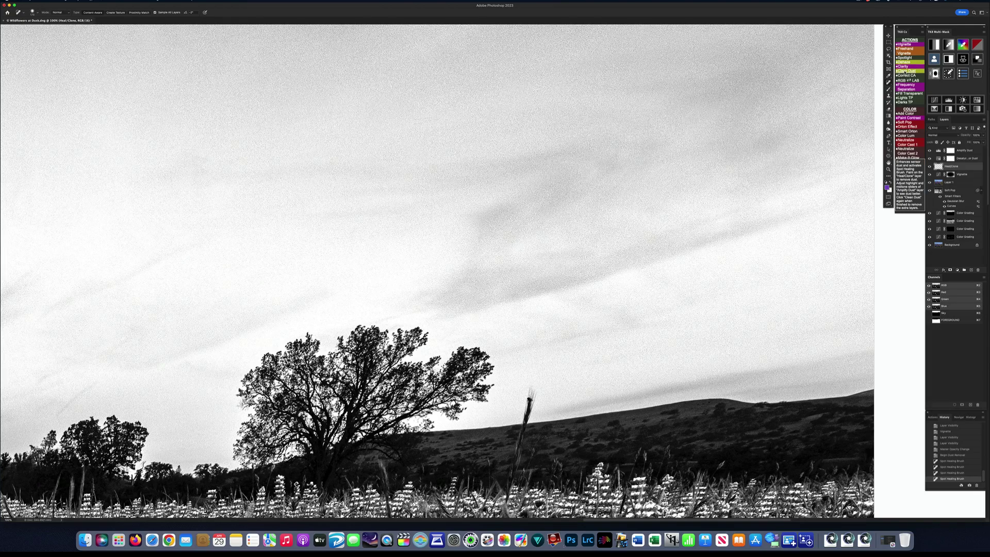
{"action": "left_click", "coordinate": [905, 71]}
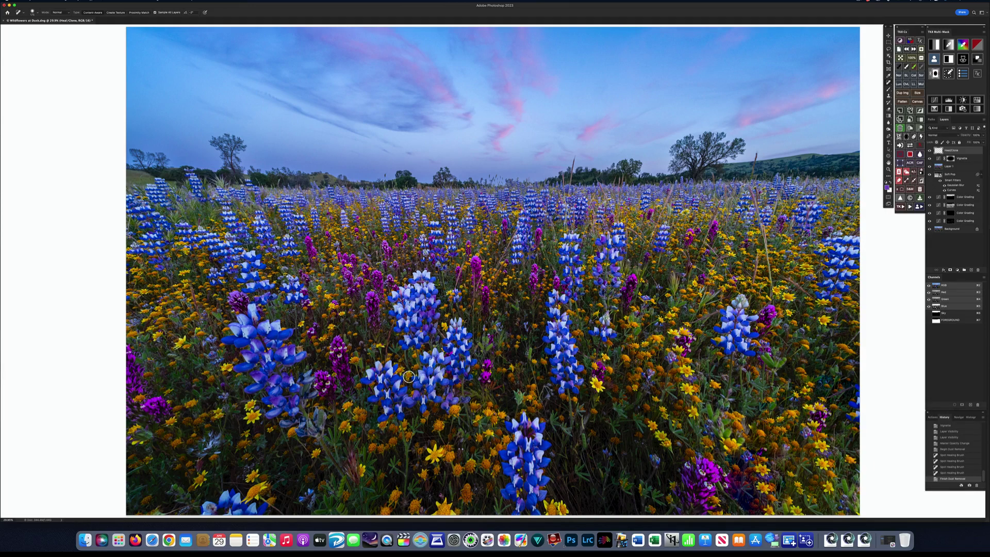
- Outline the flower field with the Lasso tool and feather the selection with the suggested radius
{"action": "key", "text": "l"}
{"action": "mouse_move", "coordinate": [312, 185]}
{"action": "left_mouse_down"}
{"action": "mouse_move", "coordinate": [185, 189]}
{"action": "mouse_move", "coordinate": [169, 212]}
{"action": "mouse_move", "coordinate": [158, 276]}
{"action": "mouse_move", "coordinate": [184, 413]}
{"action": "mouse_move", "coordinate": [250, 456]}
{"action": "mouse_move", "coordinate": [485, 492]}
{"action": "mouse_move", "coordinate": [742, 487]}
{"action": "mouse_move", "coordinate": [822, 469]}
{"action": "mouse_move", "coordinate": [828, 229]}
{"action": "mouse_move", "coordinate": [817, 203]}
{"action": "left_mouse_up"}
{"action": "mouse_move", "coordinate": [619, 190]}
{"action": "left_mouse_down"}
{"action": "mouse_move", "coordinate": [607, 192]}
{"action": "mouse_move", "coordinate": [602, 159]}
{"action": "left_mouse_up"}
{"action": "left_click_drag", "start_coordinate": [328, 191], "coordinate": [304, 184]}
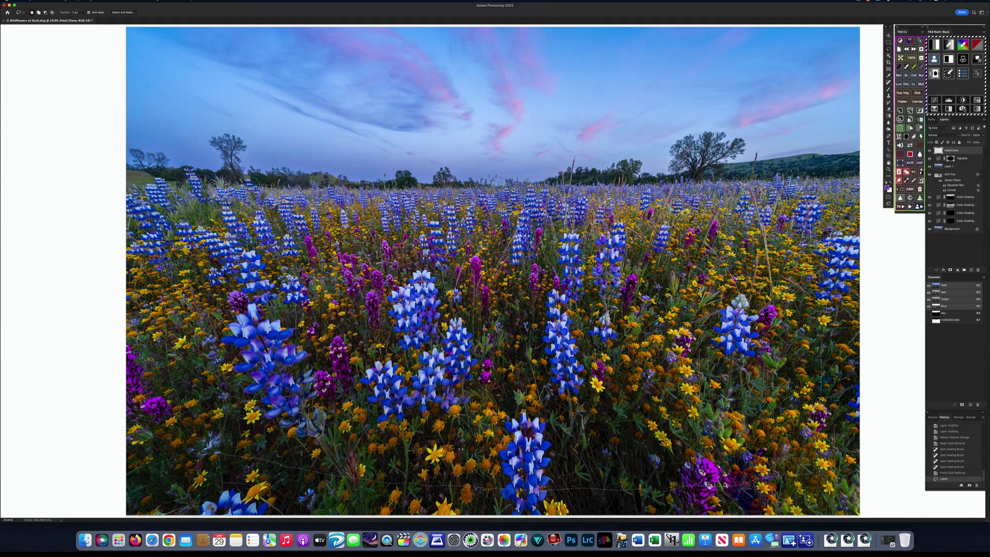
{"action": "right_click", "coordinate": [482, 247]}
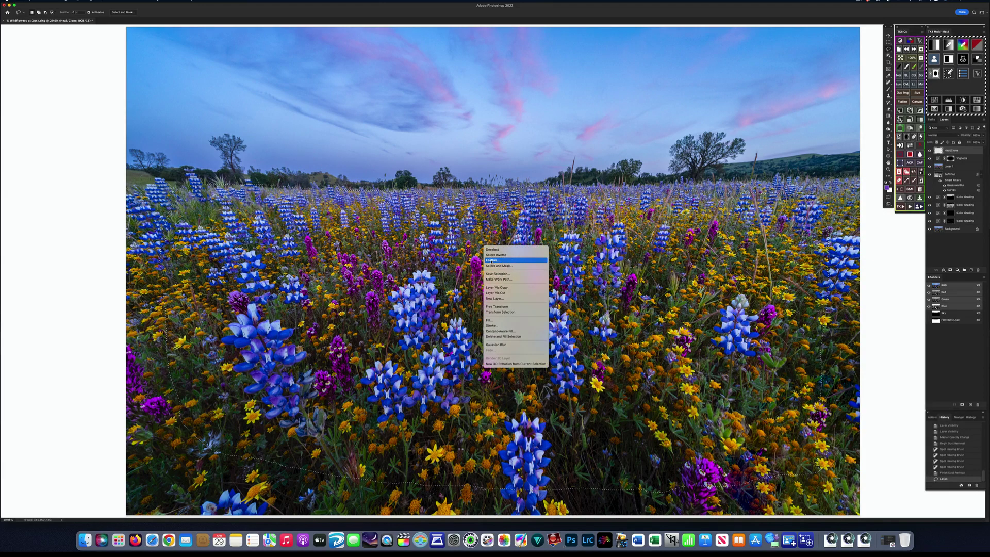
{"action": "left_click", "coordinate": [491, 260]}
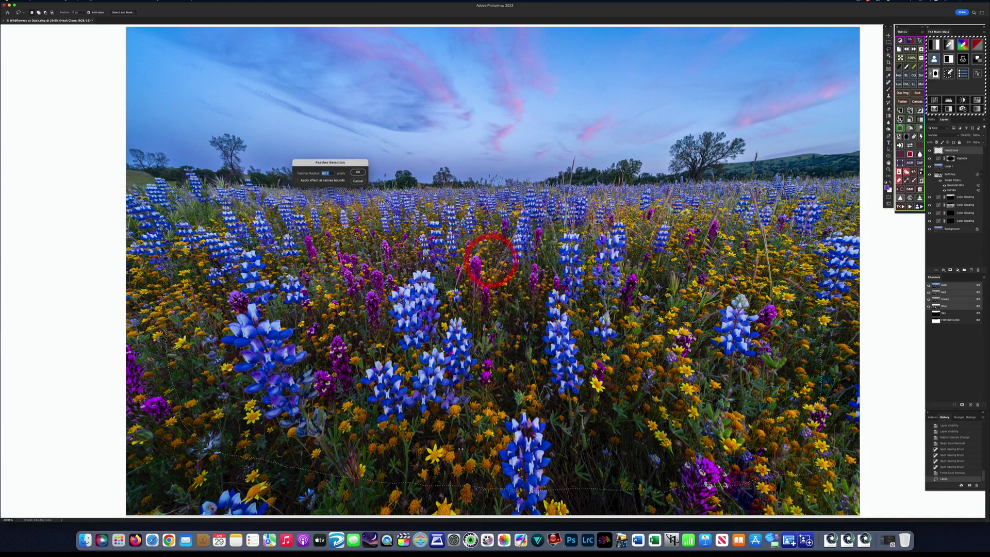
{"action": "left_click", "coordinate": [358, 173]}
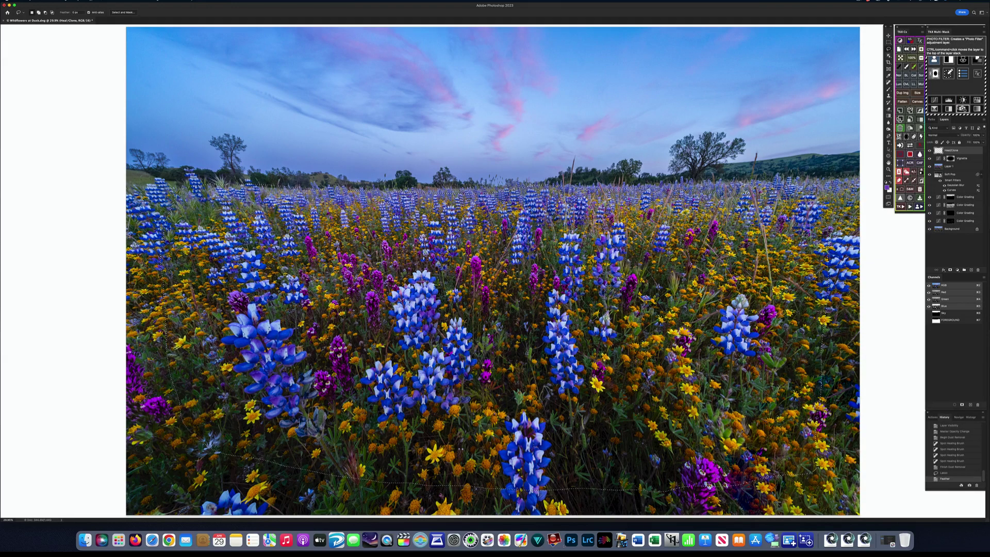
- Add a Brightness/Contrast adjustment layer for the selected flower field and raise both its brightness and contrast
{"action": "left_click", "coordinate": [962, 100]}
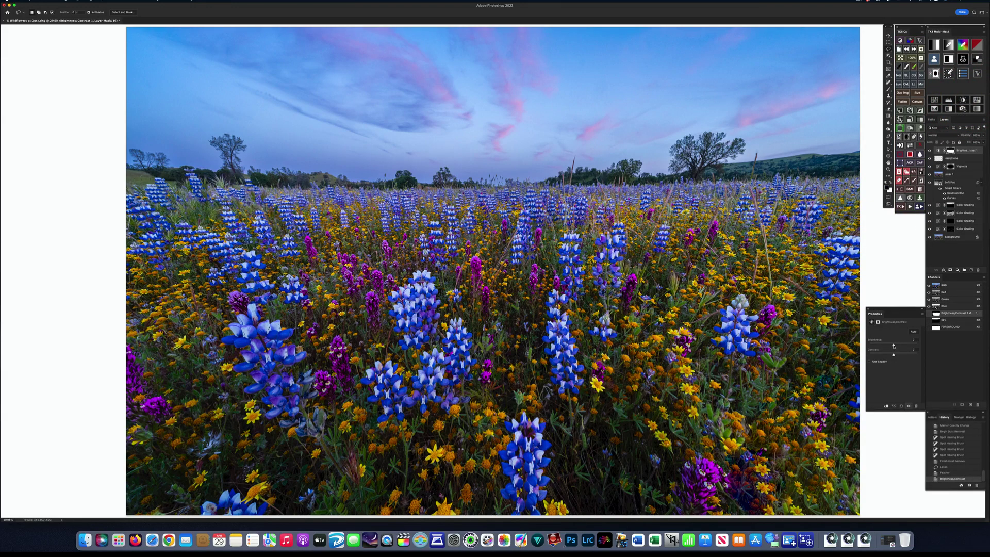
{"action": "left_click_drag", "start_coordinate": [894, 346], "coordinate": [896, 347]}
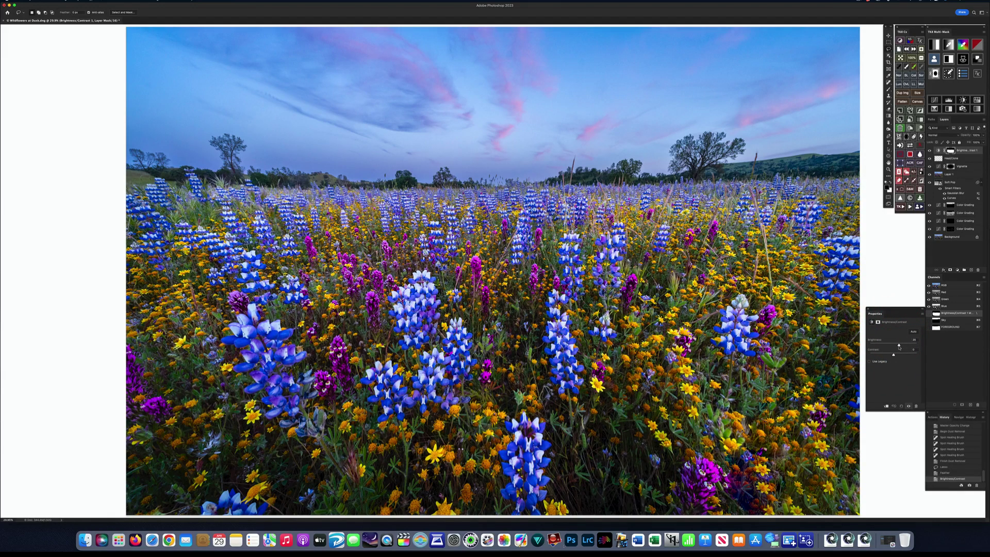
{"action": "left_click", "coordinate": [893, 355]}
{"action": "left_click", "coordinate": [895, 355]}
{"action": "left_click", "coordinate": [895, 351]}
{"action": "left_click", "coordinate": [899, 349]}
{"action": "left_click", "coordinate": [899, 349]}
- Compare the flower field with and without the Brightness/Contrast adjustment, and close its properties
{"action": "left_click", "coordinate": [929, 151]}
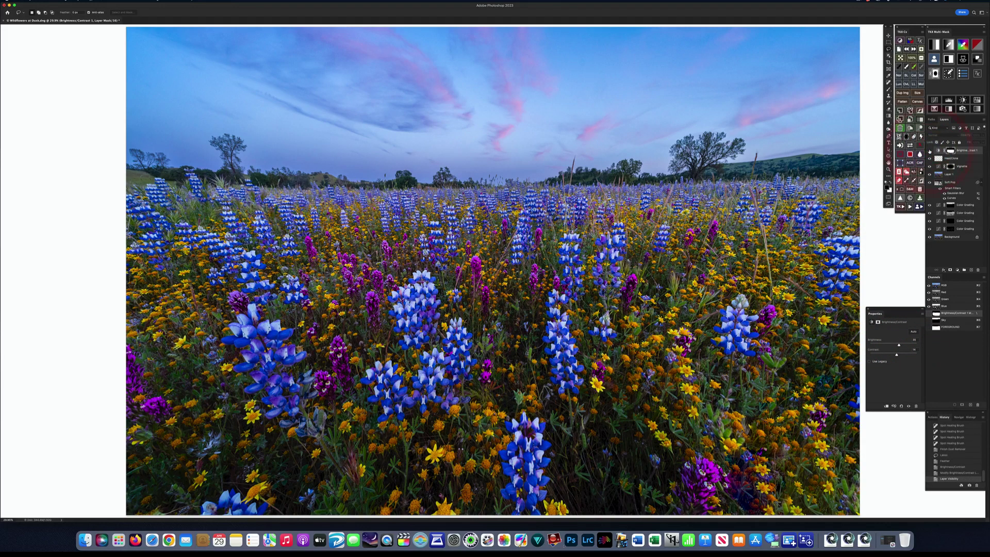
{"action": "left_click", "coordinate": [929, 151]}
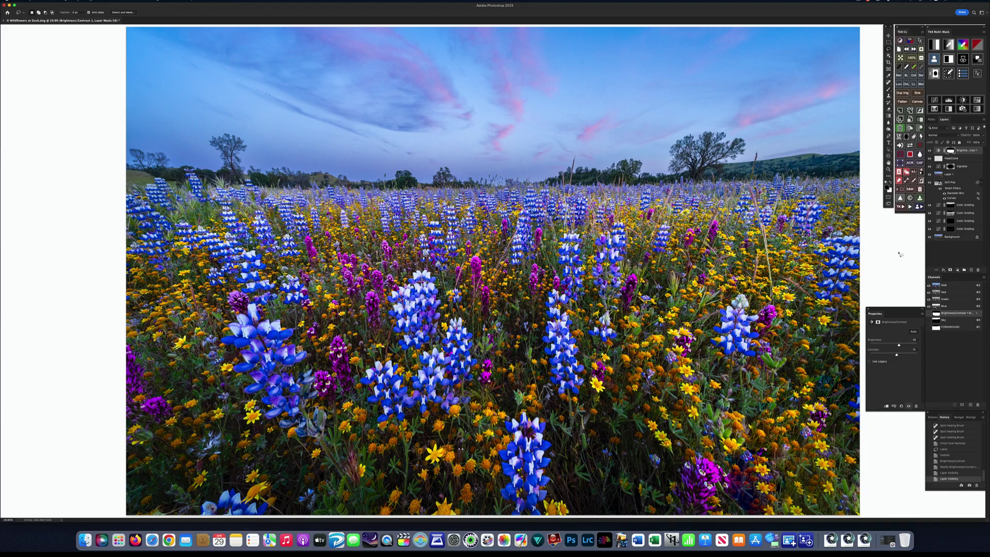
{"action": "left_click", "coordinate": [868, 308]}
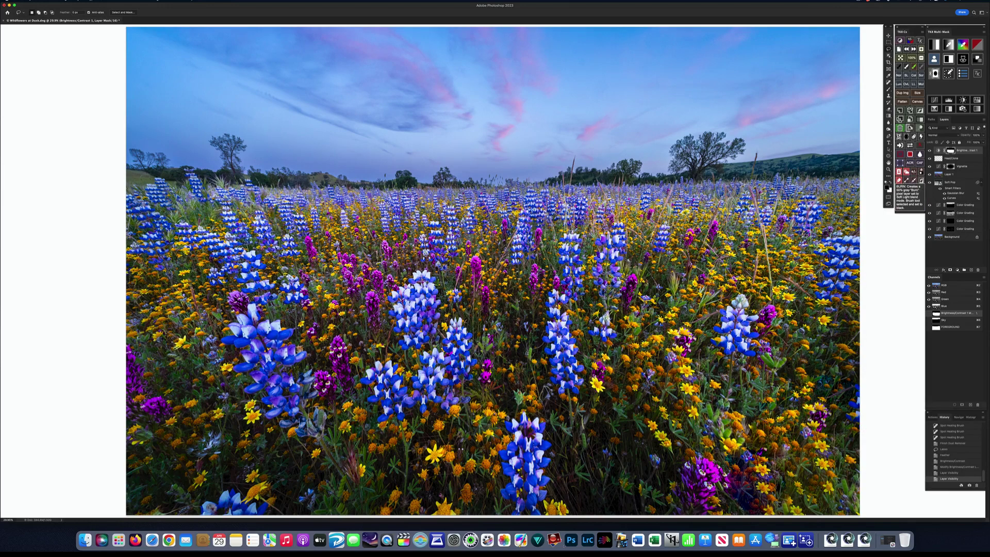
- Create a TK8 transparent Burn layer and darken the photo's lower-right corner with a larger brush at 30% opacity
{"action": "left_click", "coordinate": [899, 180]}
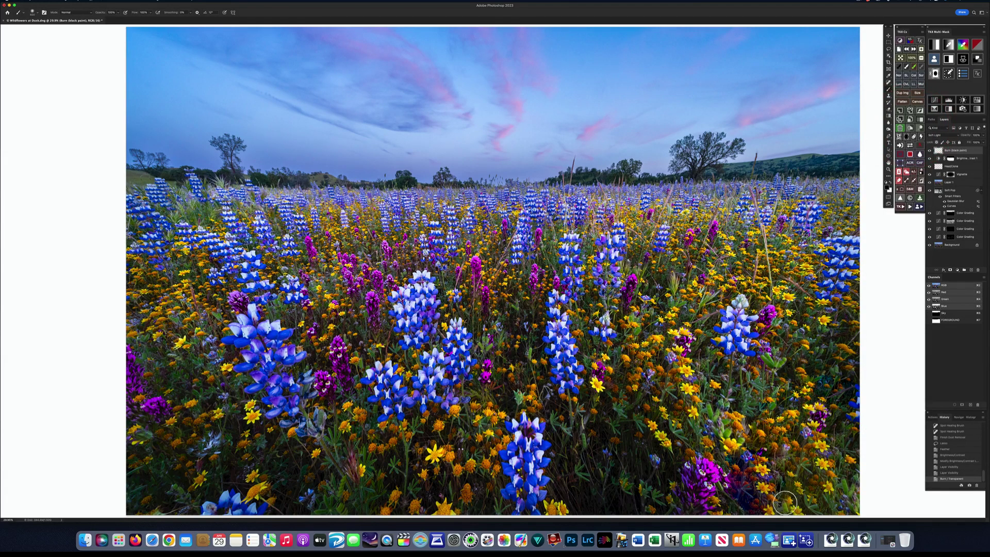
{"action": "key", "text": "bracketright"}
{"action": "key", "text": "bracketright"}
{"action": "key", "text": "bracketright"}
{"action": "key", "text": "bracketright"}
{"action": "key", "text": "3"}
{"action": "mouse_move", "coordinate": [834, 482]}
{"action": "left_mouse_down"}
{"action": "mouse_move", "coordinate": [763, 511]}
{"action": "mouse_move", "coordinate": [823, 505]}
{"action": "mouse_move", "coordinate": [742, 509]}
{"action": "mouse_move", "coordinate": [868, 470]}
{"action": "left_mouse_up"}
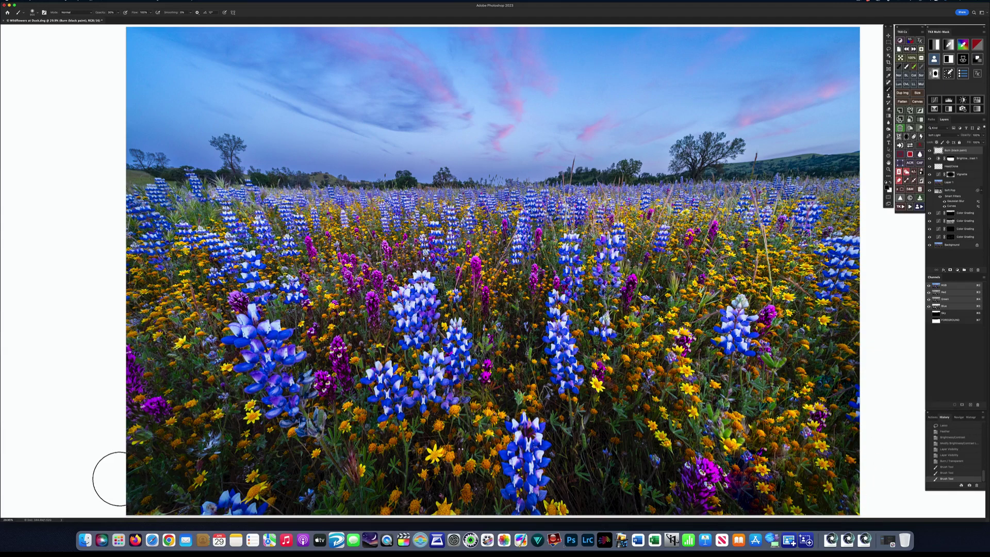
- Burn the lower-left corner, and darken the bright flowers along the photo's bottom edge with a smaller brush
{"action": "mouse_move", "coordinate": [169, 512]}
{"action": "left_mouse_down"}
{"action": "mouse_move", "coordinate": [132, 482]}
{"action": "mouse_move", "coordinate": [183, 511]}
{"action": "mouse_move", "coordinate": [224, 510]}
{"action": "mouse_move", "coordinate": [184, 512]}
{"action": "left_mouse_up"}
{"action": "key", "text": "bracketleft"}
{"action": "key", "text": "bracketleft"}
{"action": "key", "text": "bracketleft"}
{"action": "key", "text": "bracketleft"}
{"action": "key", "text": "bracketleft"}
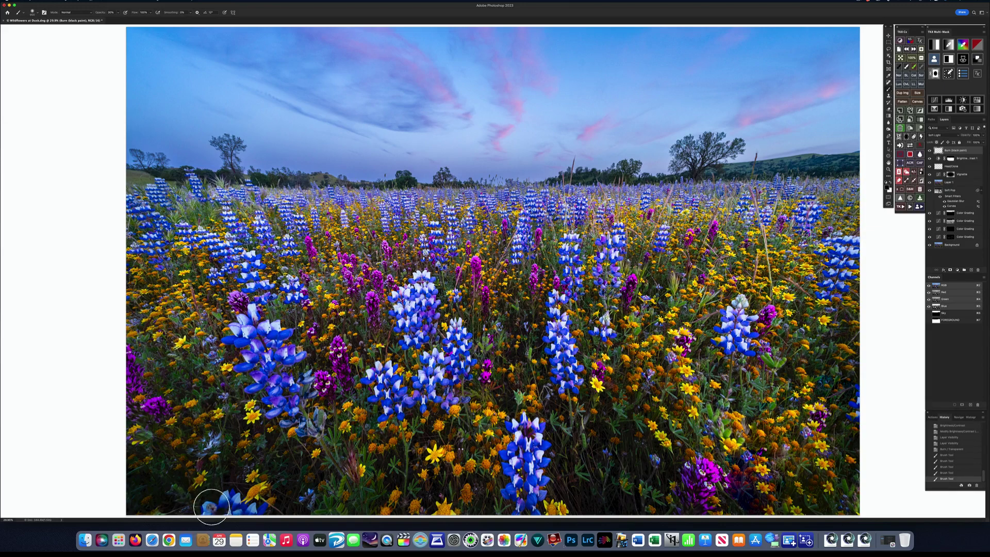
{"action": "left_click", "coordinate": [385, 512]}
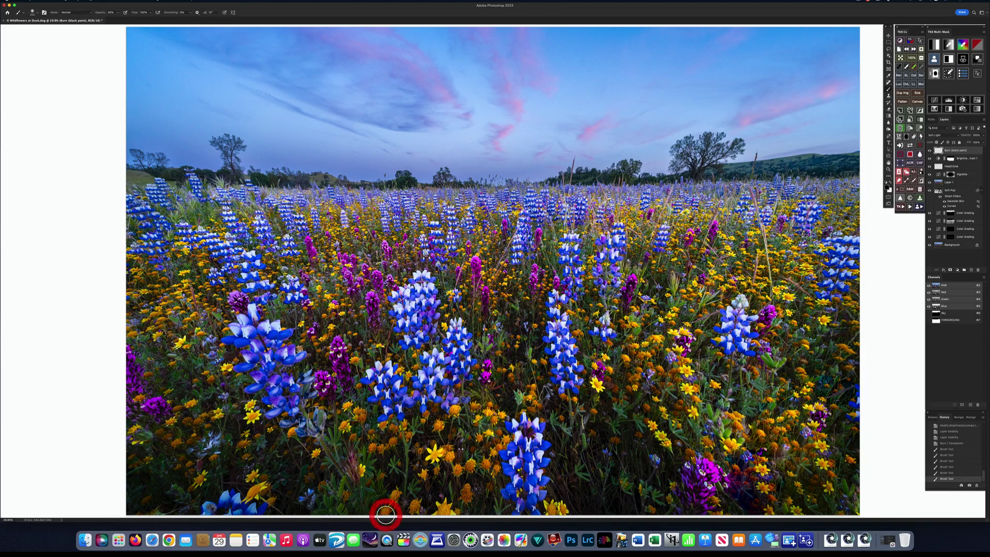
{"action": "left_click", "coordinate": [431, 509]}
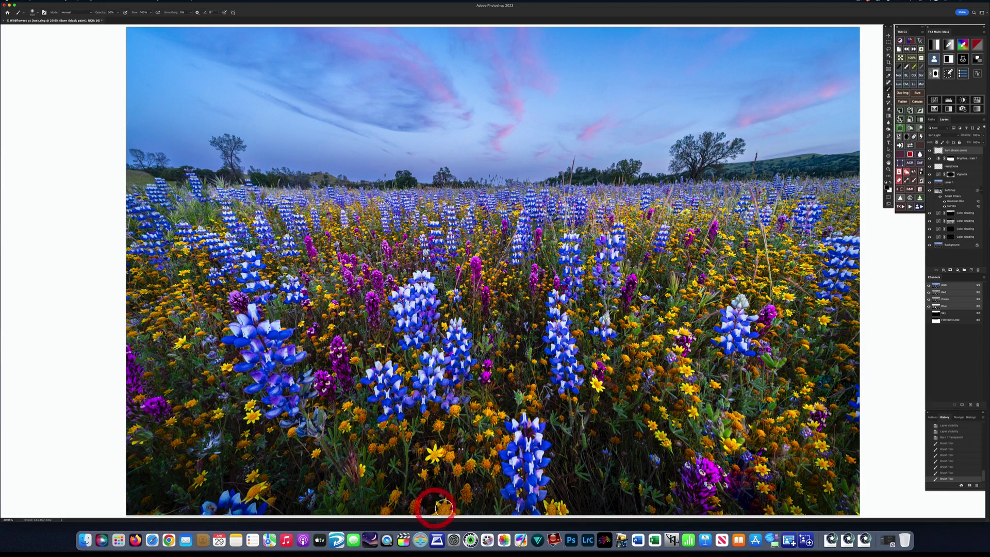
{"action": "left_click", "coordinate": [461, 508]}
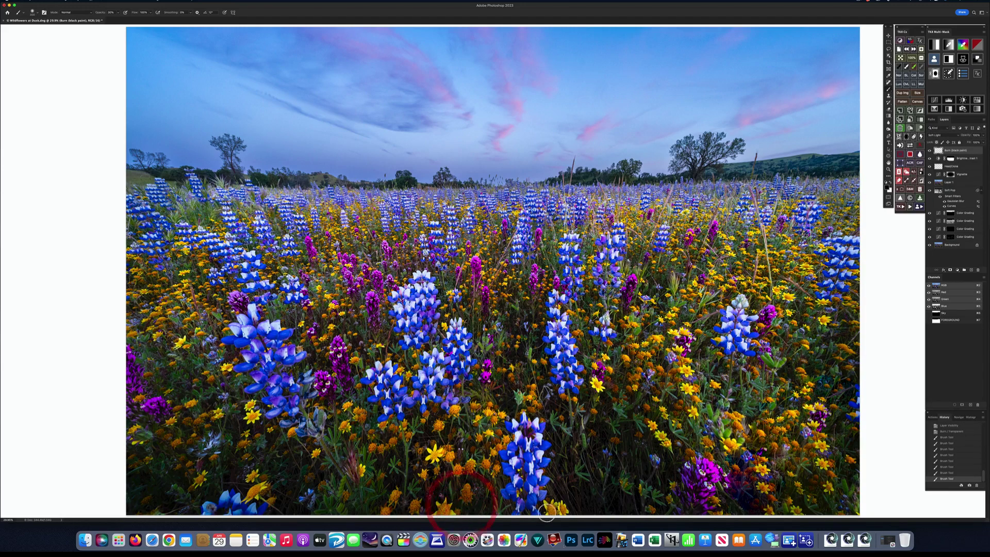
{"action": "left_click", "coordinate": [550, 509]}
{"action": "left_click", "coordinate": [661, 511]}
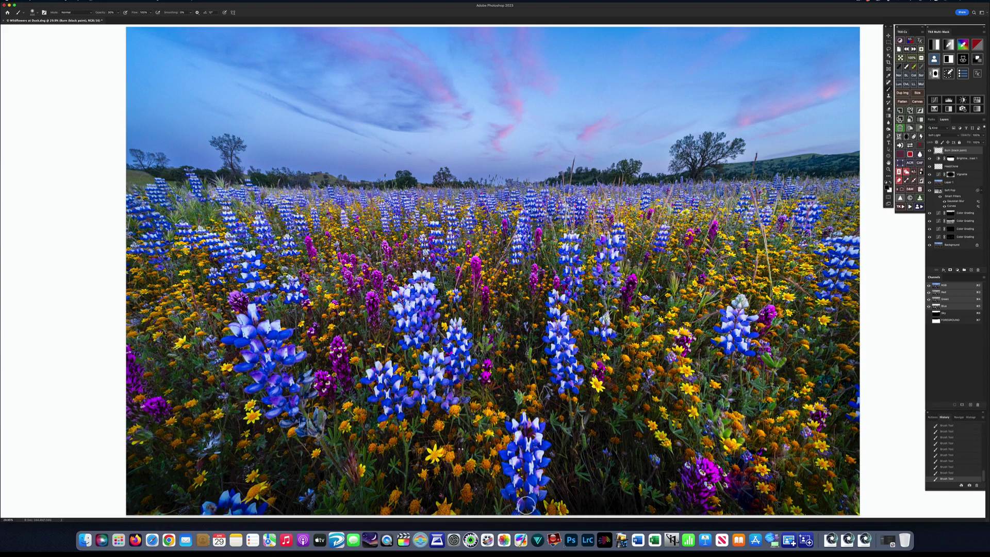
- Finish burning the photo's bottom edge and stamp all visible layers into a new top layer
{"action": "left_click", "coordinate": [379, 509]}
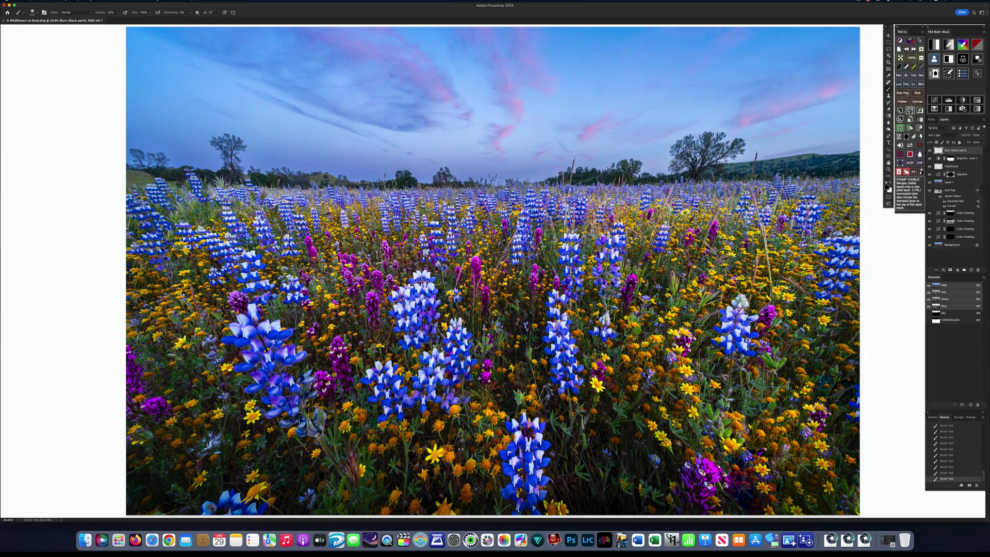
{"action": "left_click", "coordinate": [909, 111]}
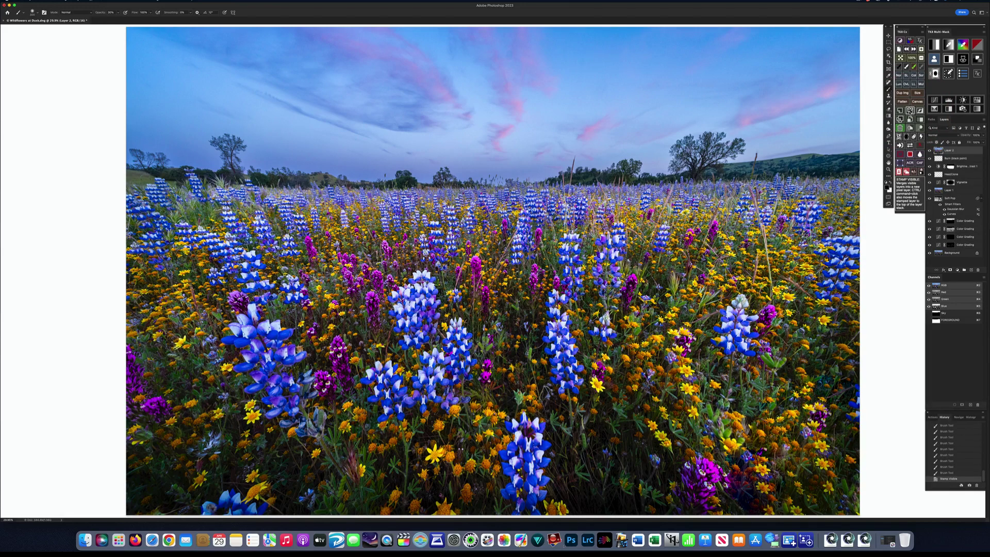
- Remove the stray grass stalks along the horizon and among the flowers with the Spot Healing Brush on the stamped layer
{"action": "left_click", "coordinate": [888, 81]}
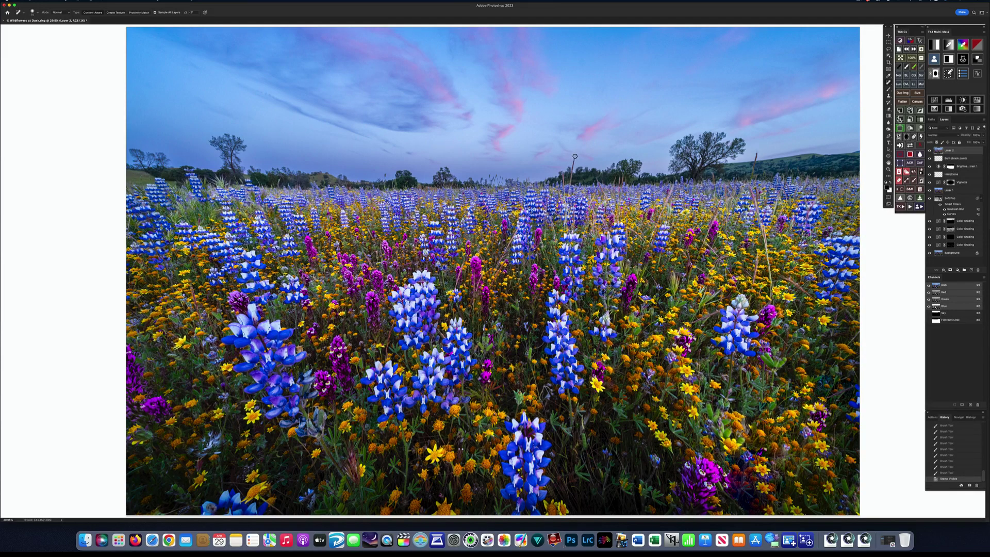
{"action": "mouse_move", "coordinate": [574, 156]}
{"action": "left_mouse_down"}
{"action": "mouse_move", "coordinate": [564, 225]}
{"action": "mouse_move", "coordinate": [563, 186]}
{"action": "mouse_move", "coordinate": [565, 204]}
{"action": "left_mouse_up"}
{"action": "left_click", "coordinate": [562, 175]}
{"action": "left_click_drag", "start_coordinate": [672, 188], "coordinate": [651, 243]}
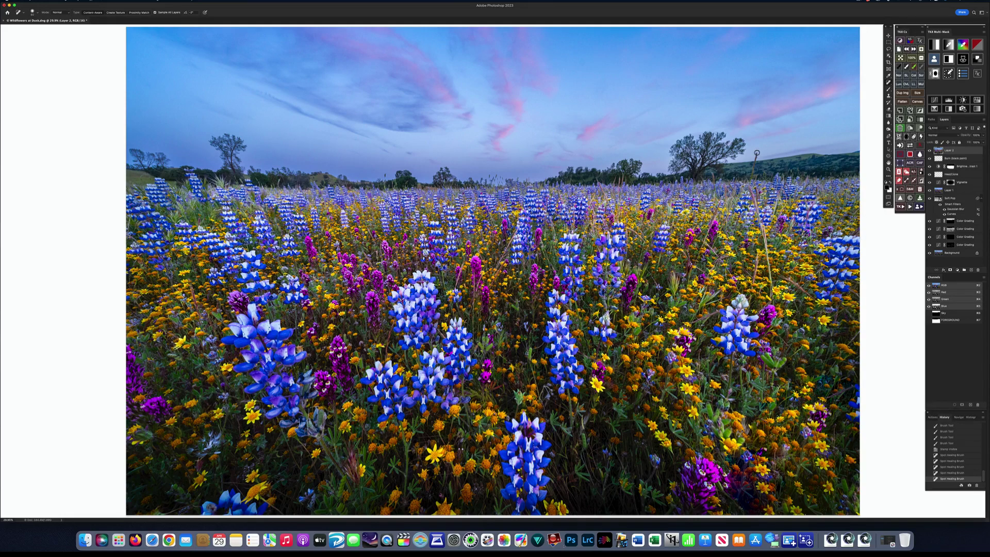
{"action": "left_click_drag", "start_coordinate": [757, 153], "coordinate": [742, 184]}
{"action": "left_click", "coordinate": [713, 183]}
{"action": "left_click_drag", "start_coordinate": [517, 227], "coordinate": [496, 269]}
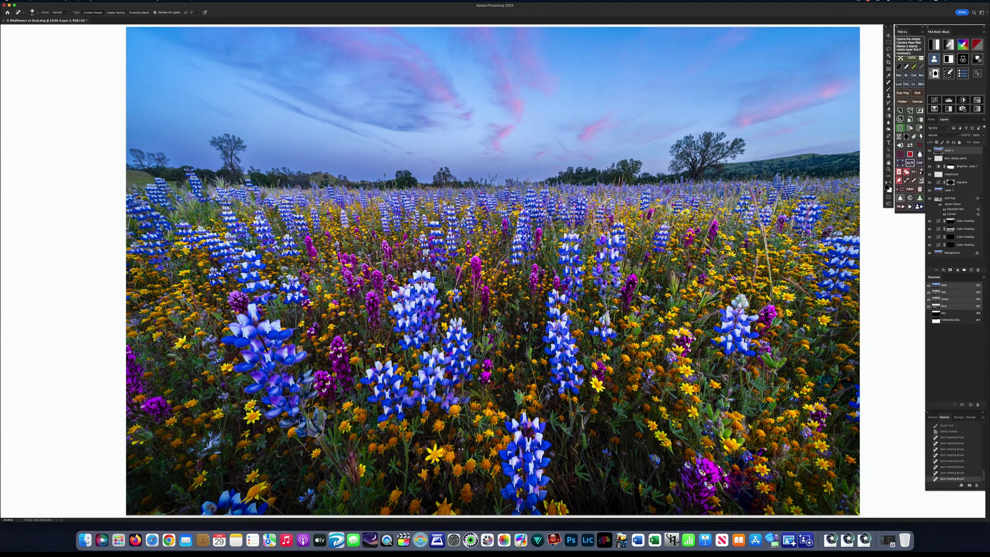
- Open the stamped layer in the Camera Raw filter and check the Whites for clipped highlights
{"action": "left_click", "coordinate": [909, 163]}
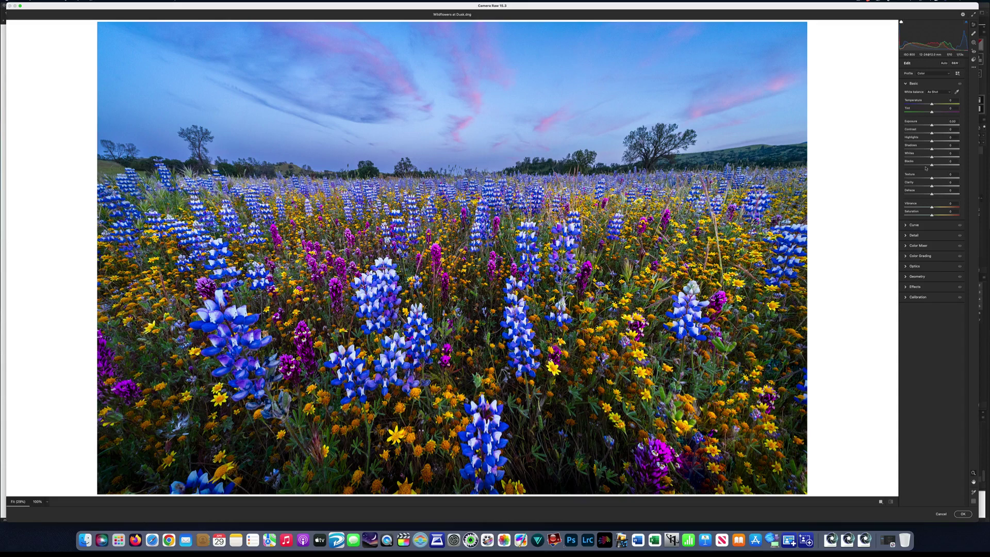
{"action": "key", "text": "alt"}
{"action": "left_click_drag", "start_coordinate": [931, 159], "coordinate": [931, 159]}
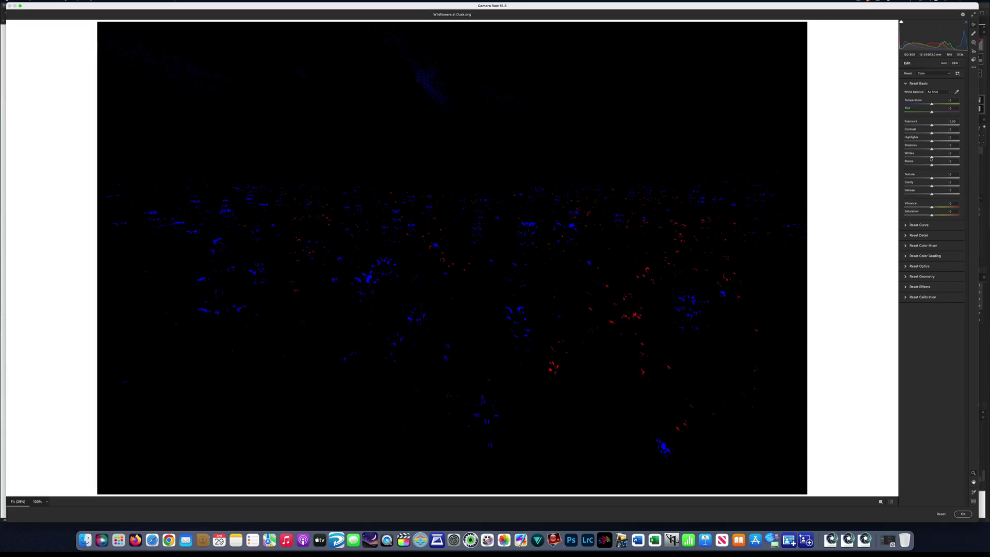
{"action": "left_click_drag", "start_coordinate": [931, 158], "coordinate": [931, 158]}
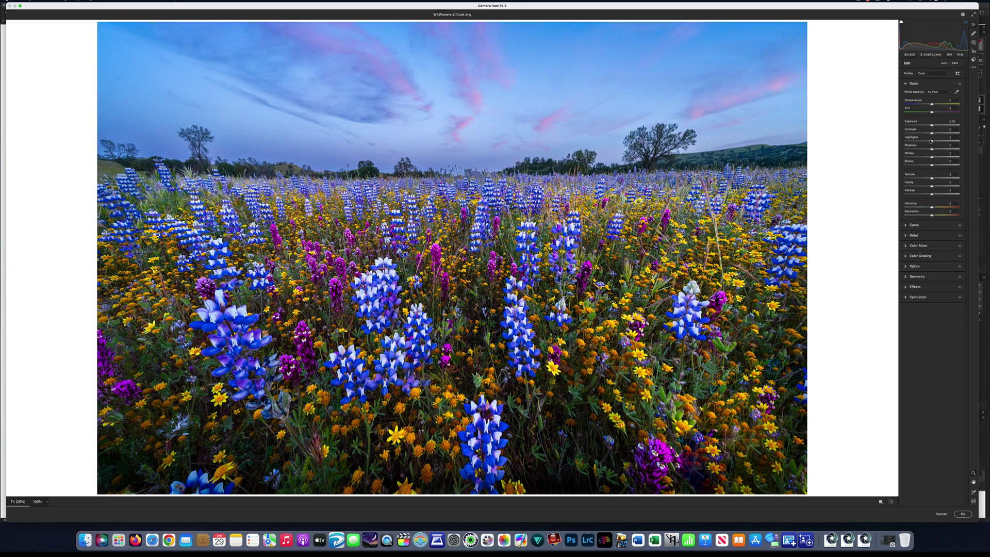
- Try adjusting the Highlights in the Camera Raw filter and reset them
{"action": "left_click_drag", "start_coordinate": [932, 141], "coordinate": [919, 143]}
{"action": "double_click", "coordinate": [919, 142]}
{"action": "left_click", "coordinate": [935, 142]}
{"action": "double_click", "coordinate": [935, 142]}
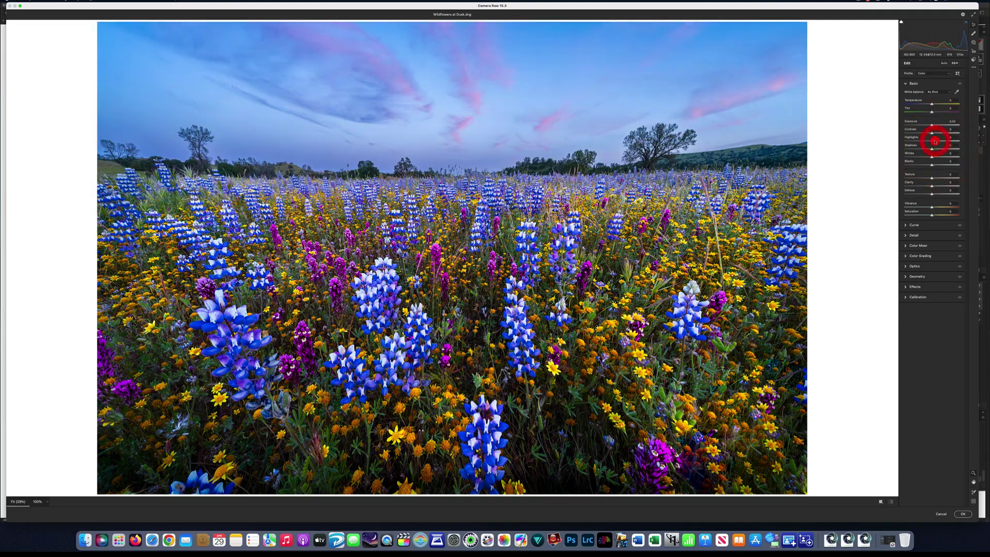
- Check the Blacks for clipped shadows with the clipping preview
{"action": "key", "text": "alt"}
{"action": "left_click", "coordinate": [932, 165]}
{"action": "left_click", "coordinate": [932, 164], "text": "alt"}
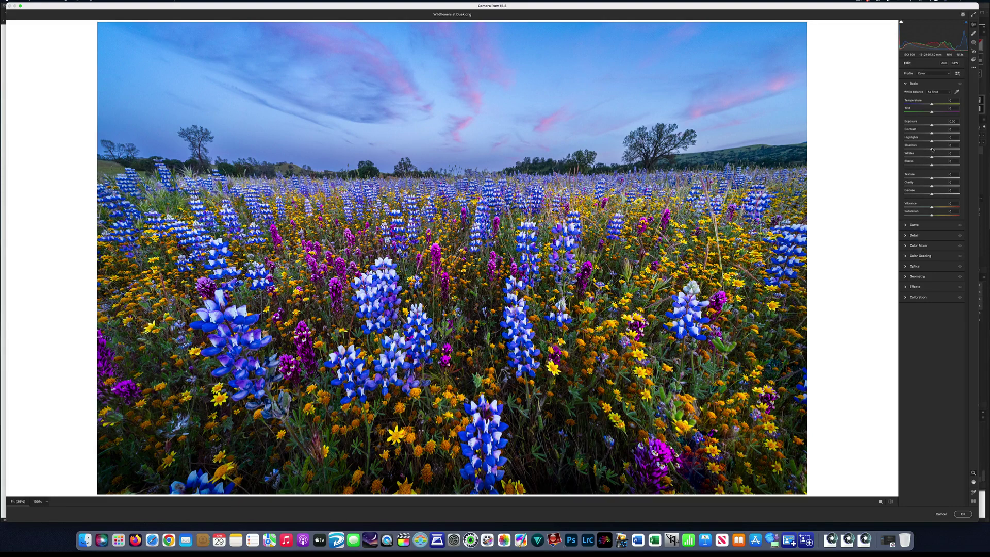
- Try adjusting the Shadows and Contrast, reset the Contrast, and leave Camera Raw without applying anything
{"action": "mouse_move", "coordinate": [932, 149]}
{"action": "left_mouse_down"}
{"action": "mouse_move", "coordinate": [943, 151]}
{"action": "mouse_move", "coordinate": [932, 150]}
{"action": "left_mouse_up"}
{"action": "left_click_drag", "start_coordinate": [934, 134], "coordinate": [932, 135]}
{"action": "double_click", "coordinate": [931, 134]}
{"action": "left_click", "coordinate": [941, 514]}
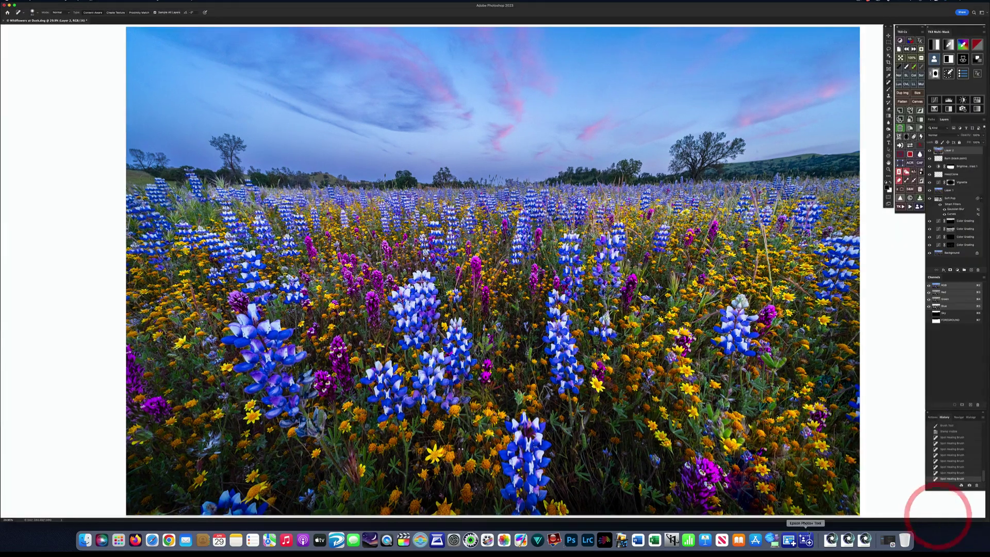